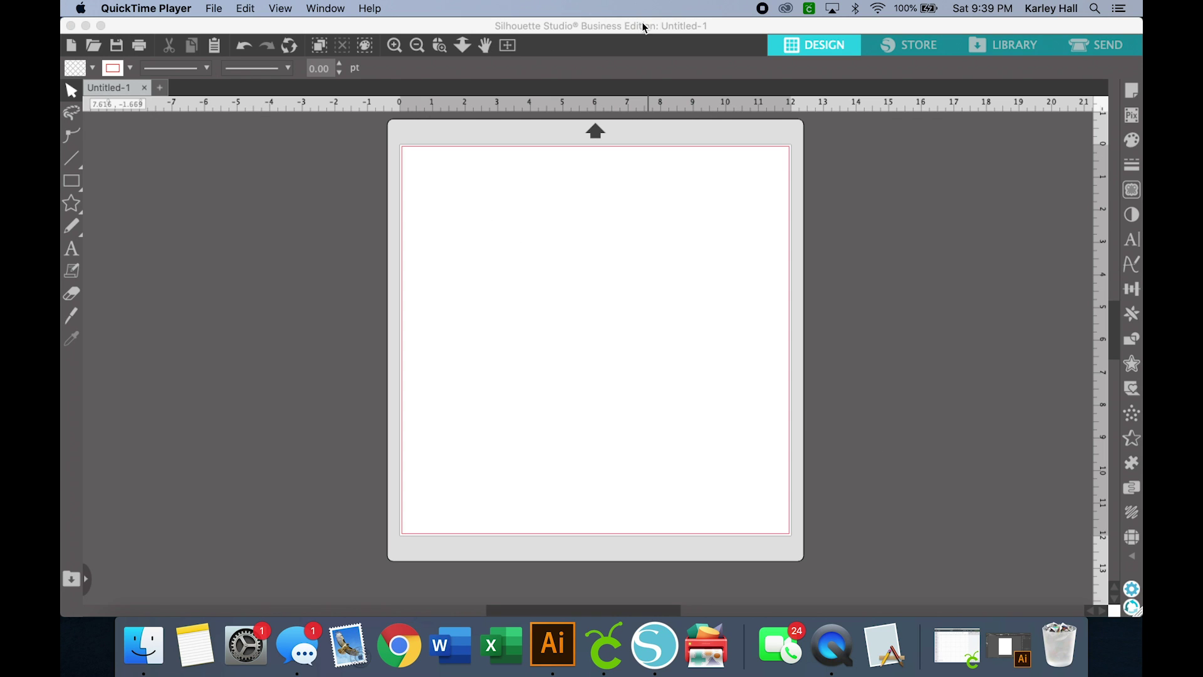
Switch to the Silhouette Studio design window
{"action": "double_click", "coordinate": [534, 37]}
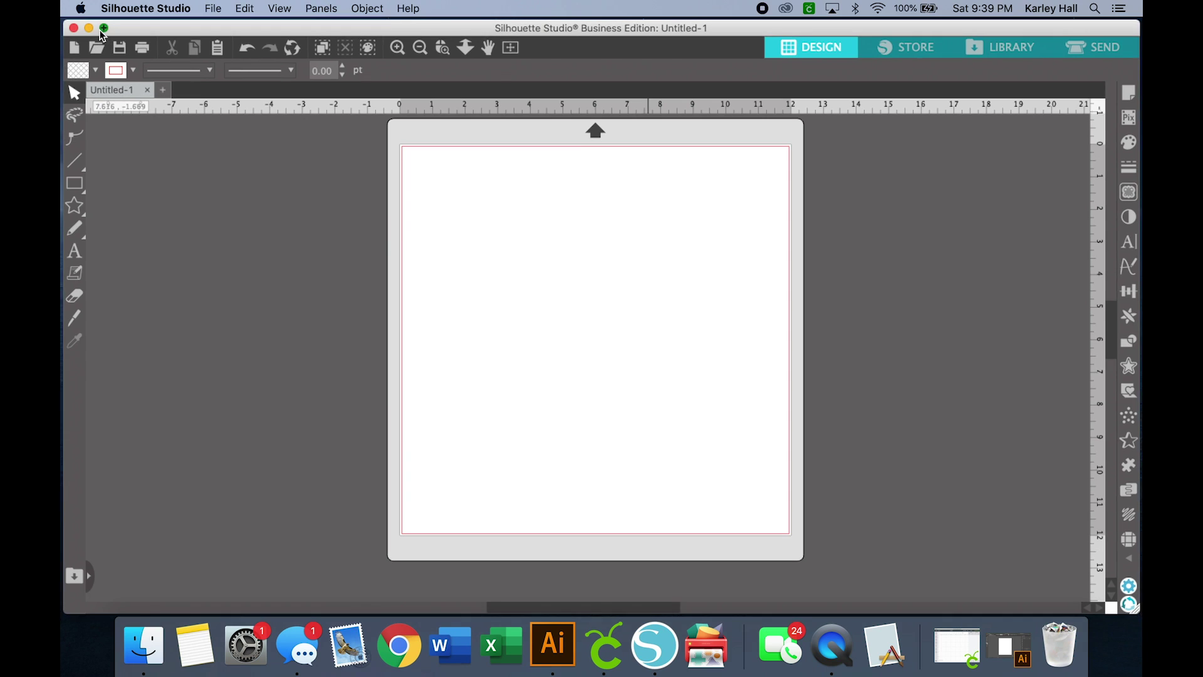
{"action": "double_click", "coordinate": [150, 37]}
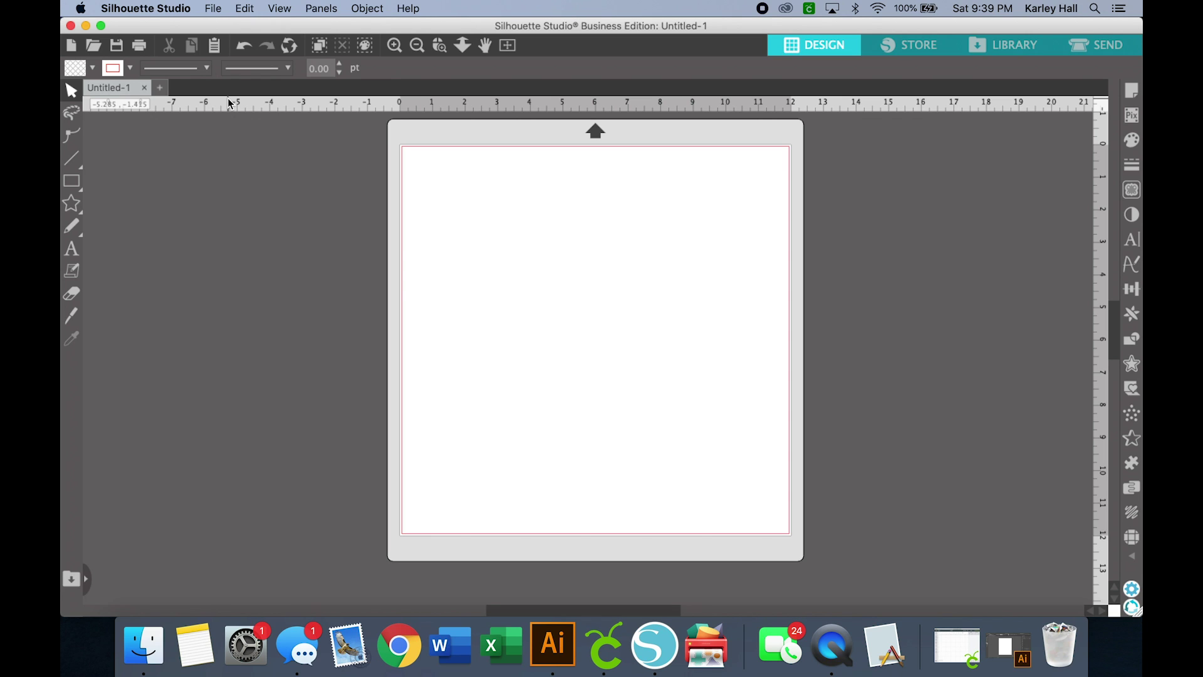
{"action": "left_click", "coordinate": [71, 271]}
{"action": "left_click", "coordinate": [440, 262]}
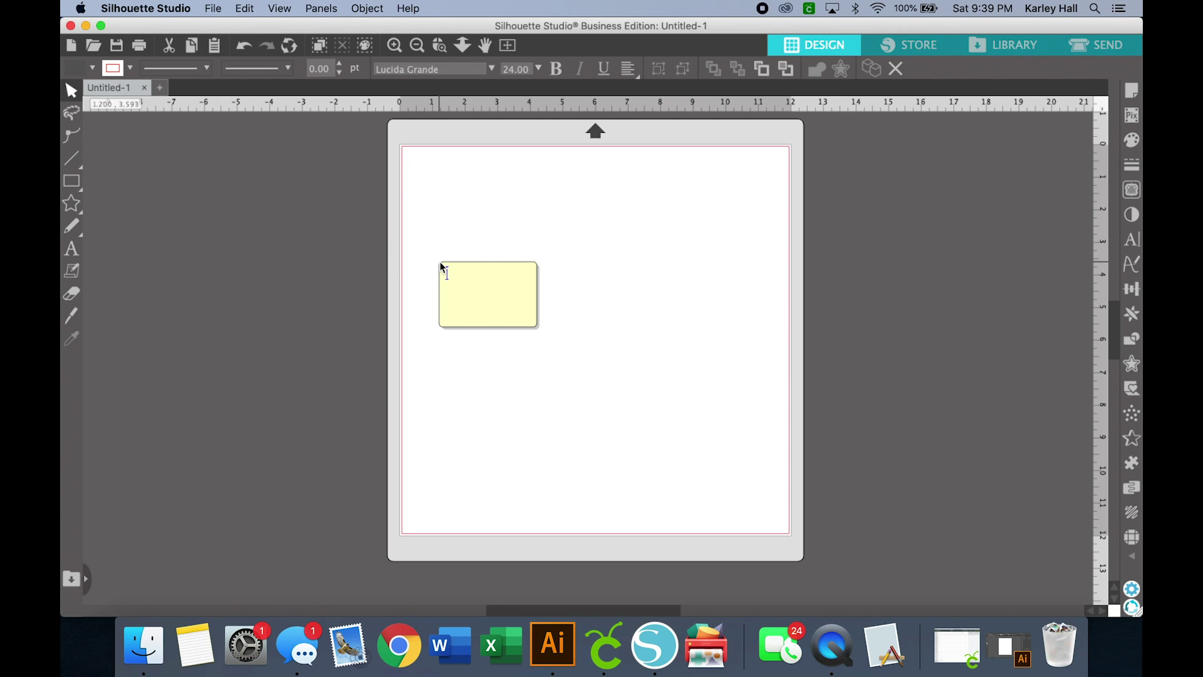
{"action": "type", "text": "H"}
{"action": "left_click", "coordinate": [553, 349]}
{"action": "left_click_drag", "start_coordinate": [554, 349], "coordinate": [381, 245]}
{"action": "key", "text": "Delete"}
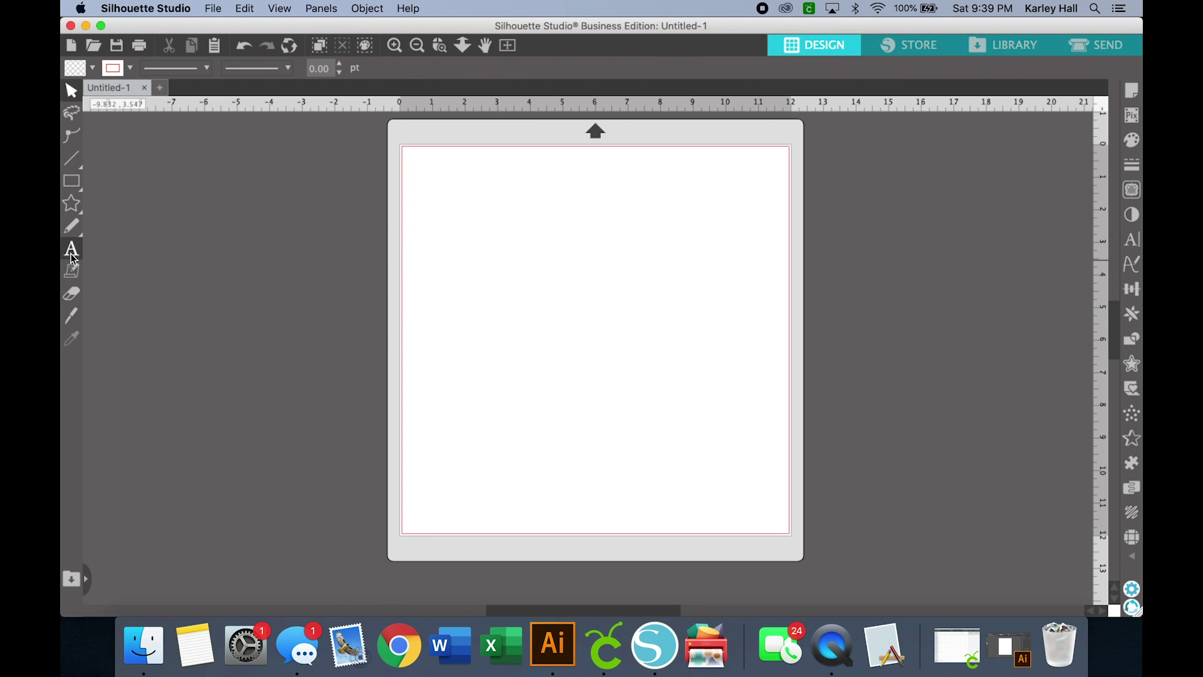
Add the text "Hello" in the upper part of the page and enlarge it to about 145 pt
{"action": "key", "text": "t"}
{"action": "left_click", "coordinate": [465, 268]}
{"action": "type", "text": "Hello"}
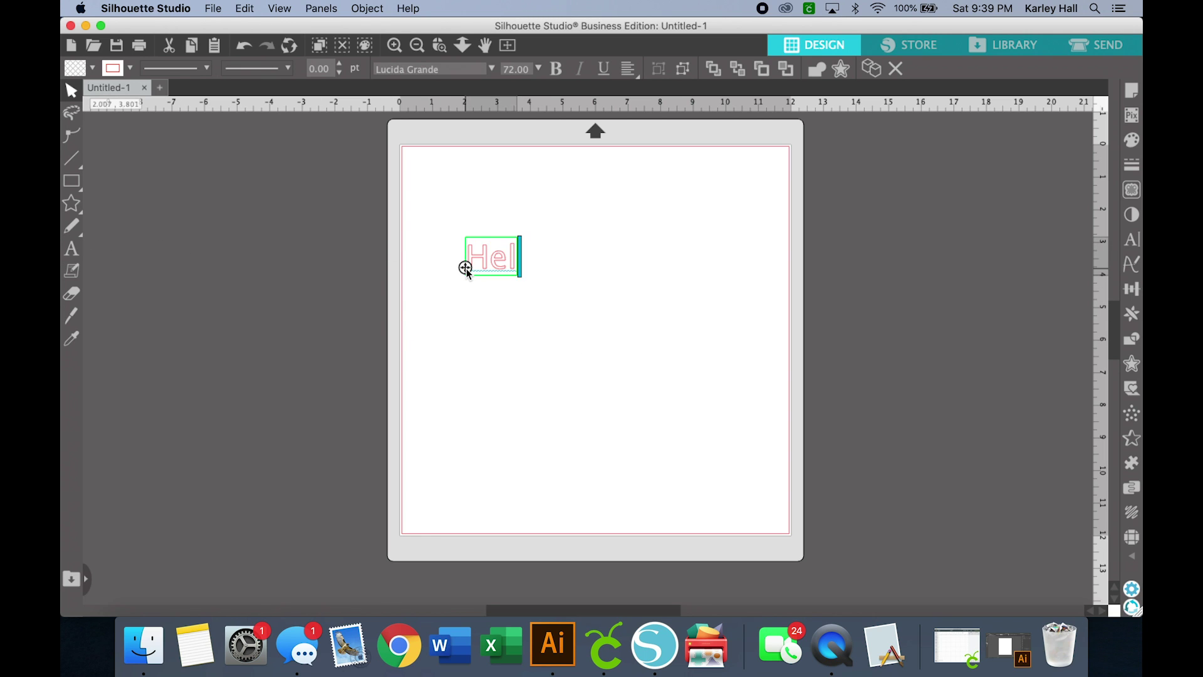
{"action": "left_click", "coordinate": [416, 236]}
{"action": "left_click", "coordinate": [582, 280]}
{"action": "left_click_drag", "start_coordinate": [583, 280], "coordinate": [652, 321]}
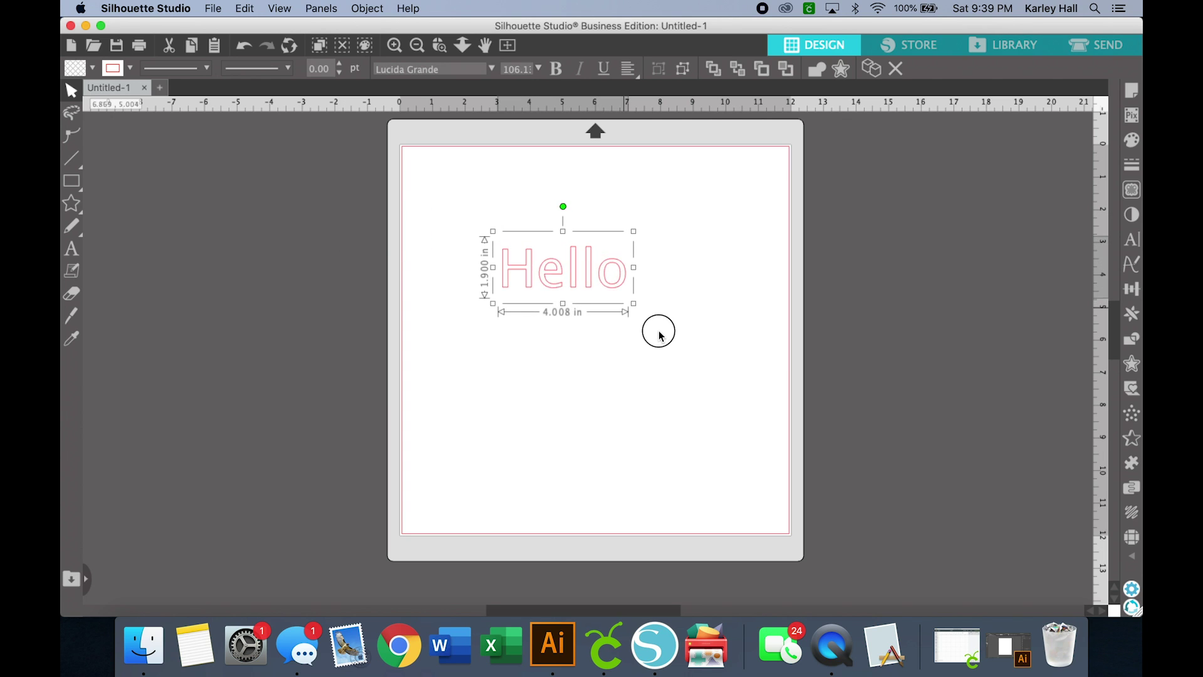
Change the font of the whole Hello text to watermelon
{"action": "double_click", "coordinate": [626, 276]}
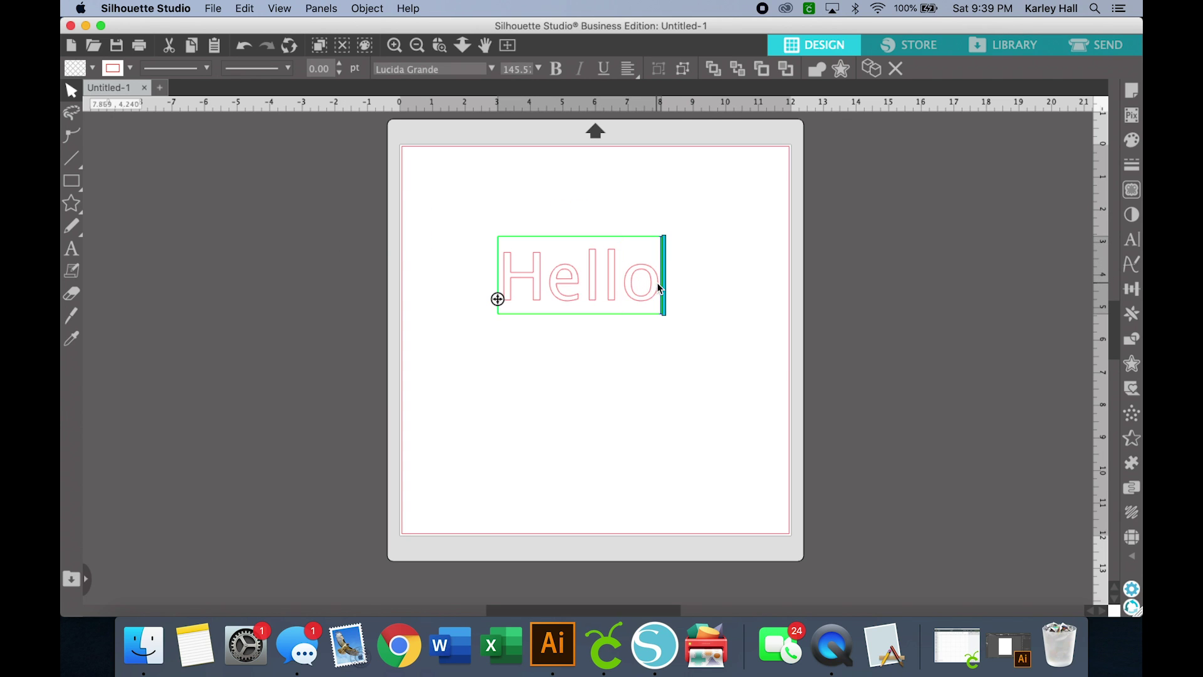
{"action": "key", "text": "super+a"}
{"action": "left_click", "coordinate": [451, 70]}
{"action": "type", "text": "watermelon"}
{"action": "key", "text": "Return"}
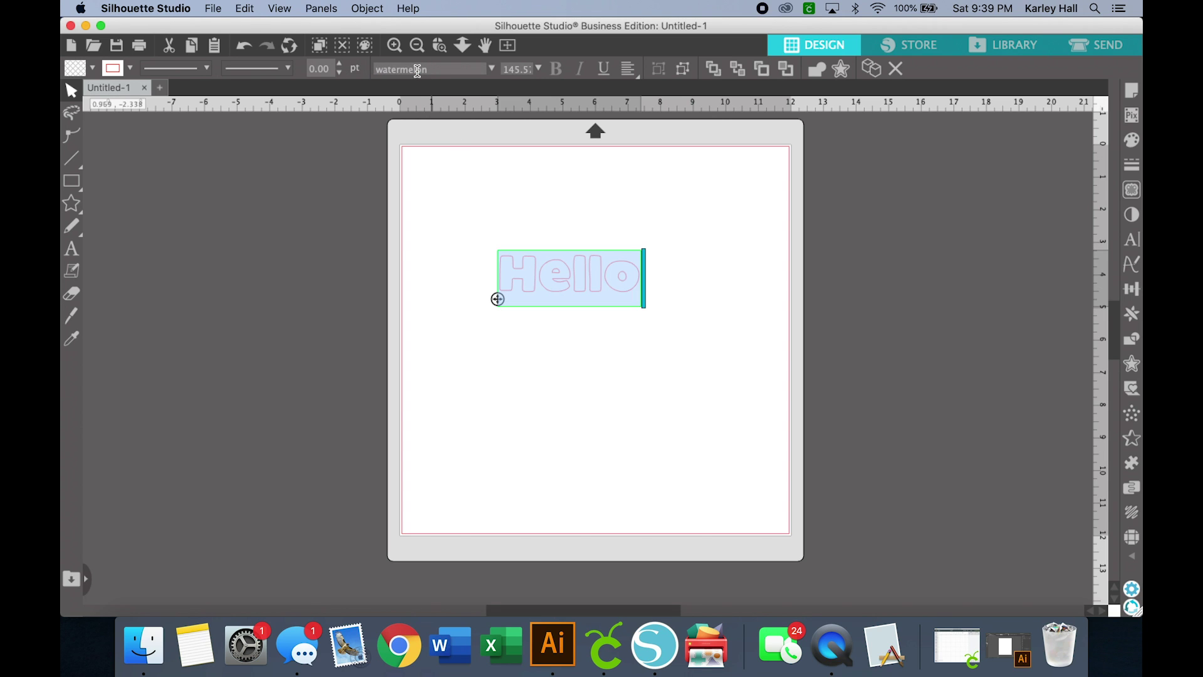
{"action": "left_click", "coordinate": [677, 291]}
Enlarge the Hello text to about 7.2 in wide and position it in the upper middle of the page
{"action": "left_click", "coordinate": [620, 279]}
{"action": "left_click_drag", "start_coordinate": [647, 312], "coordinate": [728, 374]}
{"action": "left_click_drag", "start_coordinate": [684, 282], "coordinate": [662, 277]}
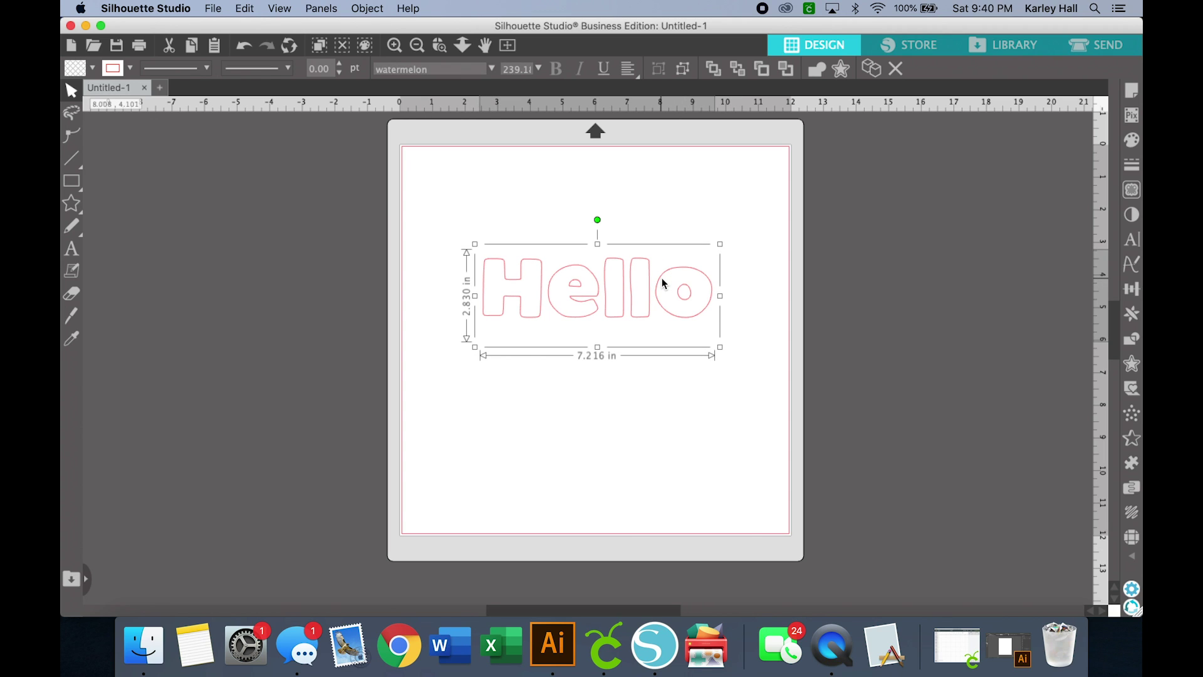
{"action": "left_click", "coordinate": [596, 291]}
{"action": "left_click_drag", "start_coordinate": [596, 291], "coordinate": [303, 261]}
{"action": "left_click_drag", "start_coordinate": [395, 269], "coordinate": [681, 281]}
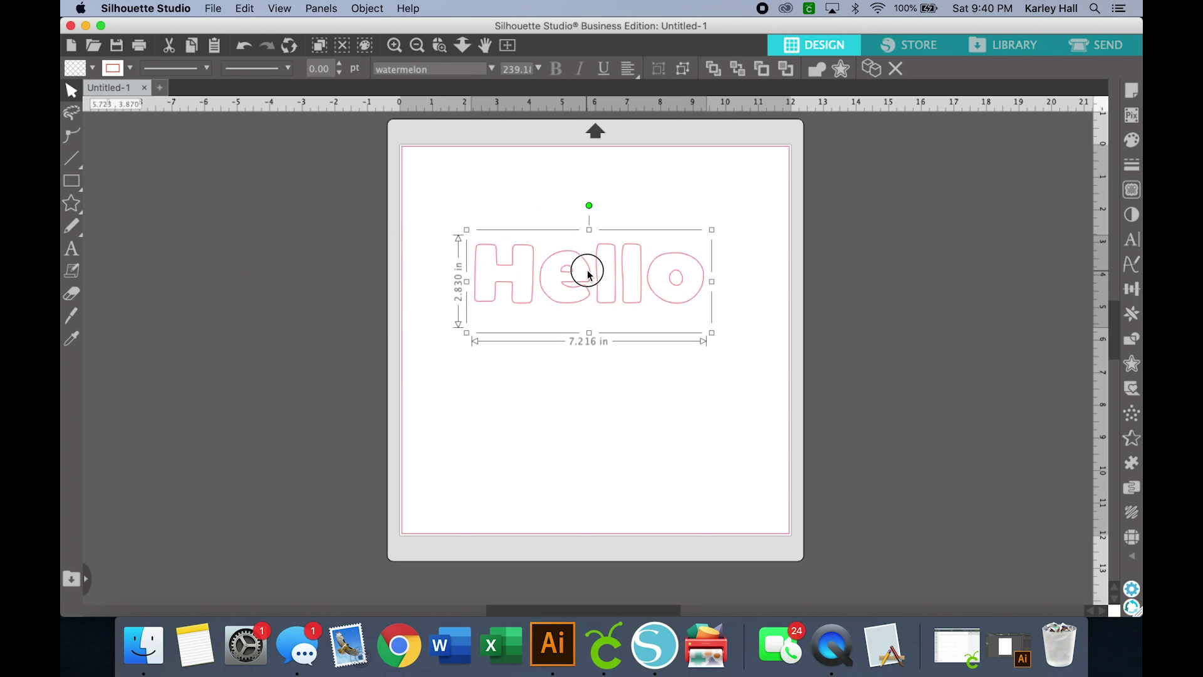
Fill the Hello text with magenta and give its outline the same magenta
{"action": "left_click", "coordinate": [94, 70]}
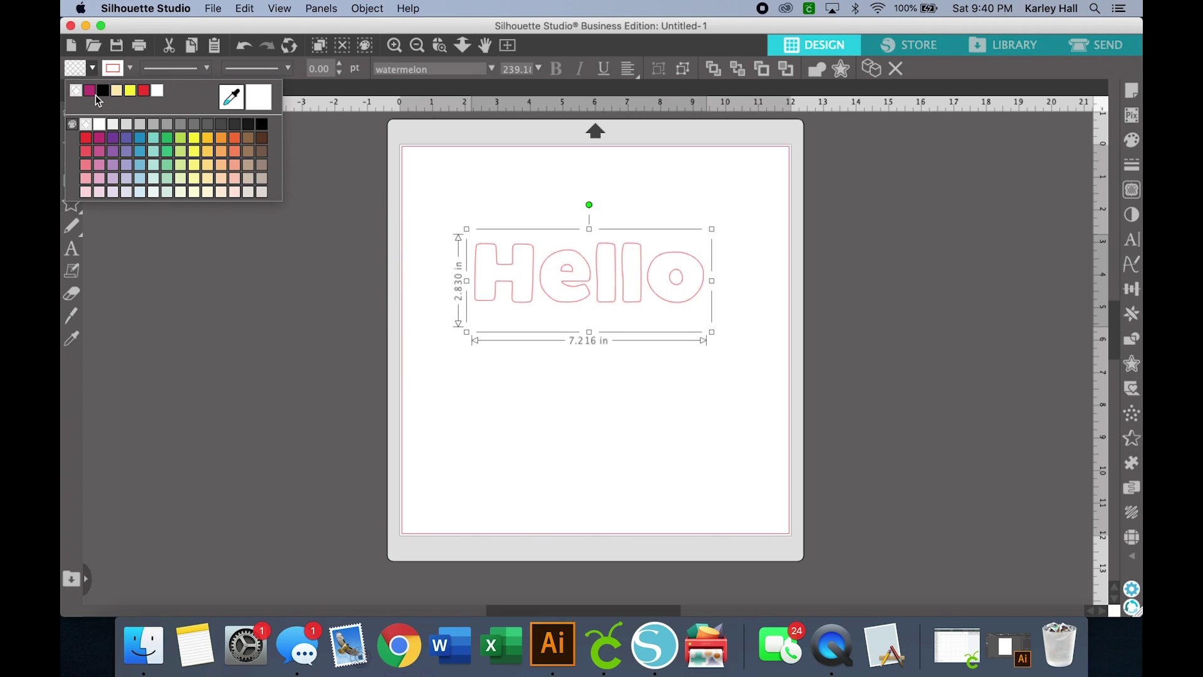
{"action": "left_click", "coordinate": [95, 92]}
{"action": "left_click", "coordinate": [128, 68]}
{"action": "left_click", "coordinate": [115, 92]}
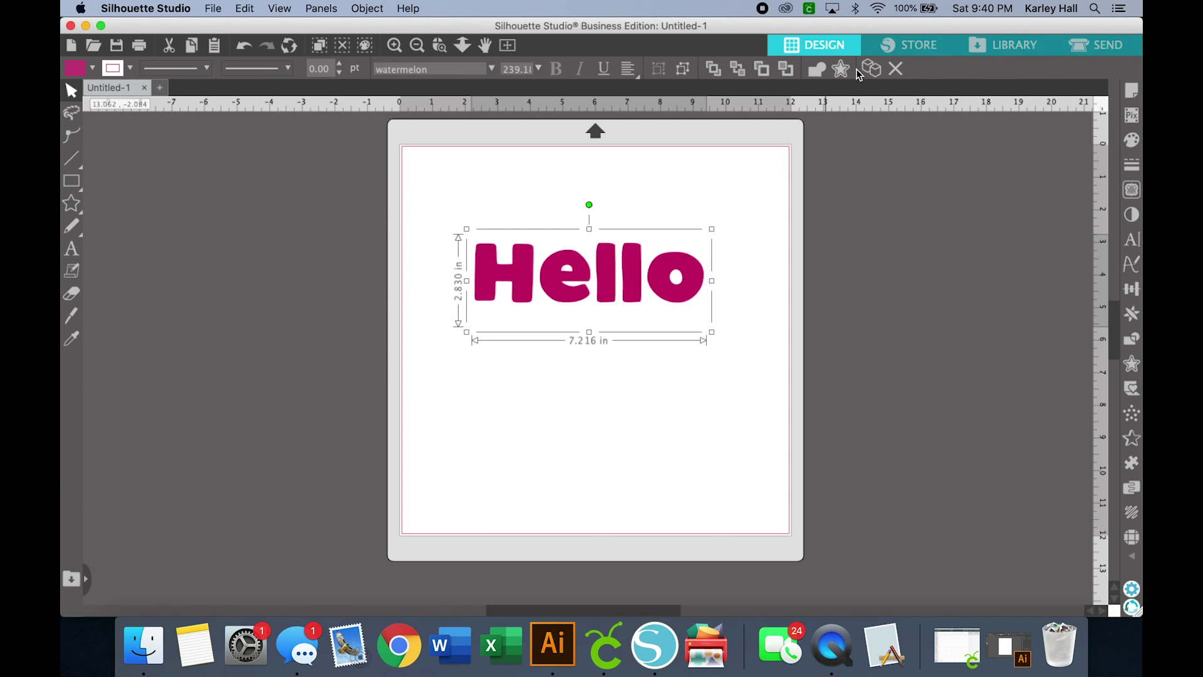
Open the Offset settings for the selected Hello text
{"action": "left_click", "coordinate": [325, 8]}
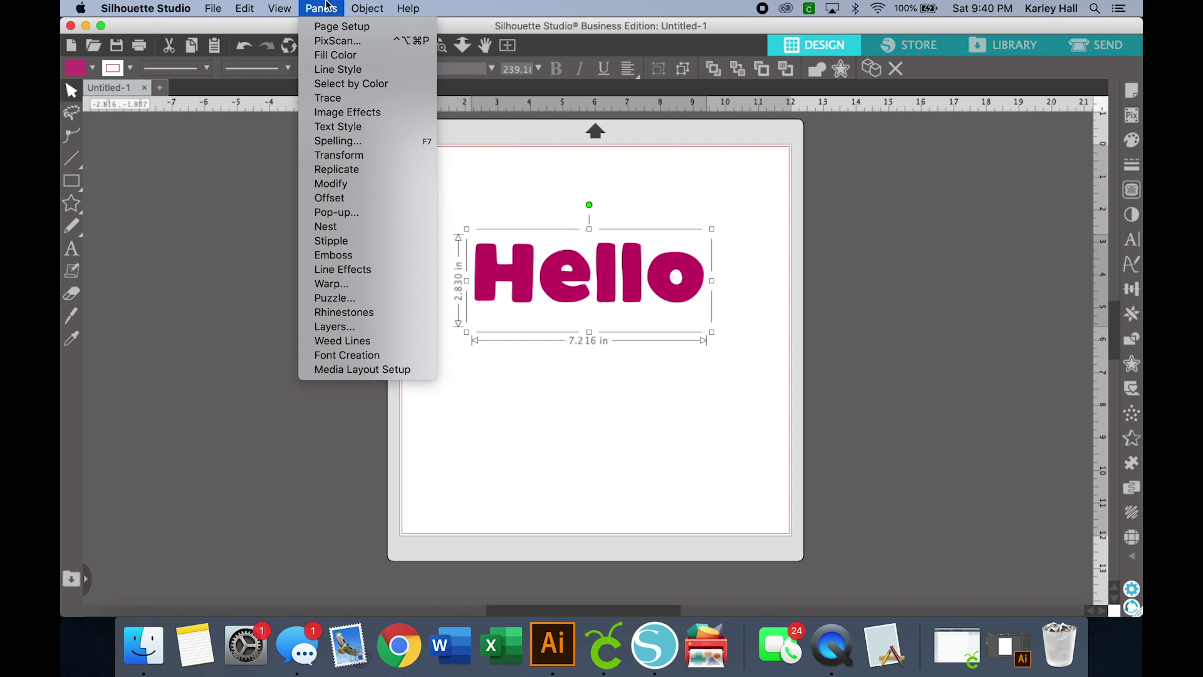
{"action": "left_click", "coordinate": [352, 196]}
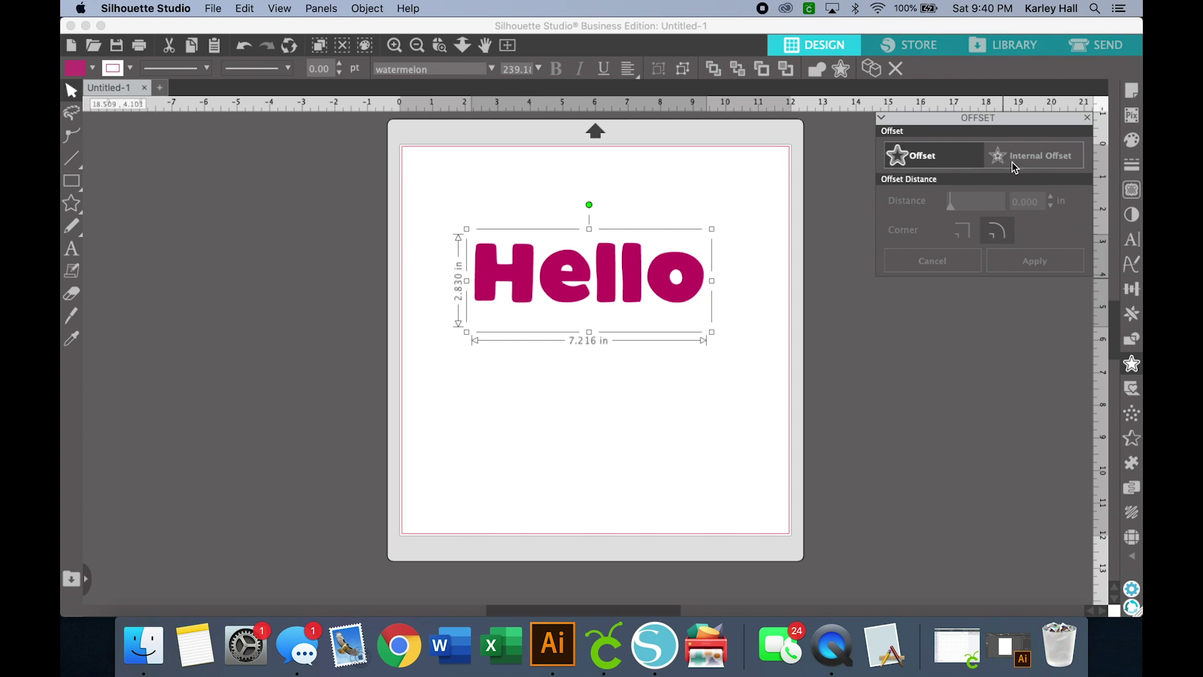
{"action": "left_click", "coordinate": [915, 162]}
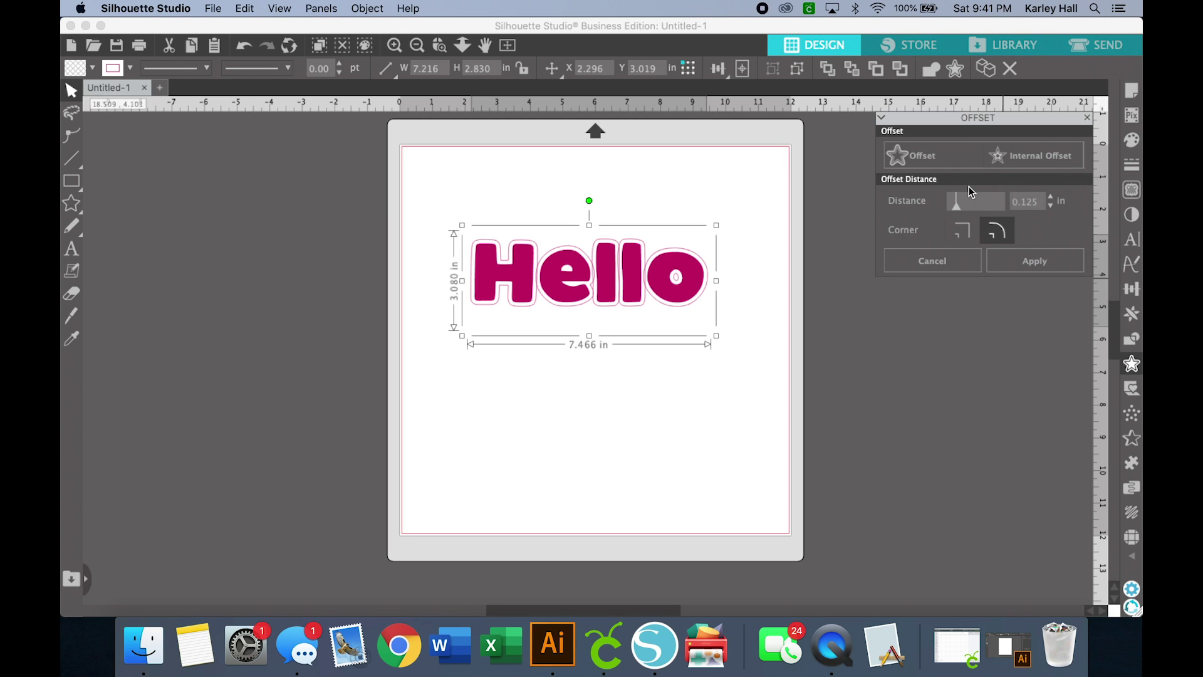
{"action": "left_click", "coordinate": [689, 201]}
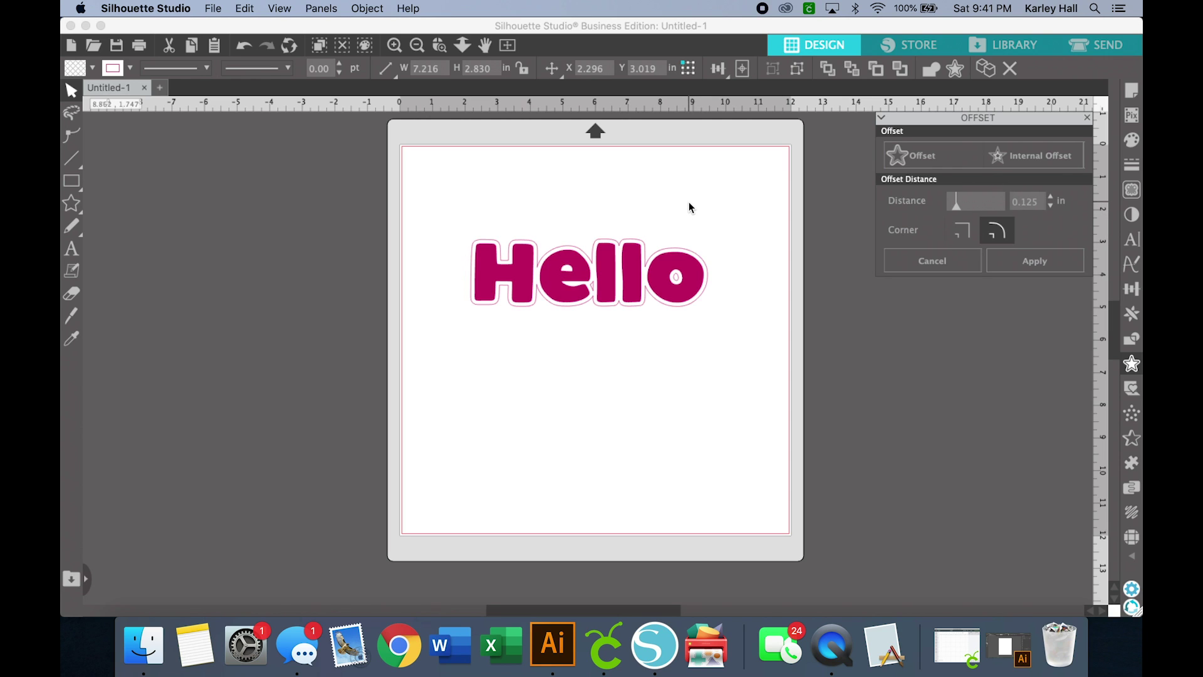
{"action": "left_click", "coordinate": [649, 248]}
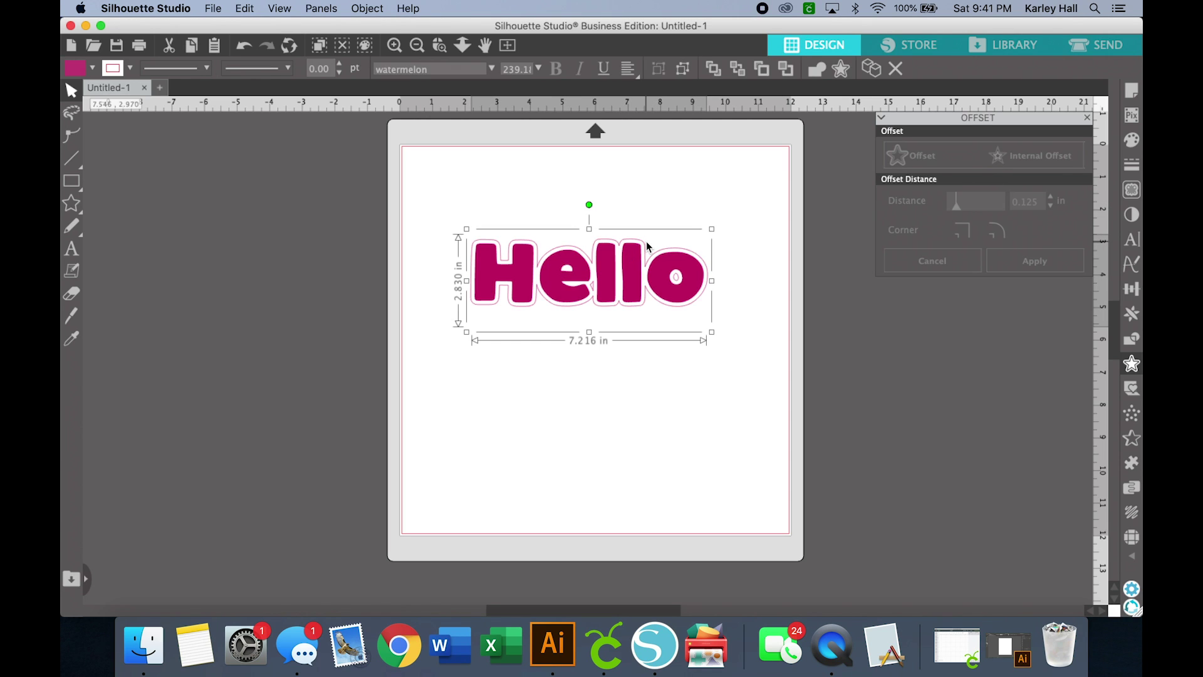
{"action": "left_click_drag", "start_coordinate": [645, 246], "coordinate": [644, 196]}
{"action": "key", "text": "Delete"}
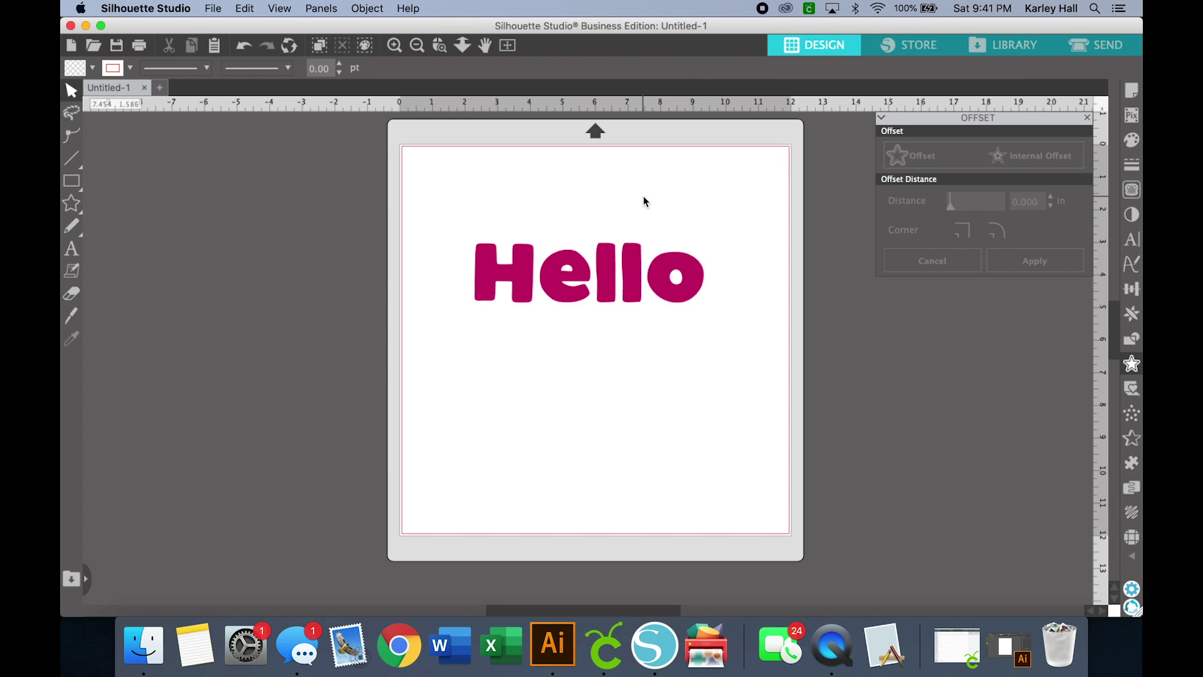
Create an external offset around the Hello text at a distance of 0.210 in with rounded corners
{"action": "left_click", "coordinate": [612, 266]}
{"action": "left_click", "coordinate": [911, 145]}
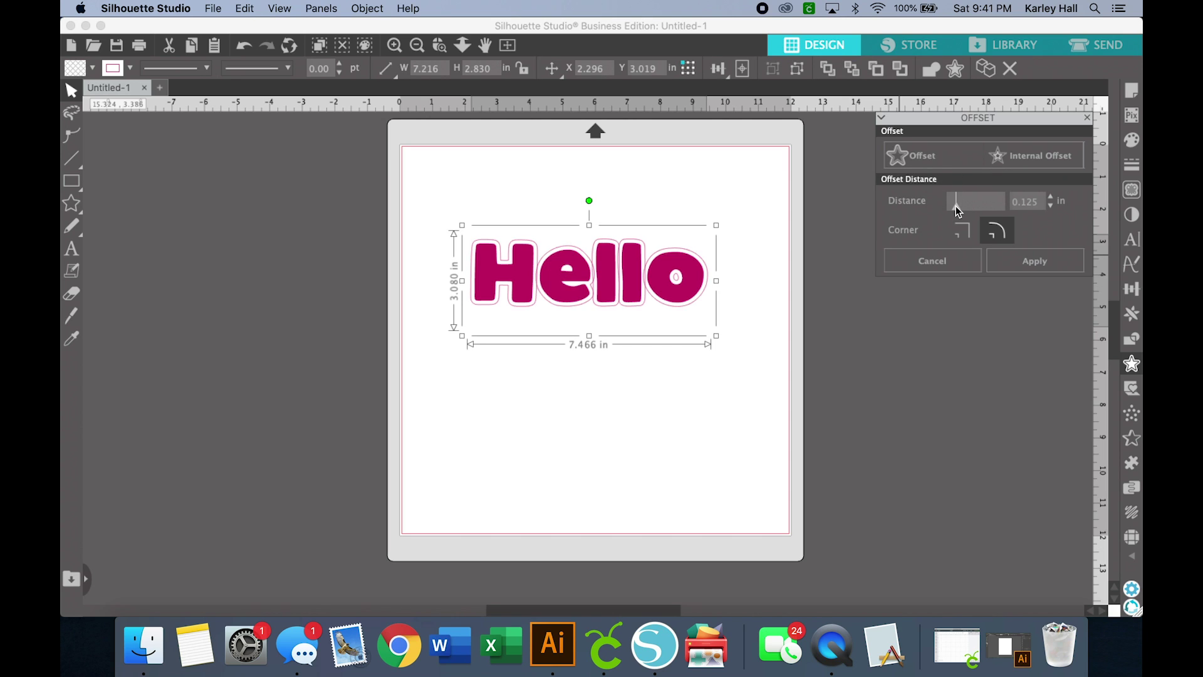
{"action": "left_click_drag", "start_coordinate": [956, 206], "coordinate": [959, 208]}
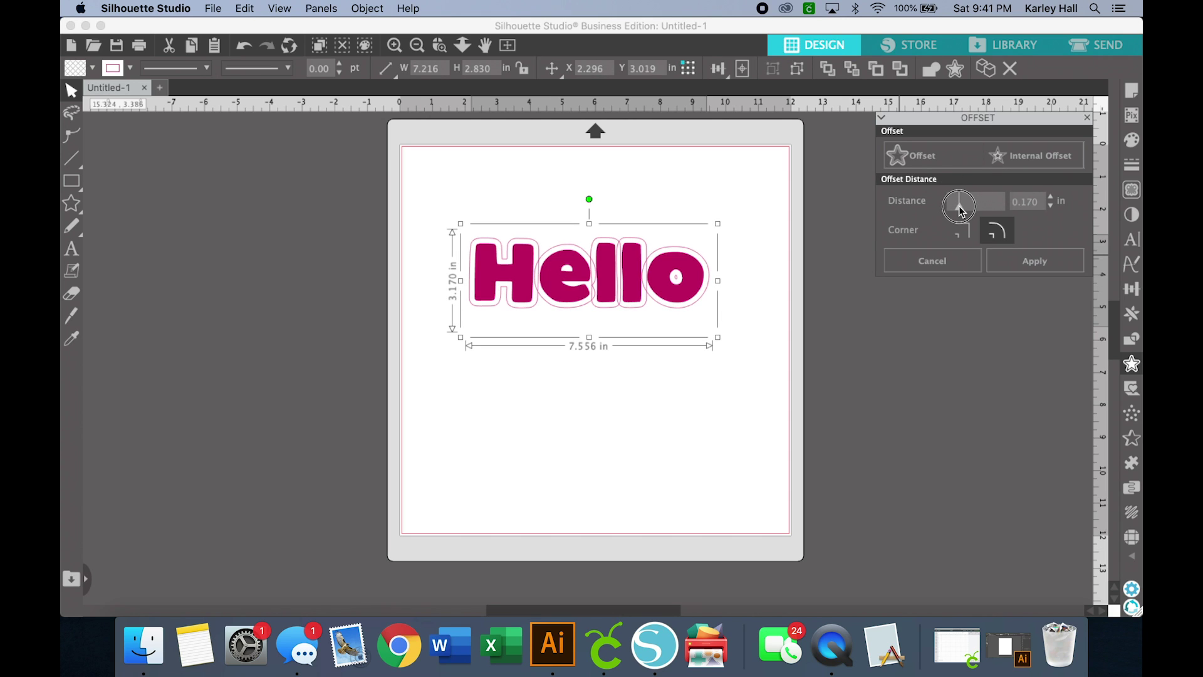
{"action": "left_click_drag", "start_coordinate": [961, 211], "coordinate": [964, 211]}
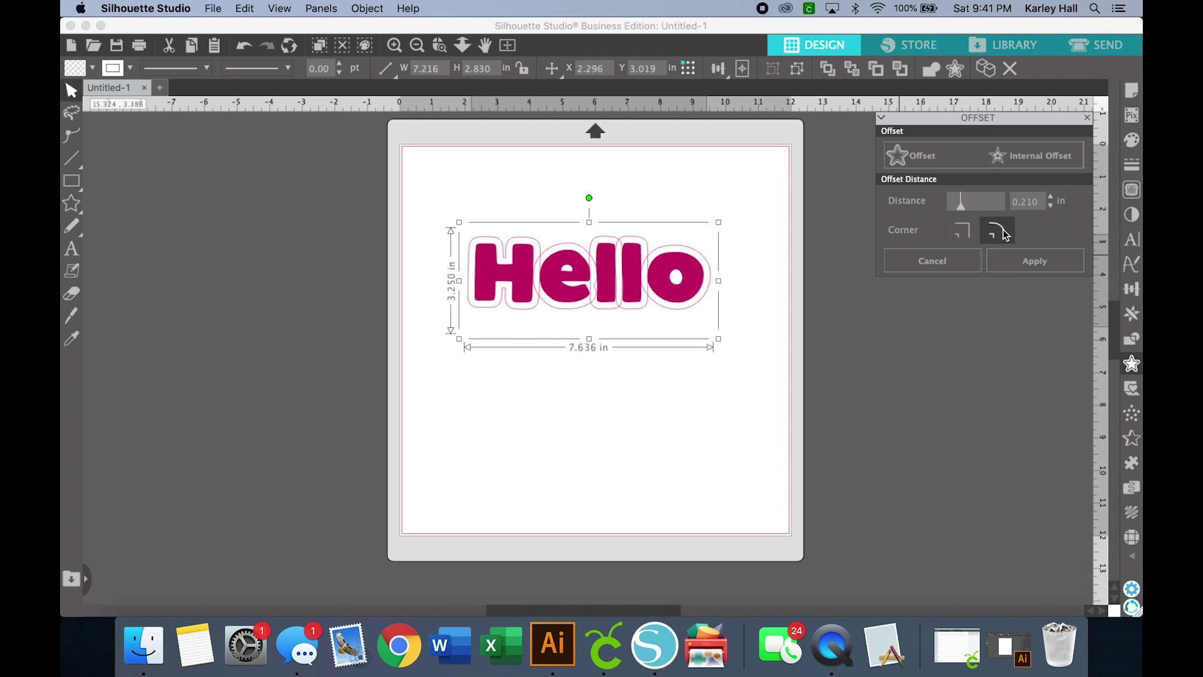
{"action": "left_click", "coordinate": [1011, 260]}
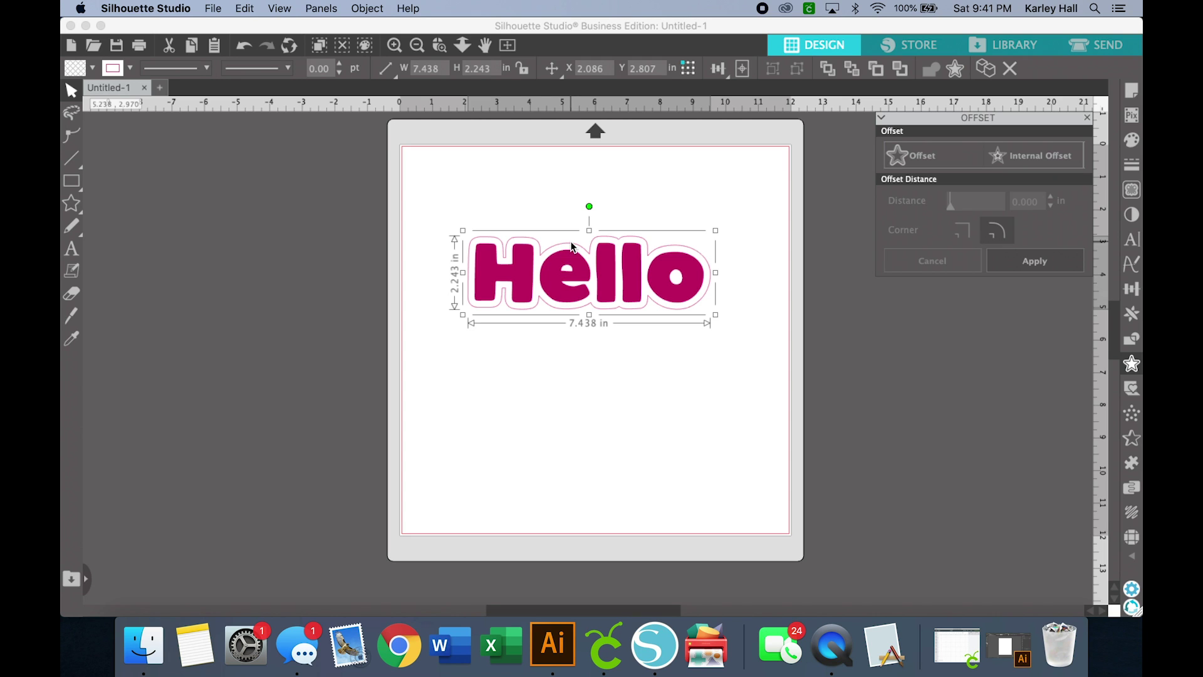
Move the magenta Hello text below its offset outline and fill the offset shape with light grey
{"action": "left_click", "coordinate": [645, 378]}
{"action": "left_click_drag", "start_coordinate": [628, 244], "coordinate": [607, 357]}
{"action": "left_click", "coordinate": [591, 247]}
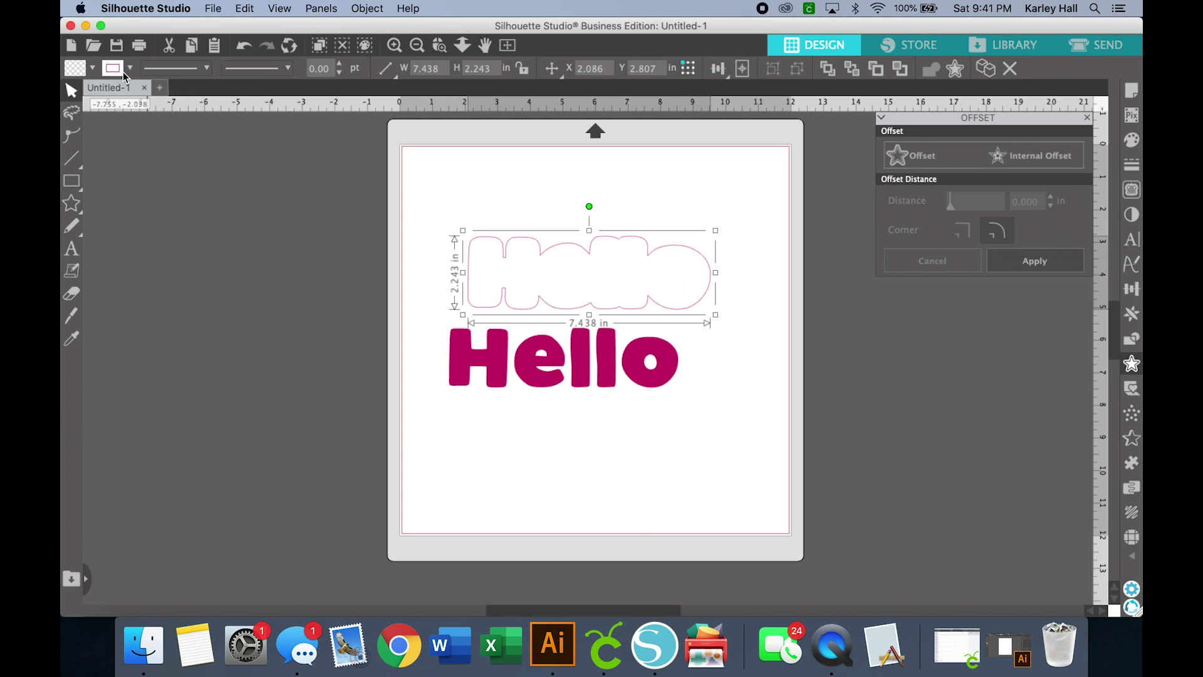
{"action": "left_click", "coordinate": [92, 69]}
{"action": "left_click", "coordinate": [126, 124]}
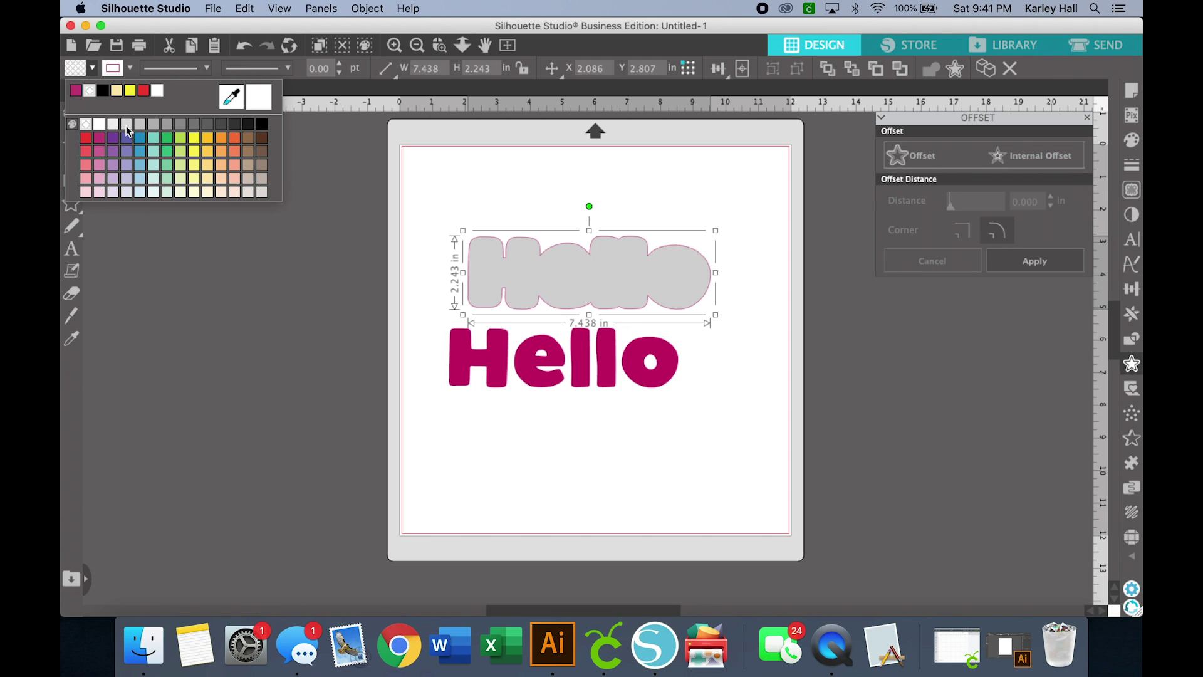
Set the offset shape's outline to light grey to match its fill
{"action": "left_click", "coordinate": [132, 67]}
{"action": "left_click", "coordinate": [152, 124]}
{"action": "left_click", "coordinate": [91, 69]}
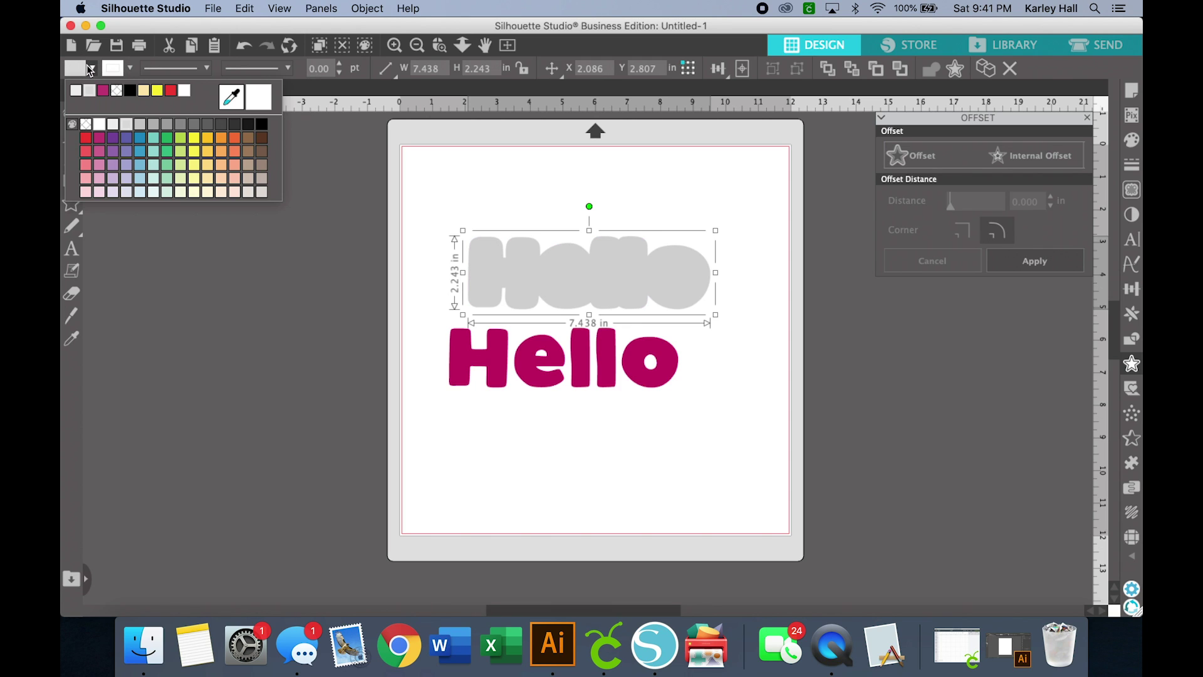
{"action": "left_click", "coordinate": [91, 69]}
{"action": "left_click", "coordinate": [130, 67]}
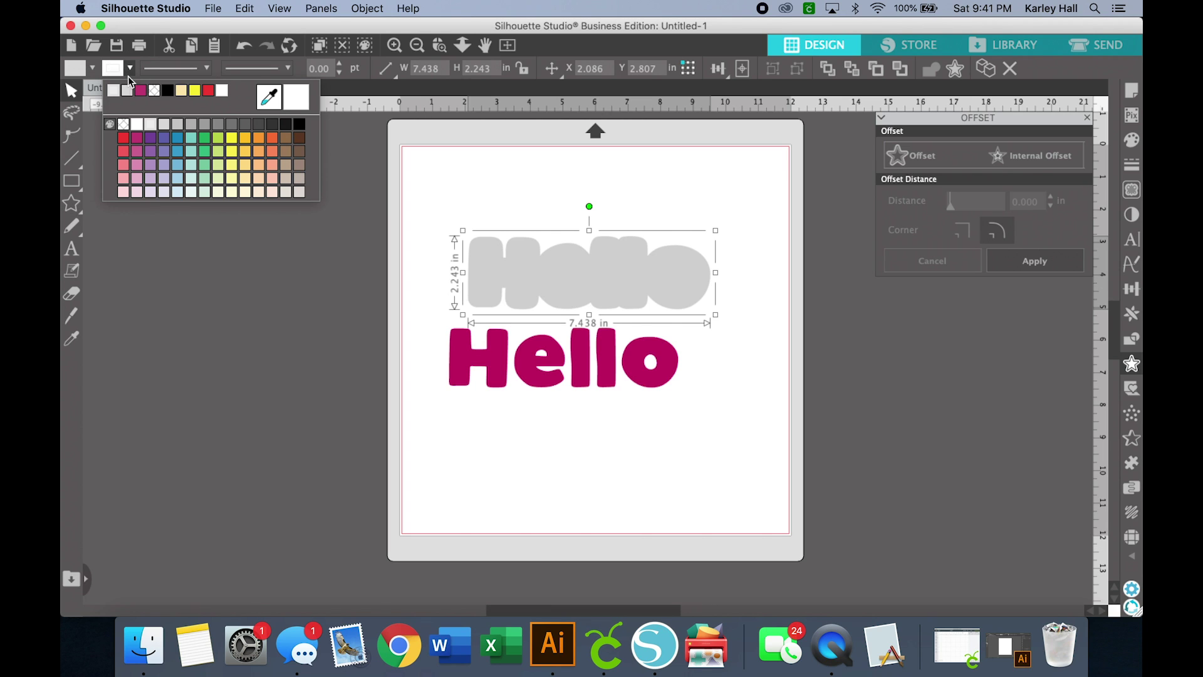
{"action": "left_click", "coordinate": [162, 124]}
{"action": "left_click", "coordinate": [207, 290]}
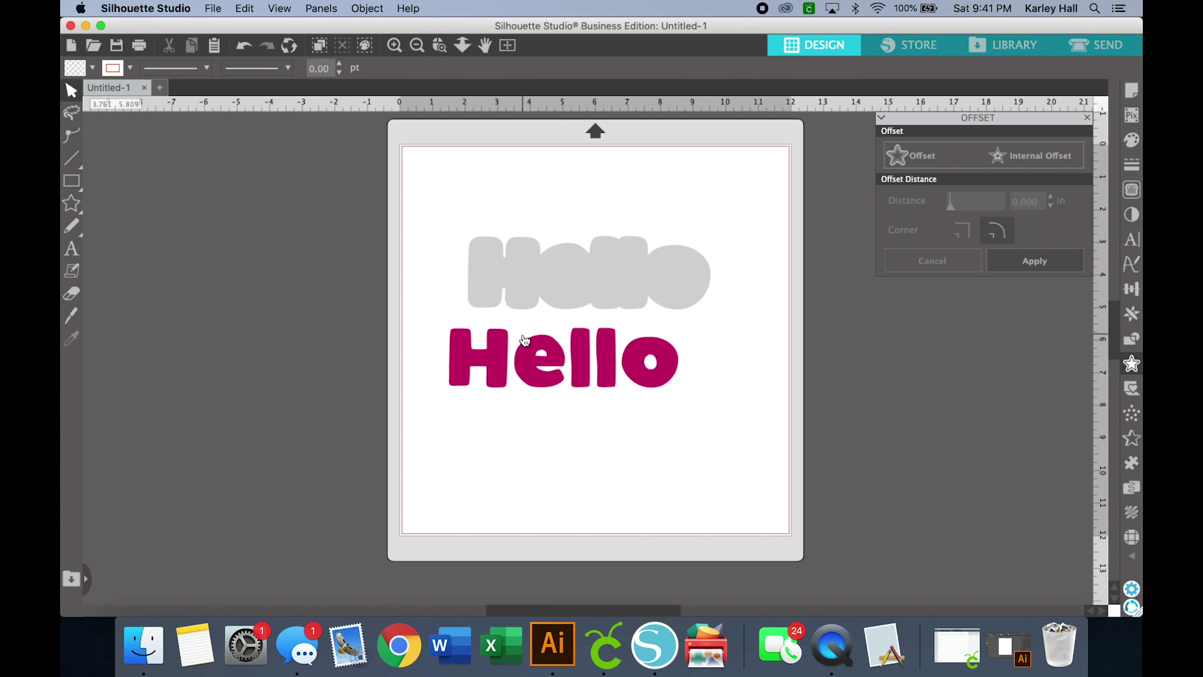
Move the magenta Hello text back onto the grey offset shape, centred within its border
{"action": "left_click_drag", "start_coordinate": [565, 344], "coordinate": [586, 283]}
{"action": "left_click", "coordinate": [586, 283]}
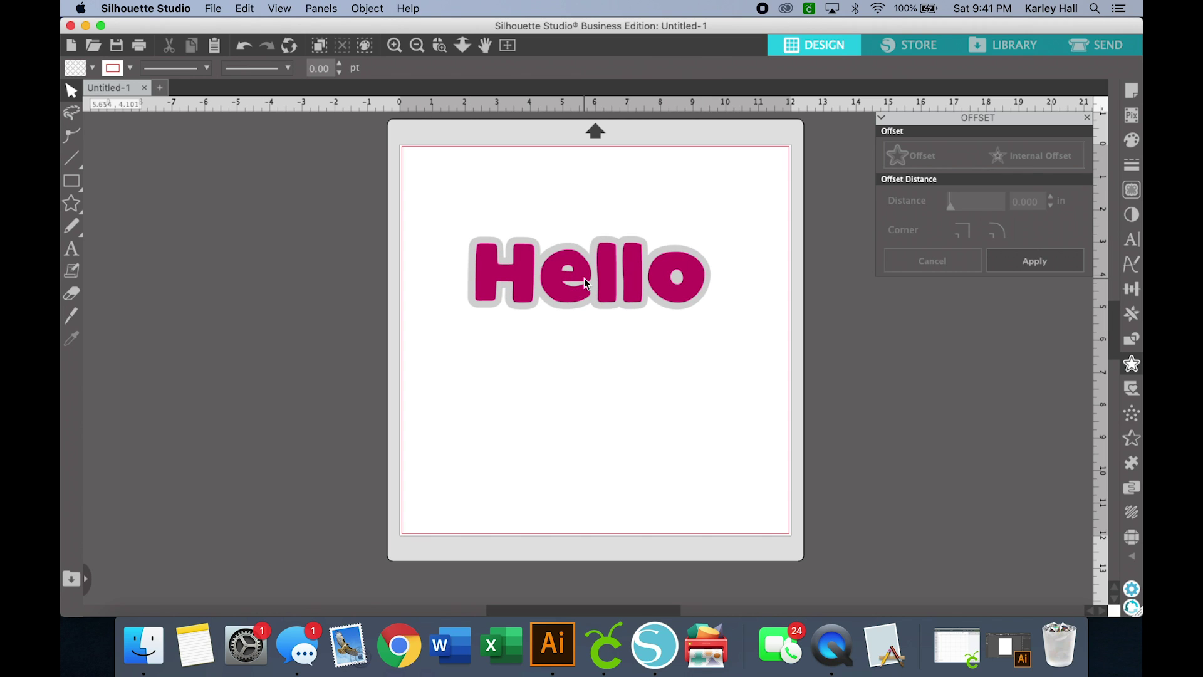
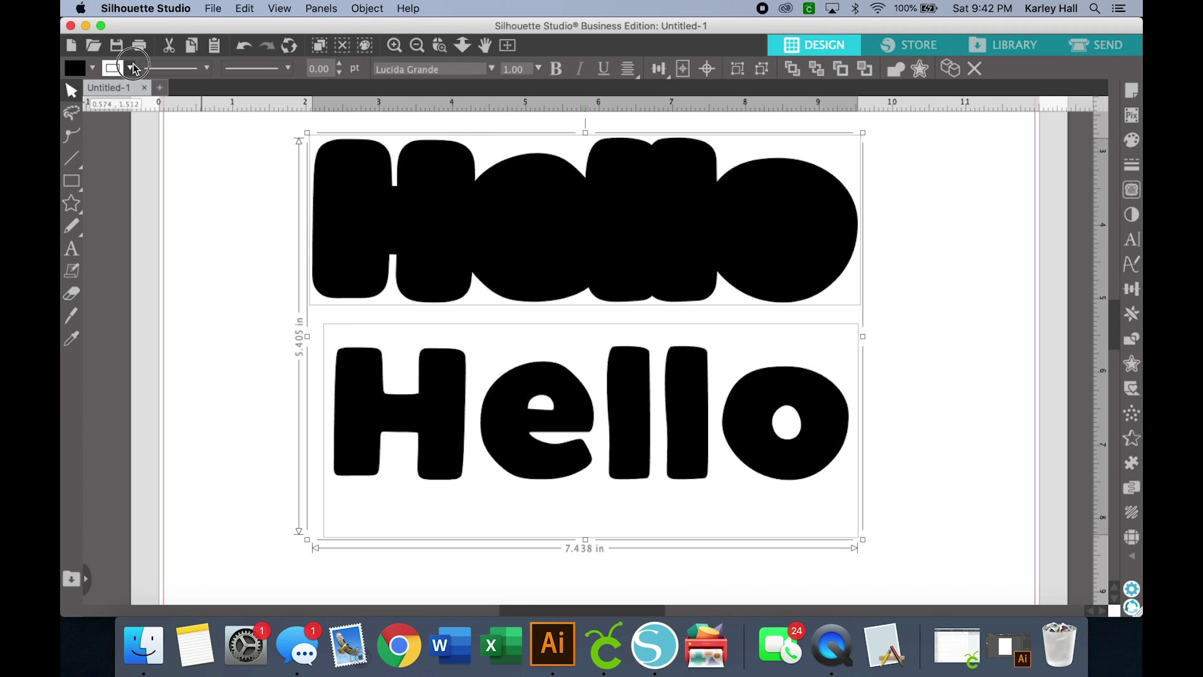
Make the outlines of both black Hello shapes transparent and capture a screenshot of the area containing the two shapes
{"action": "left_click", "coordinate": [165, 94]}
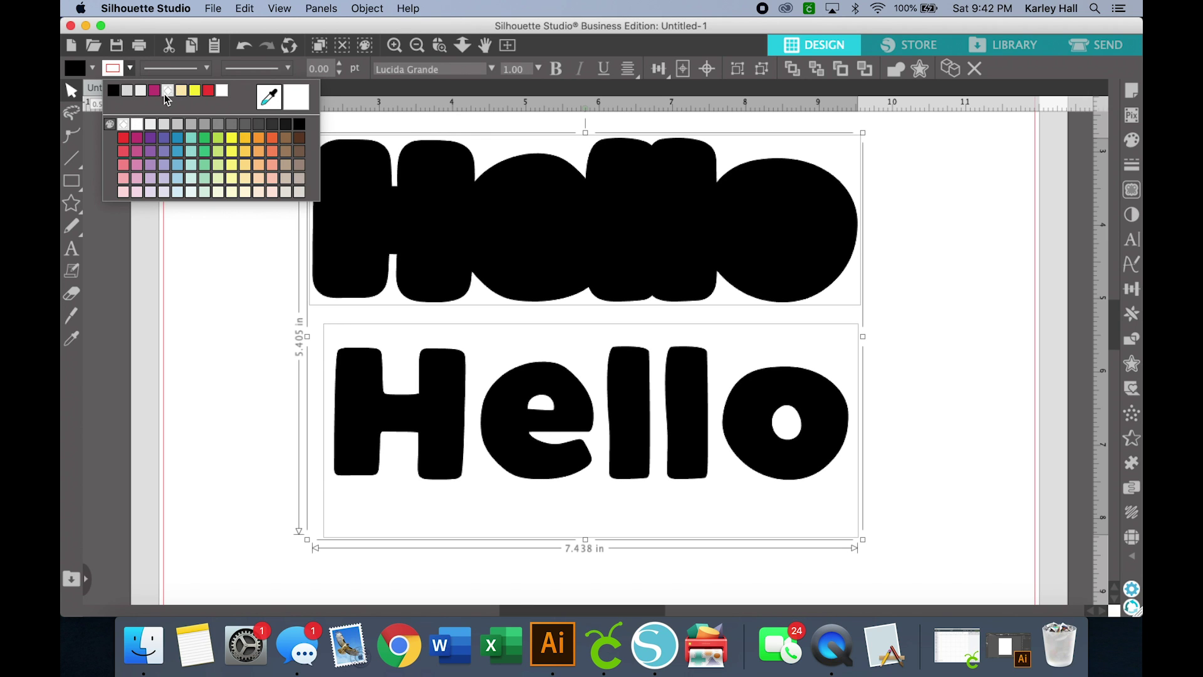
{"action": "left_click", "coordinate": [188, 215]}
{"action": "scroll", "coordinate": [485, 297], "scroll_direction": "up", "scroll_amount": 2}
{"action": "scroll", "coordinate": [485, 297], "scroll_direction": "left", "scroll_amount": 2}
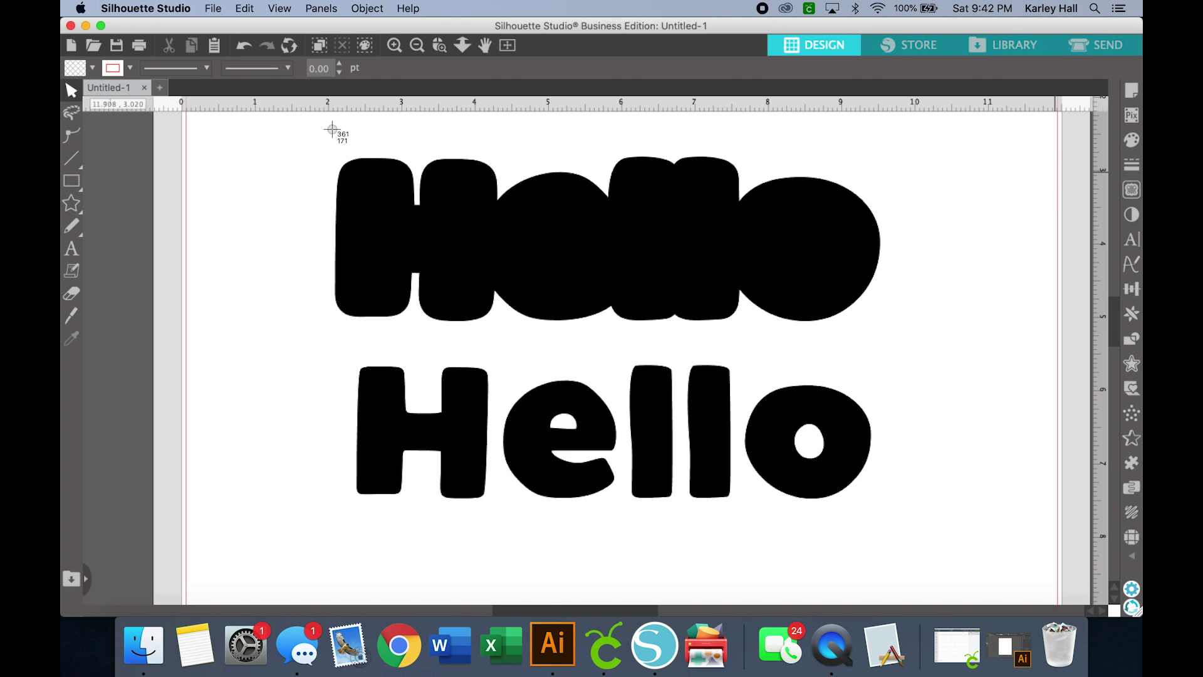
{"action": "left_click_drag", "start_coordinate": [313, 137], "coordinate": [912, 525]}
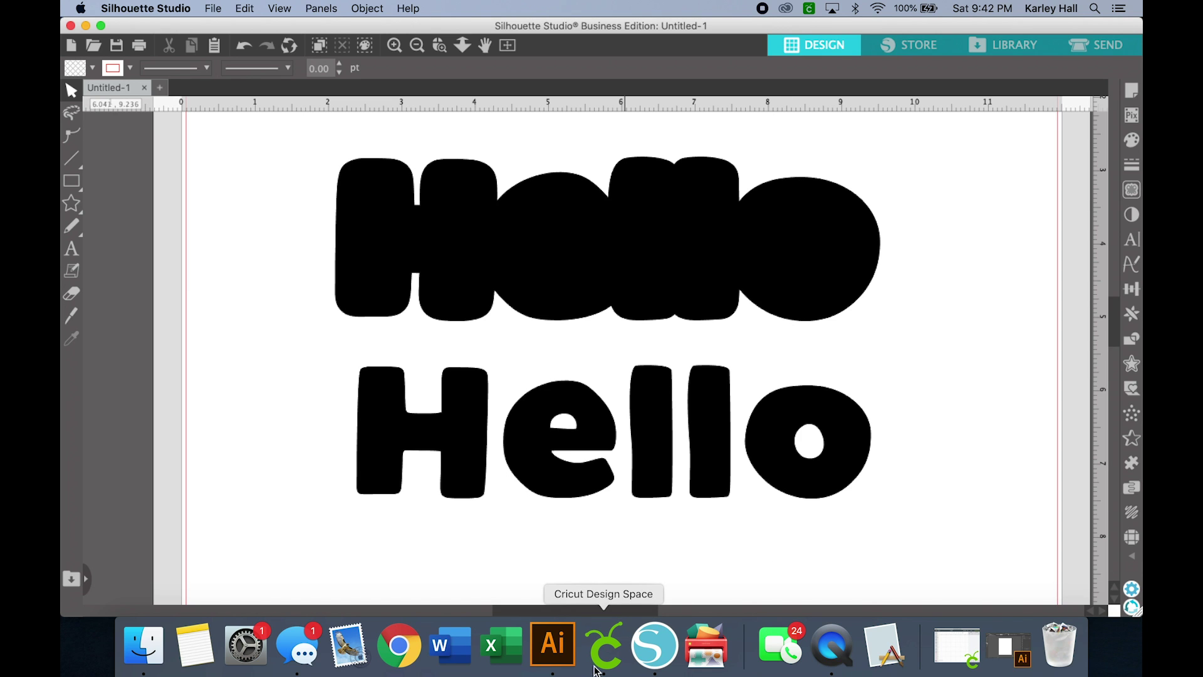
Switch to Cricut Design Space and load the Desktop screenshot taken at 9.42.26 PM as a new image upload
{"action": "left_click", "coordinate": [603, 645]}
{"action": "left_click", "coordinate": [242, 439]}
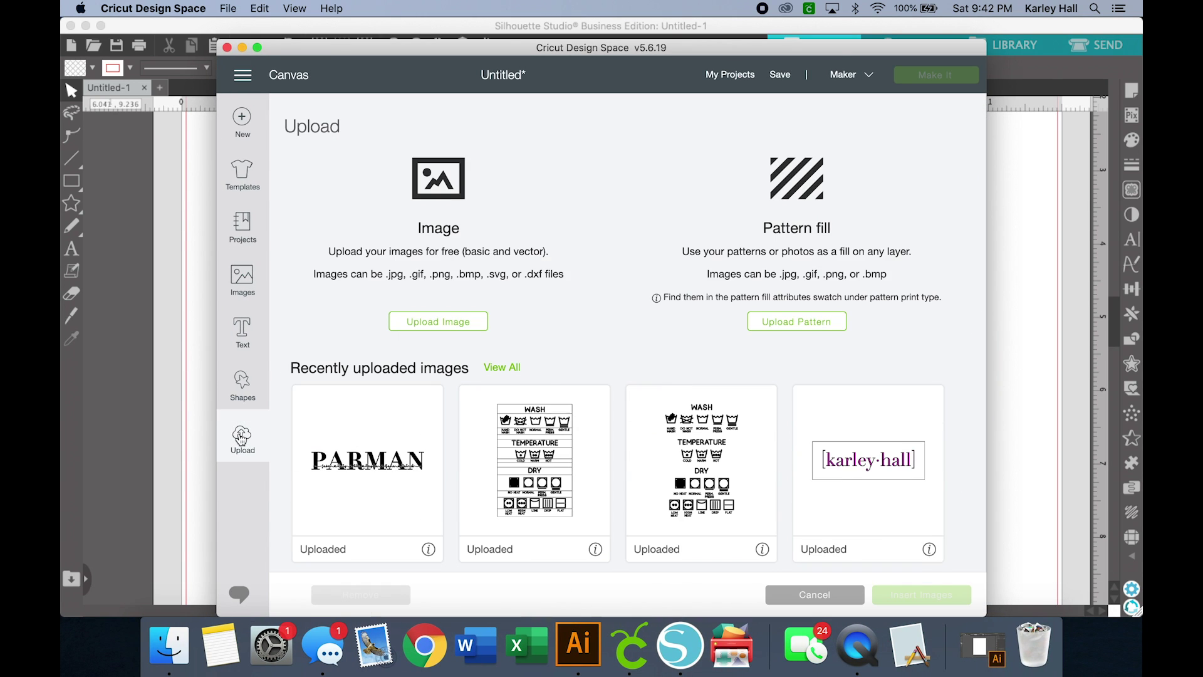
{"action": "left_click", "coordinate": [437, 322]}
{"action": "left_click", "coordinate": [640, 342]}
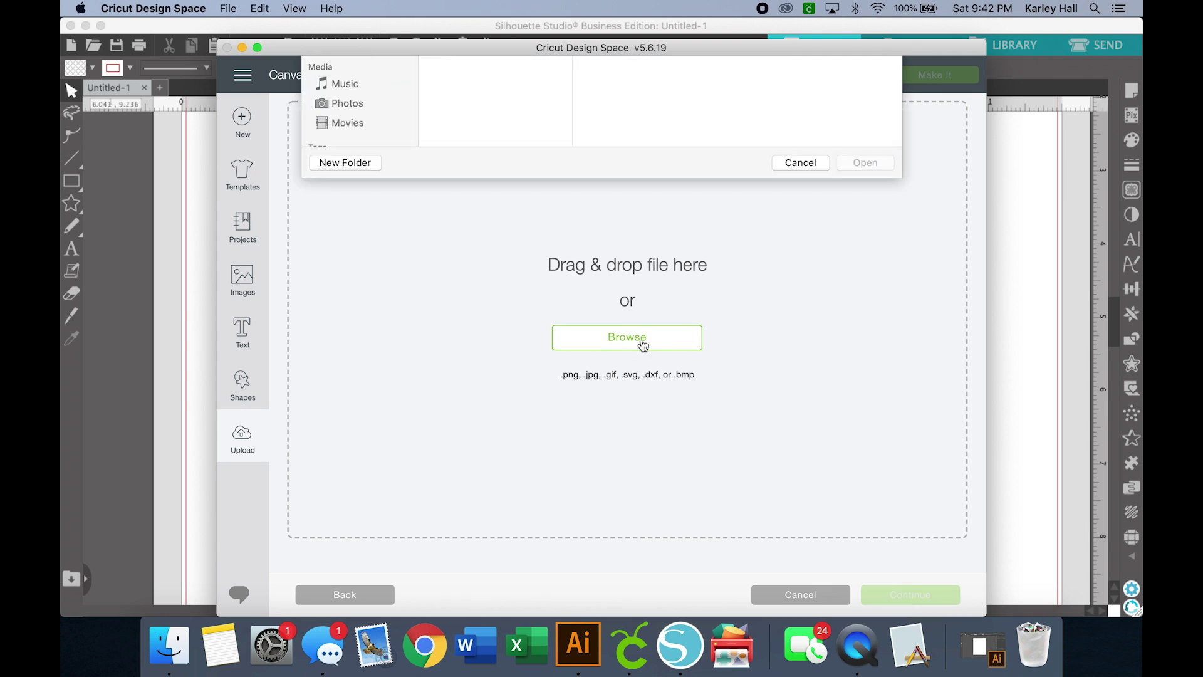
{"action": "left_click", "coordinate": [816, 382]}
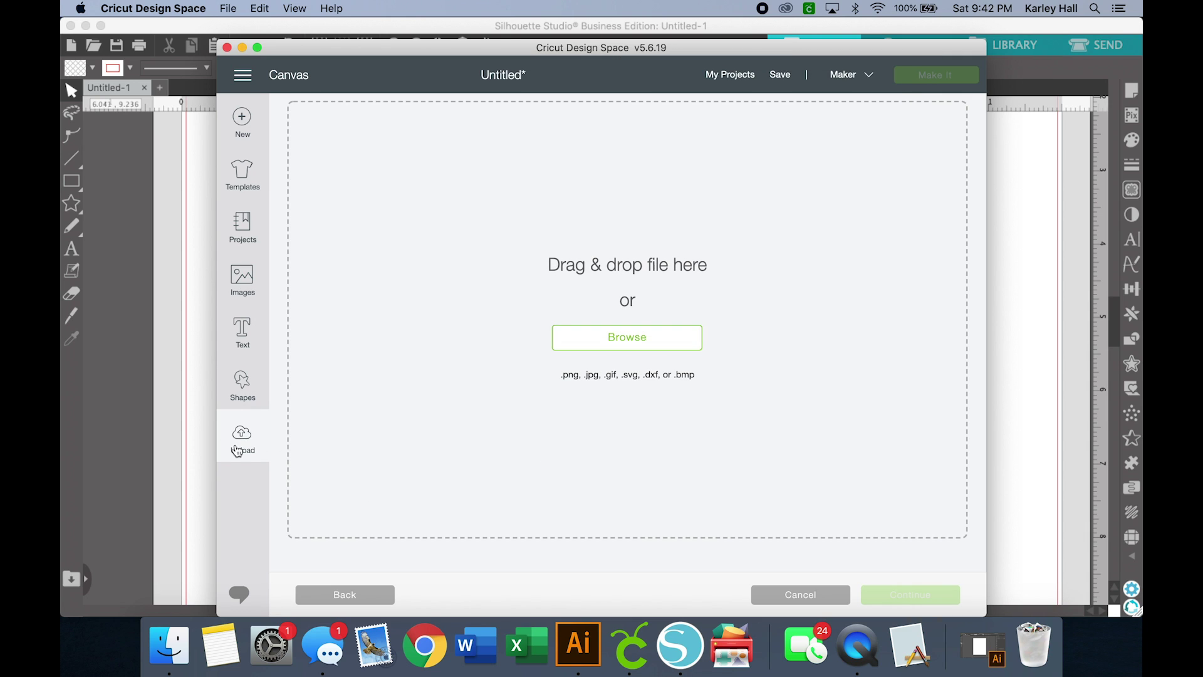
{"action": "left_click", "coordinate": [667, 344]}
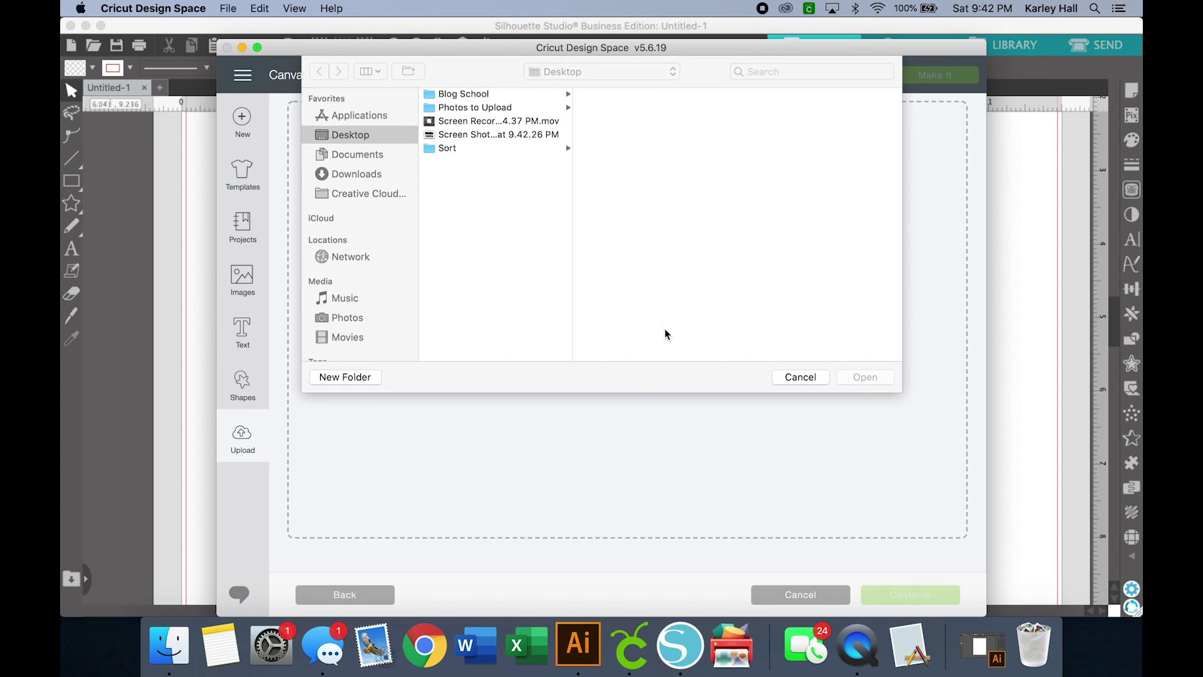
{"action": "left_click", "coordinate": [473, 135]}
{"action": "left_click", "coordinate": [865, 377]}
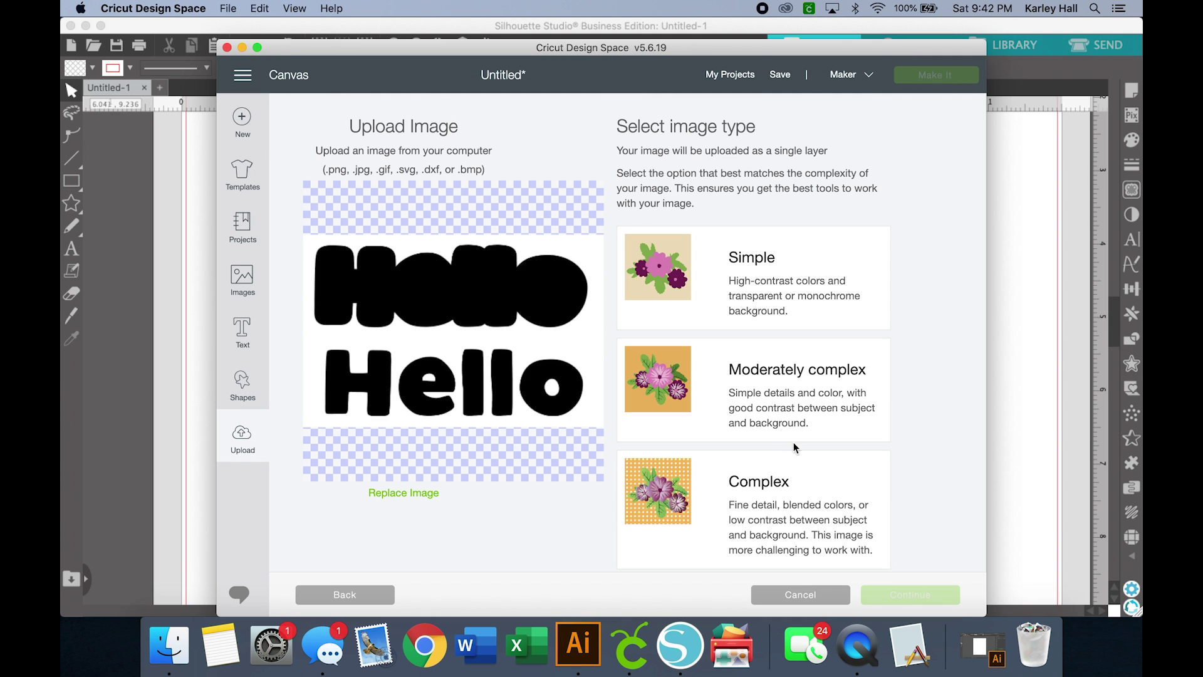
Set the uploaded image's type to Simple and proceed to background removal
{"action": "left_click", "coordinate": [725, 283]}
{"action": "left_click", "coordinate": [708, 386]}
{"action": "left_click", "coordinate": [700, 514]}
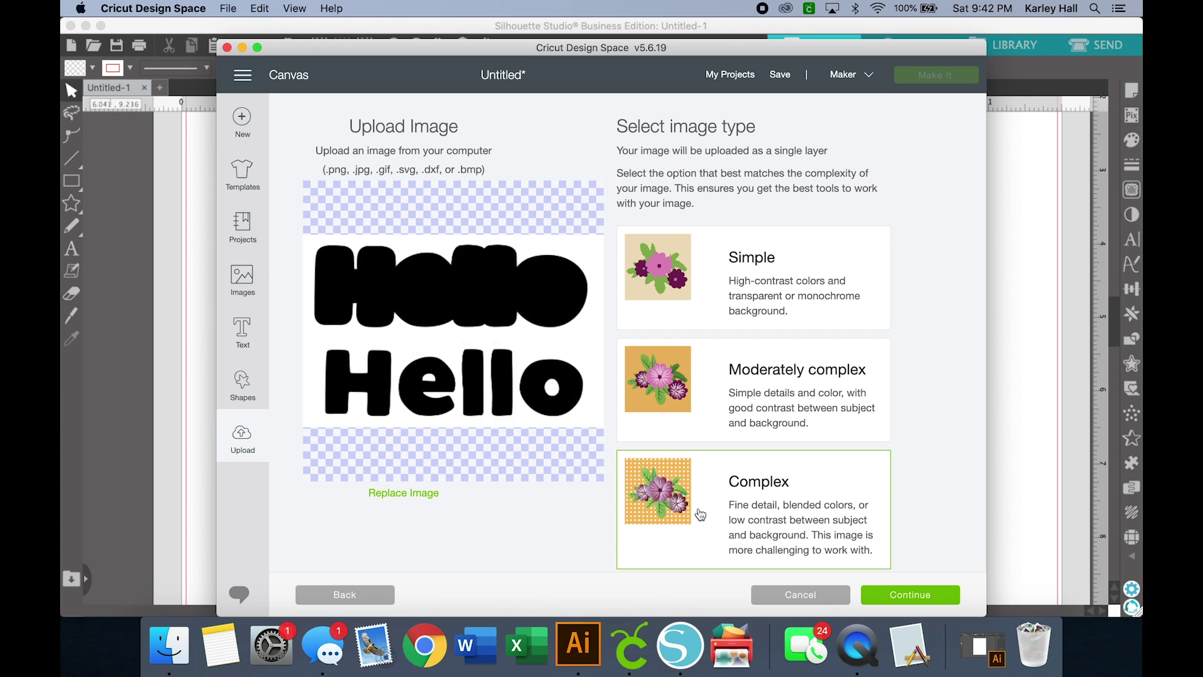
{"action": "left_click", "coordinate": [736, 282]}
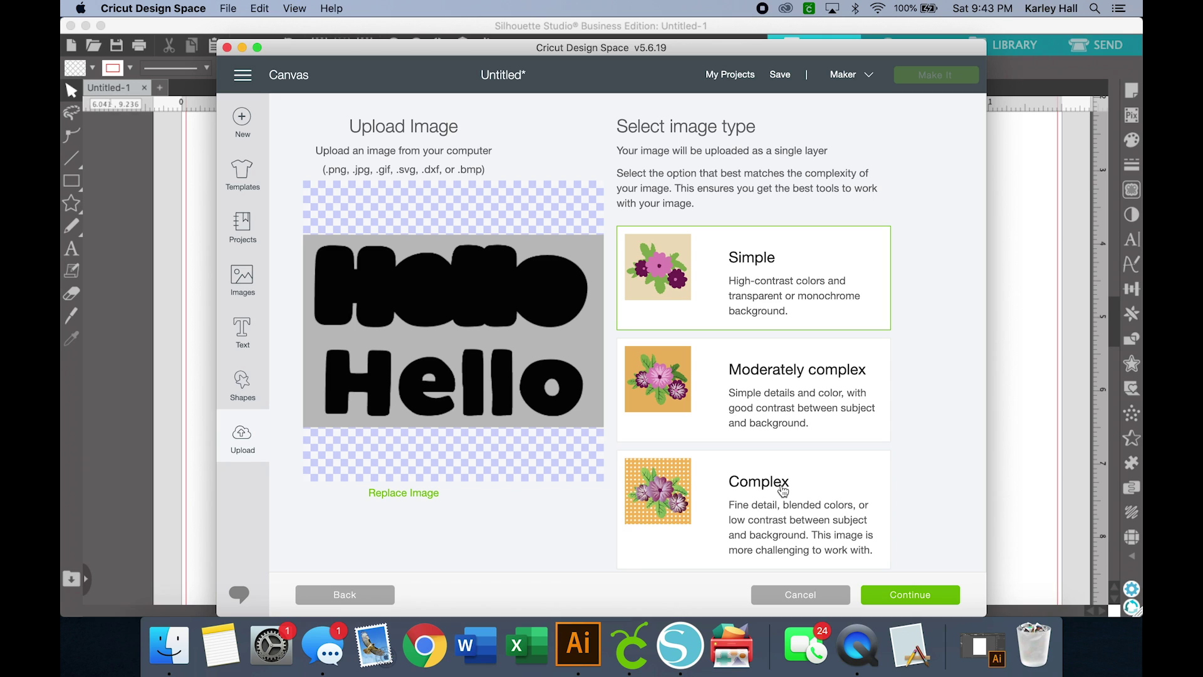
{"action": "left_click", "coordinate": [903, 600]}
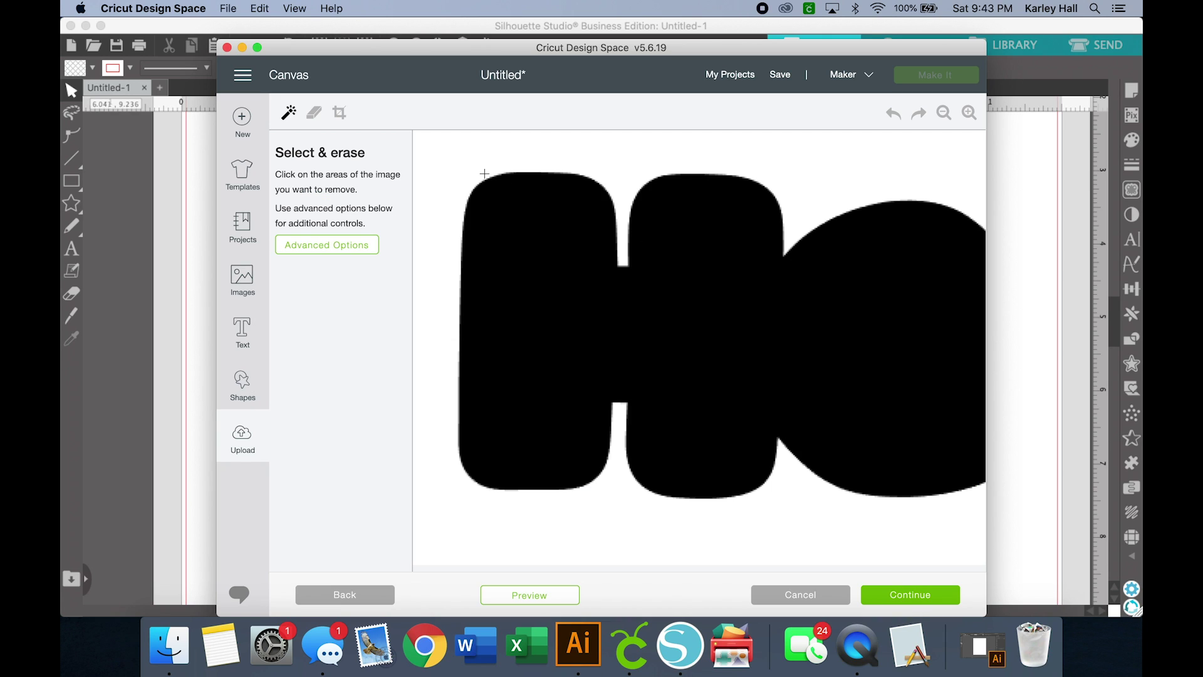
Erase the white background around both Hello shapes and inside the lower e and o, then accept the cleaned image
{"action": "left_click", "coordinate": [446, 150]}
{"action": "left_click", "coordinate": [944, 112]}
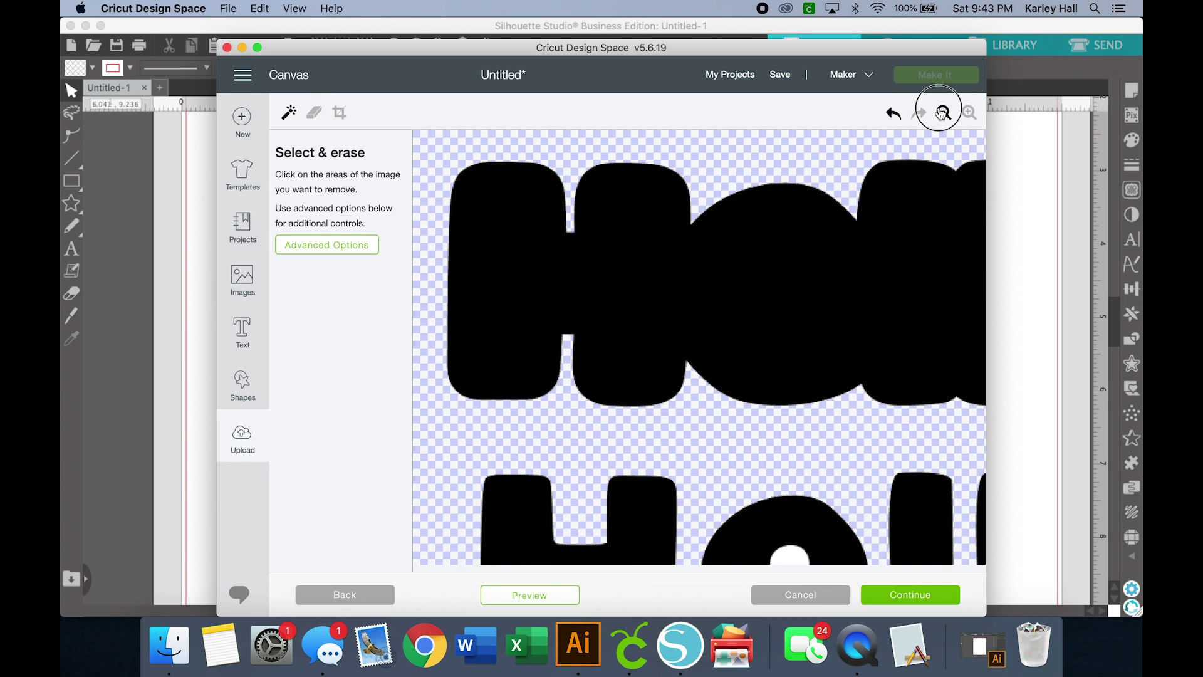
{"action": "left_click", "coordinate": [944, 113]}
{"action": "left_click", "coordinate": [663, 440]}
{"action": "left_click", "coordinate": [909, 459]}
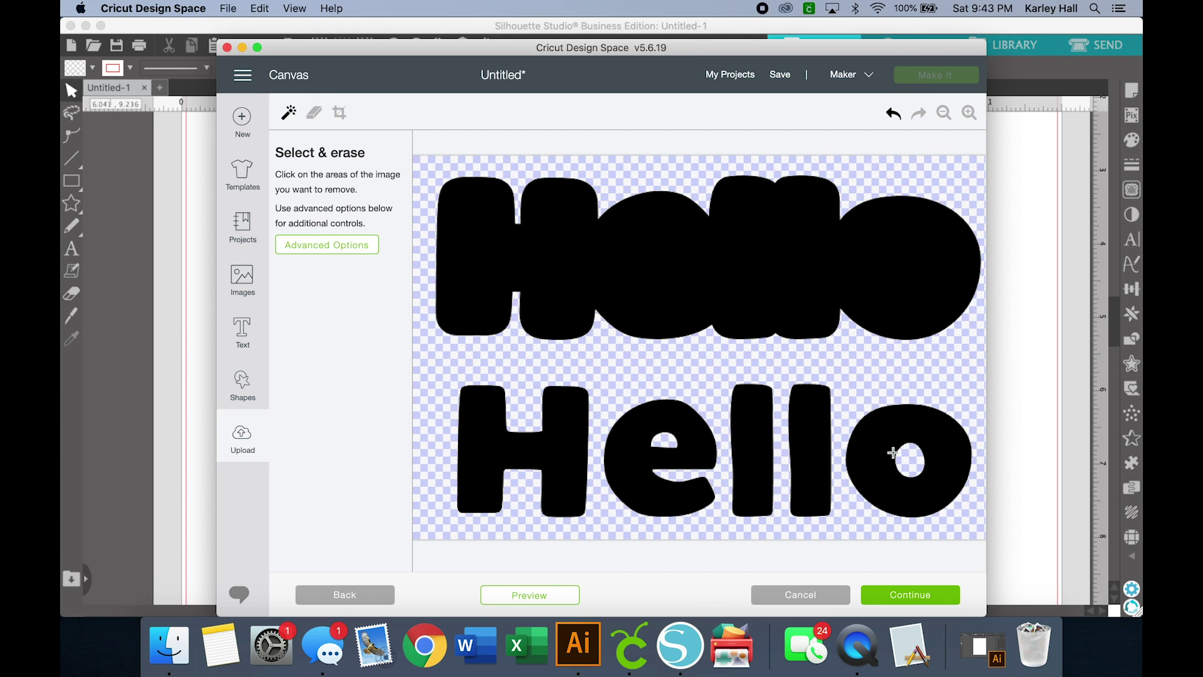
{"action": "left_click", "coordinate": [925, 600]}
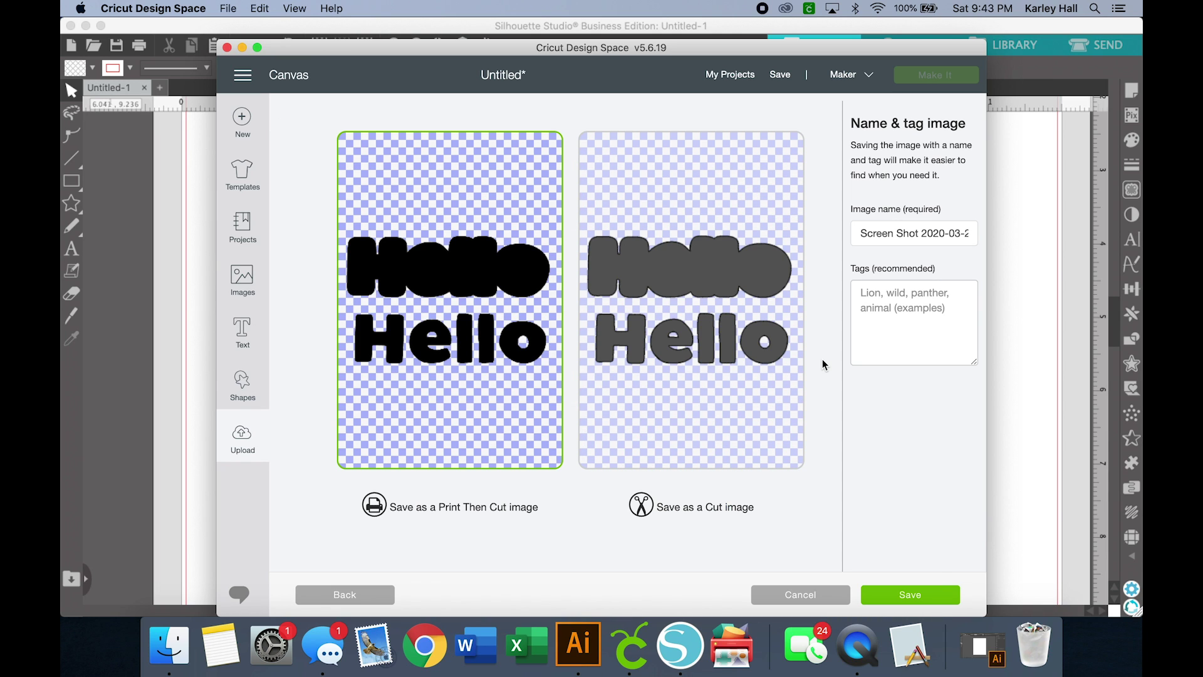
Save the upload as a Cut image and insert it onto the canvas
{"action": "left_click", "coordinate": [751, 225]}
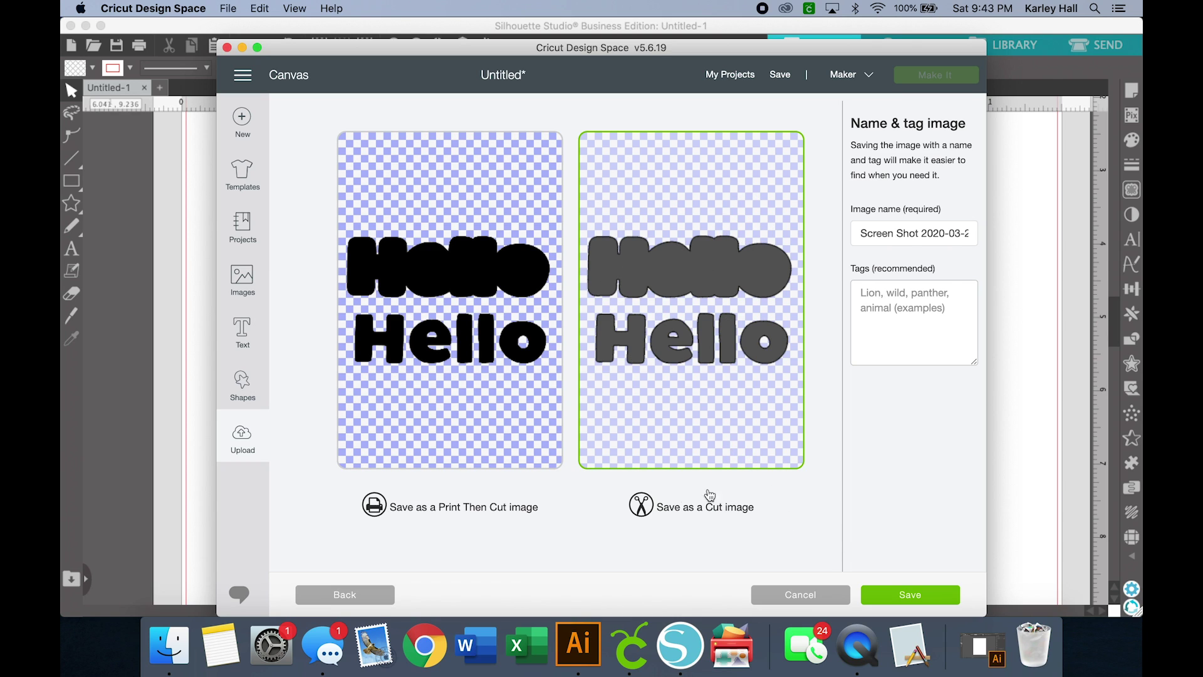
{"action": "left_click", "coordinate": [912, 595]}
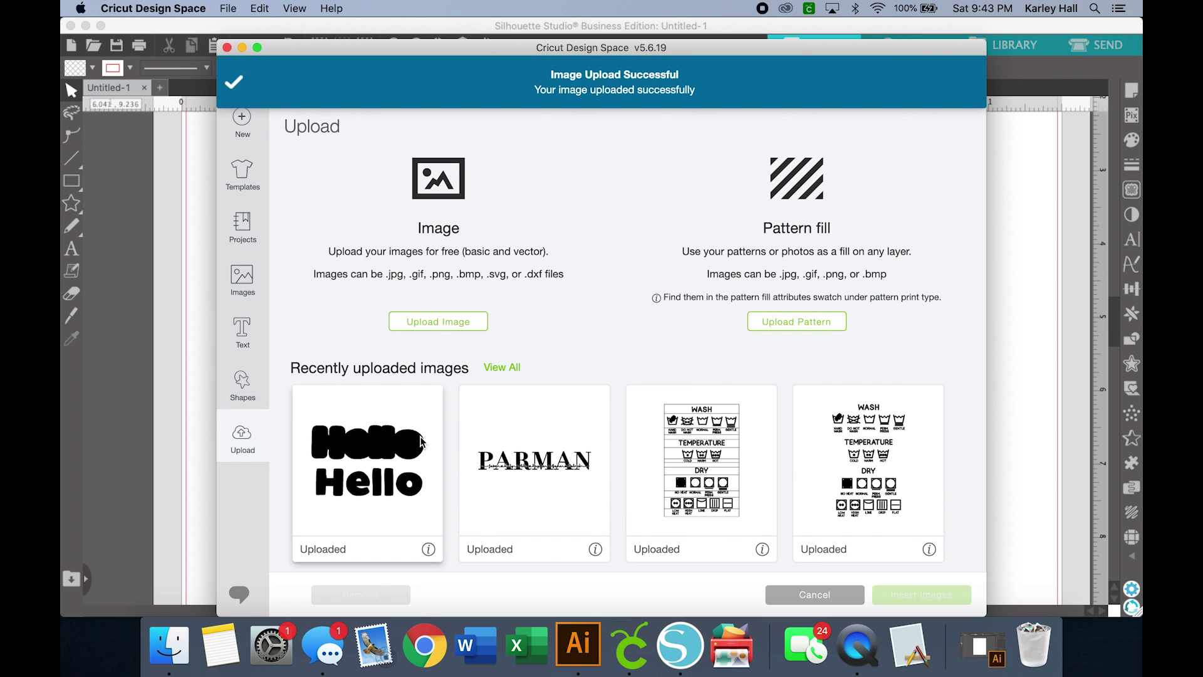
{"action": "left_click", "coordinate": [421, 445]}
{"action": "left_click", "coordinate": [942, 602]}
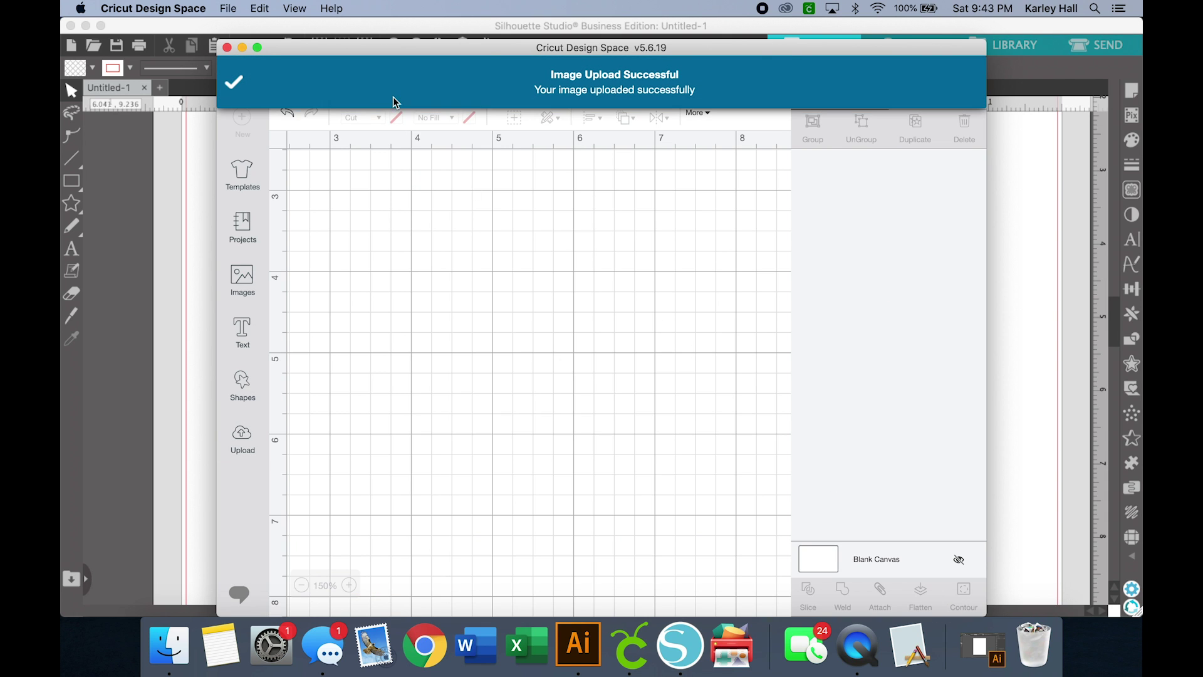
Make the window full screen and move the inserted Hello image to about X 2.93, Y 2.89 on the canvas
{"action": "left_click", "coordinate": [257, 47]}
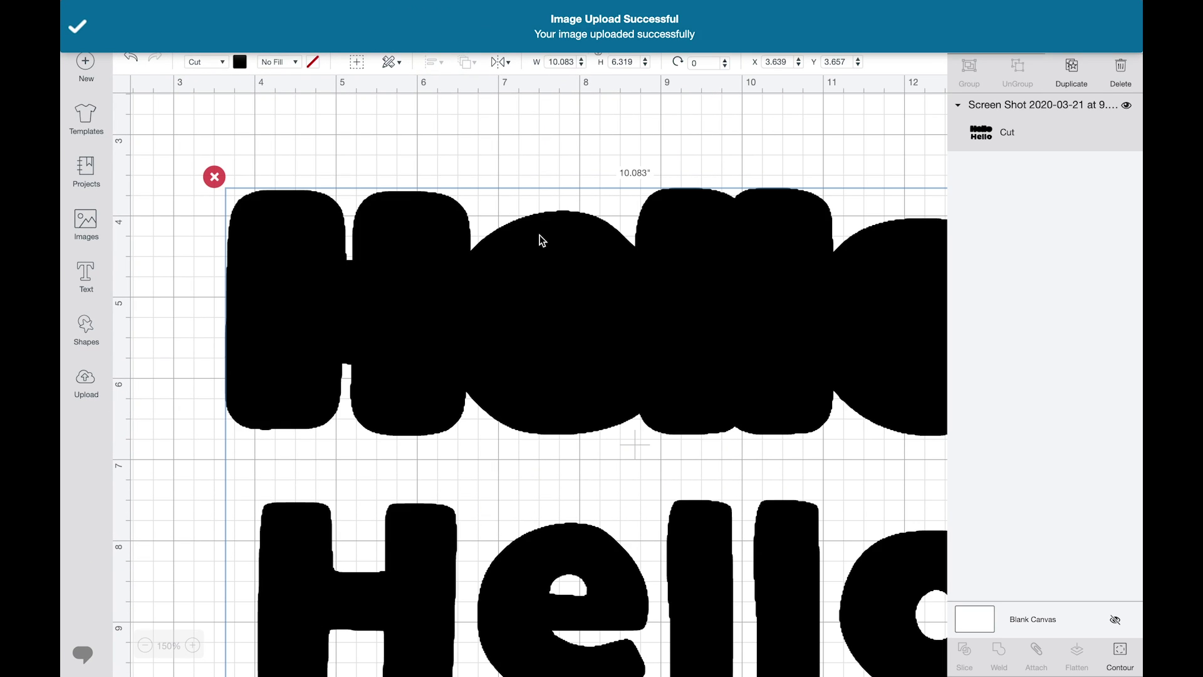
{"action": "left_click_drag", "start_coordinate": [519, 277], "coordinate": [449, 228]}
{"action": "left_click", "coordinate": [193, 645]}
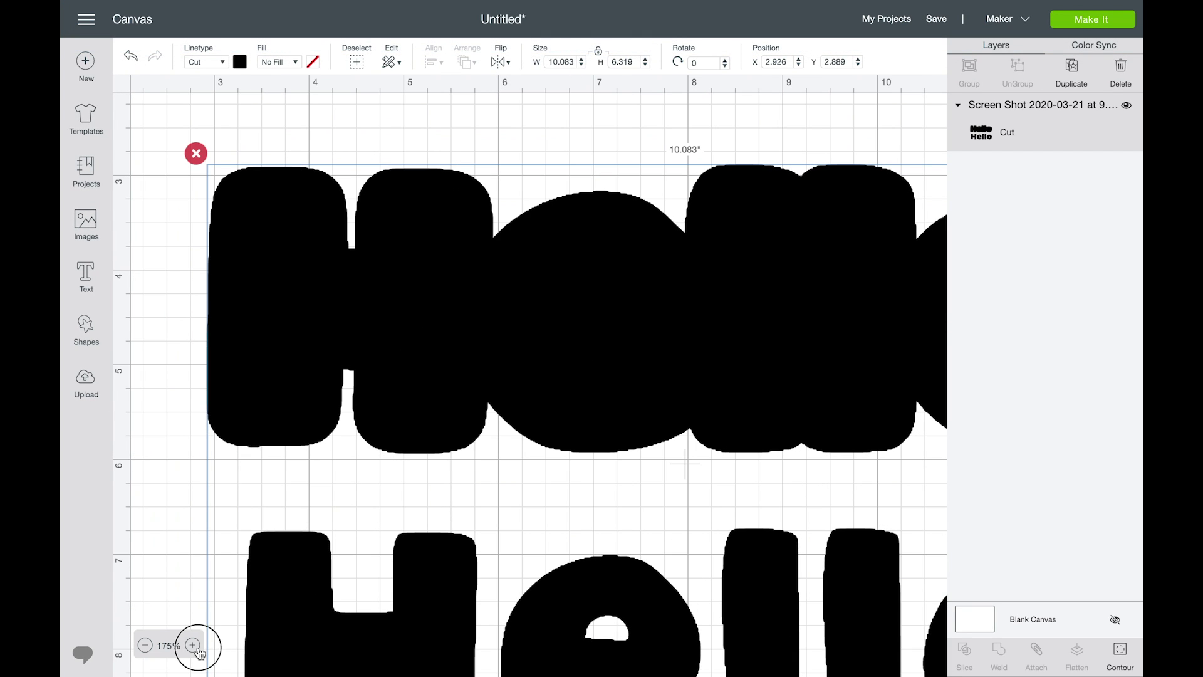
{"action": "left_click", "coordinate": [192, 645]}
{"action": "left_click", "coordinate": [193, 645]}
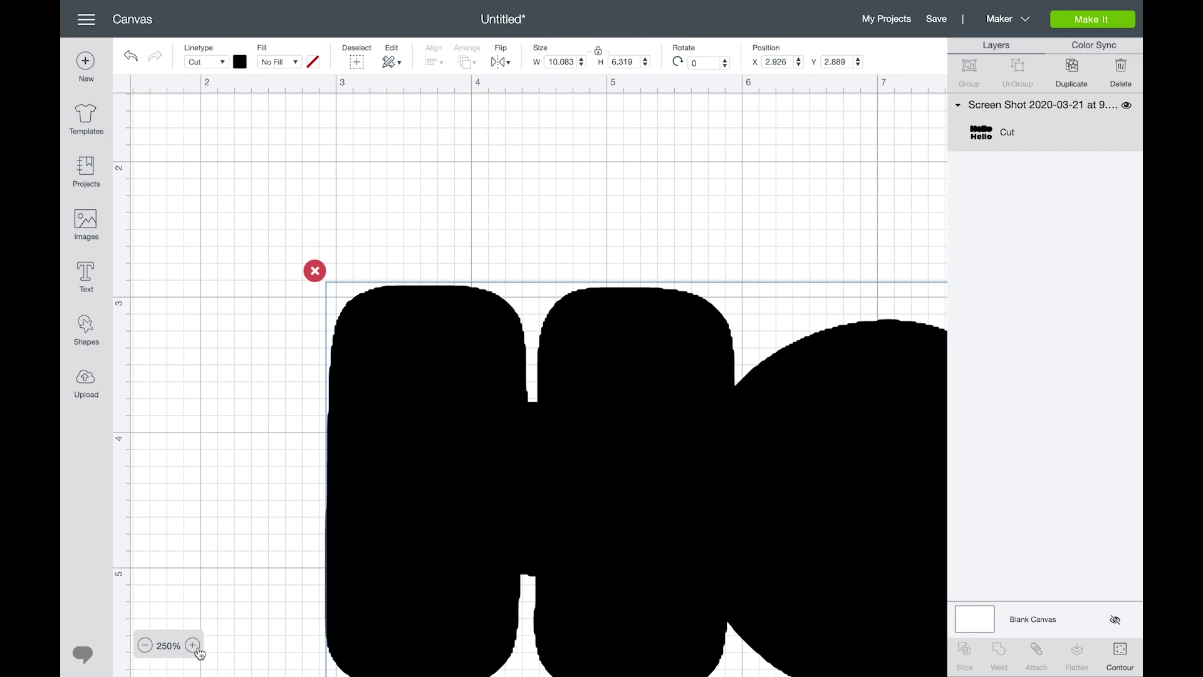
{"action": "left_click", "coordinate": [146, 646]}
{"action": "left_click", "coordinate": [146, 646]}
{"action": "left_click", "coordinate": [146, 646]}
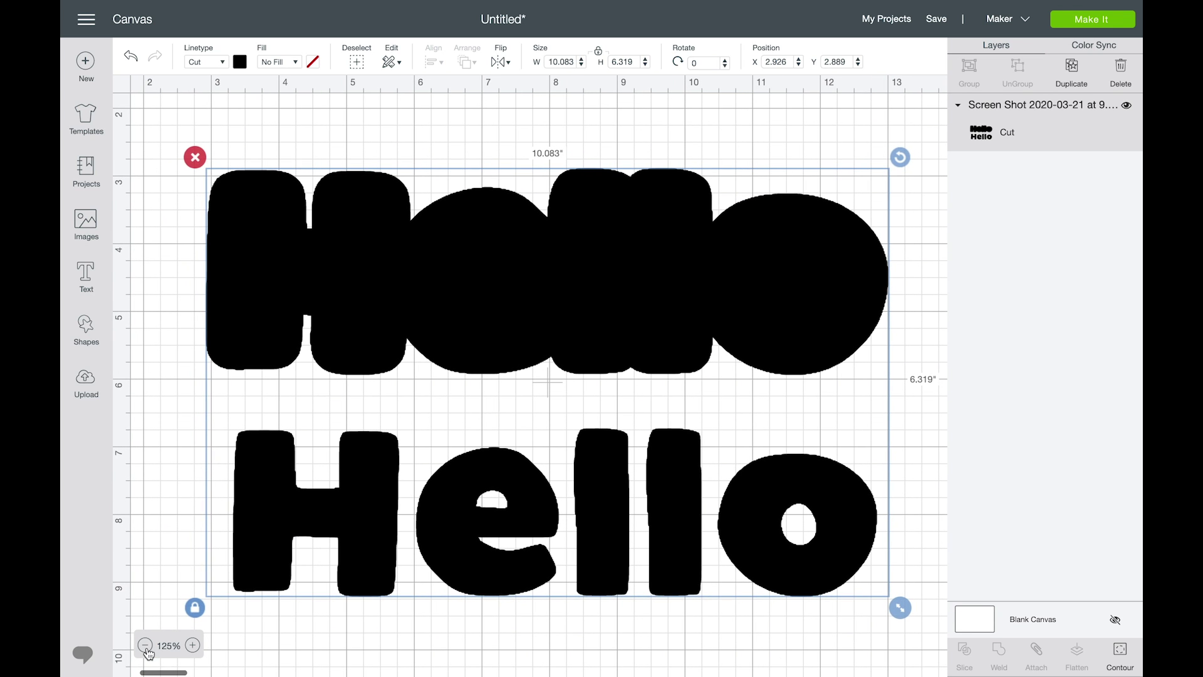
{"action": "left_click", "coordinate": [181, 433]}
Add a square, unlock its proportions and stretch it over the whole lower Hello, about 10.51 by 3.21 inches
{"action": "left_click", "coordinate": [89, 337]}
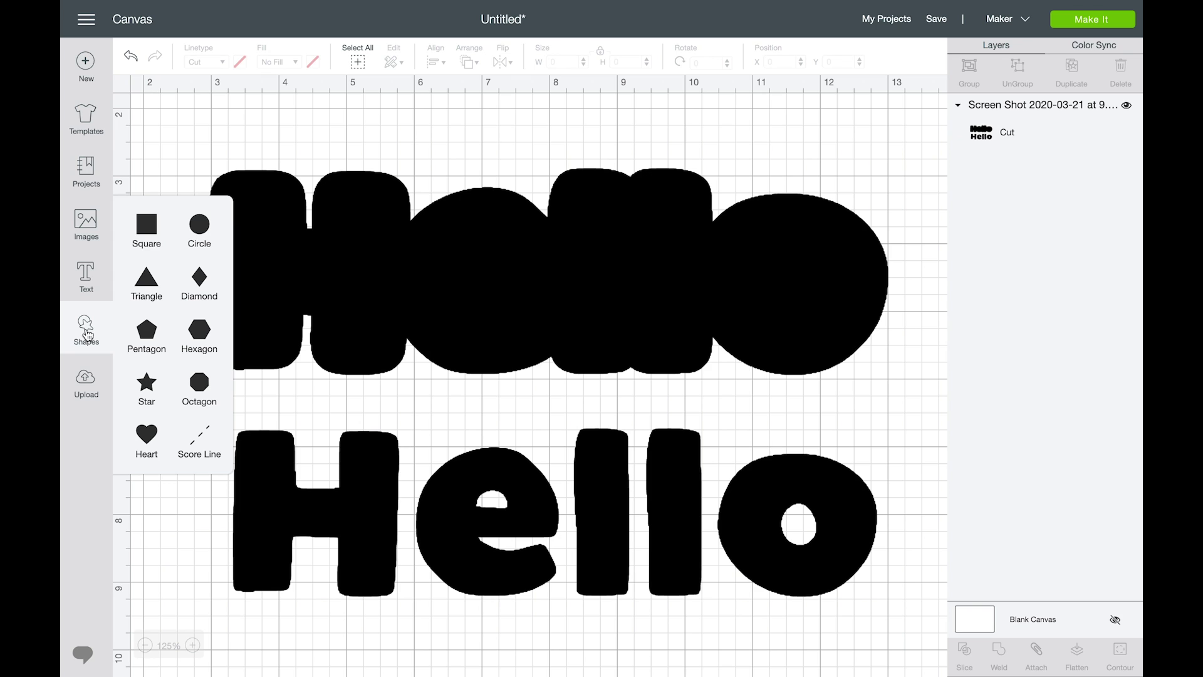
{"action": "left_click", "coordinate": [151, 229]}
{"action": "left_click_drag", "start_coordinate": [397, 231], "coordinate": [380, 454]}
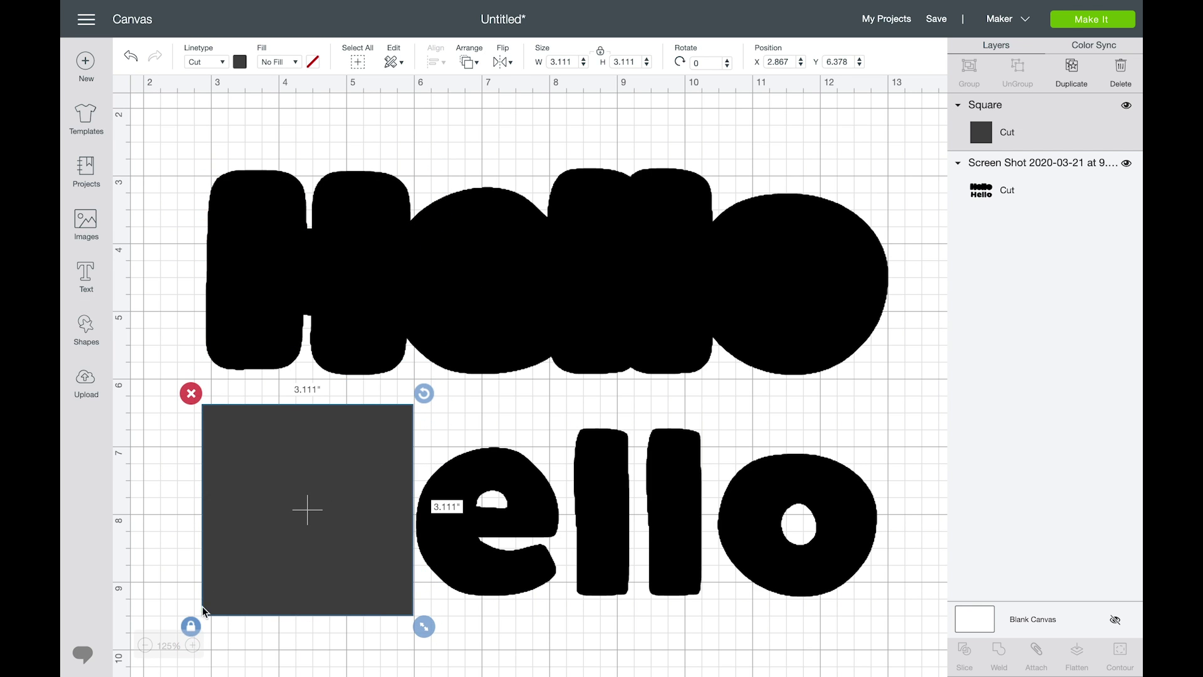
{"action": "left_click", "coordinate": [191, 625]}
{"action": "left_click_drag", "start_coordinate": [425, 626], "coordinate": [923, 632]}
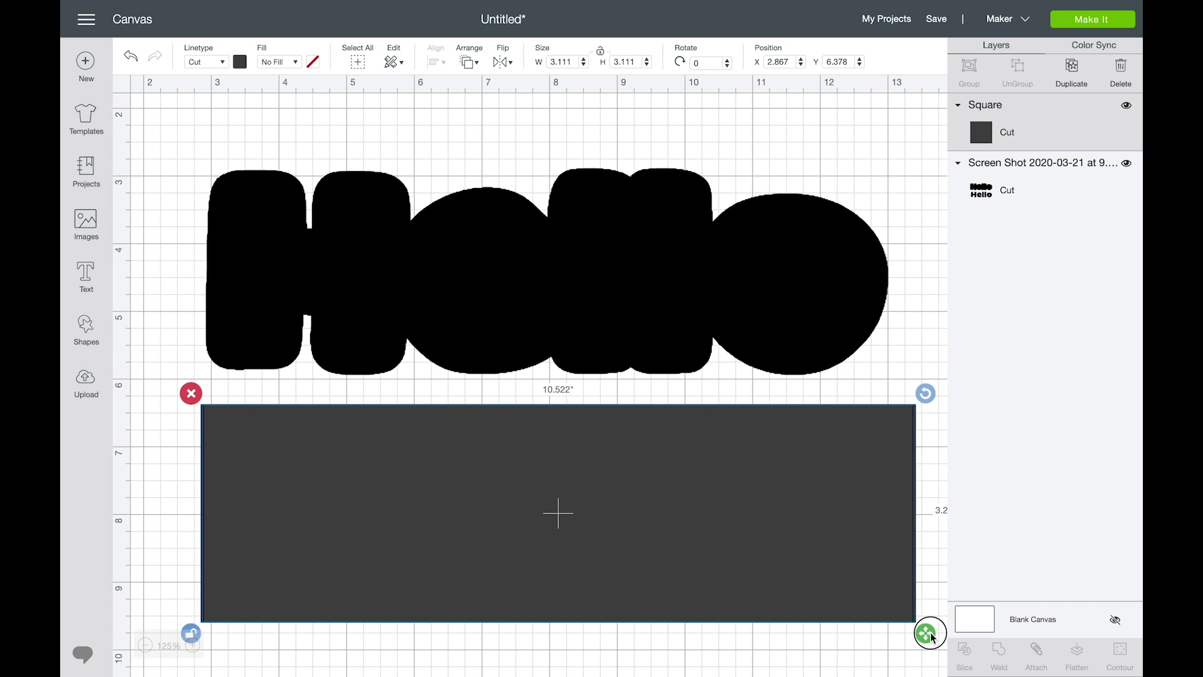
Slice the Hello image with the rectangle and move the grey Hello cut-out onto the black offset shape
{"action": "left_click", "coordinate": [795, 247], "text": "shift"}
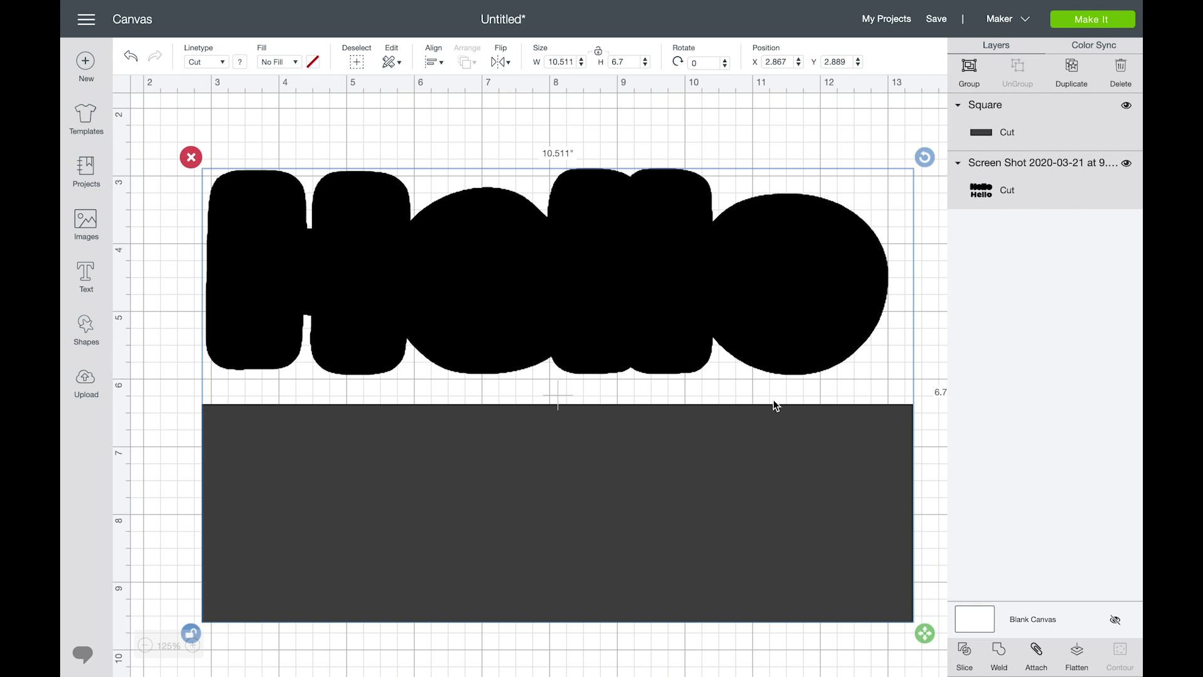
{"action": "left_click", "coordinate": [964, 653]}
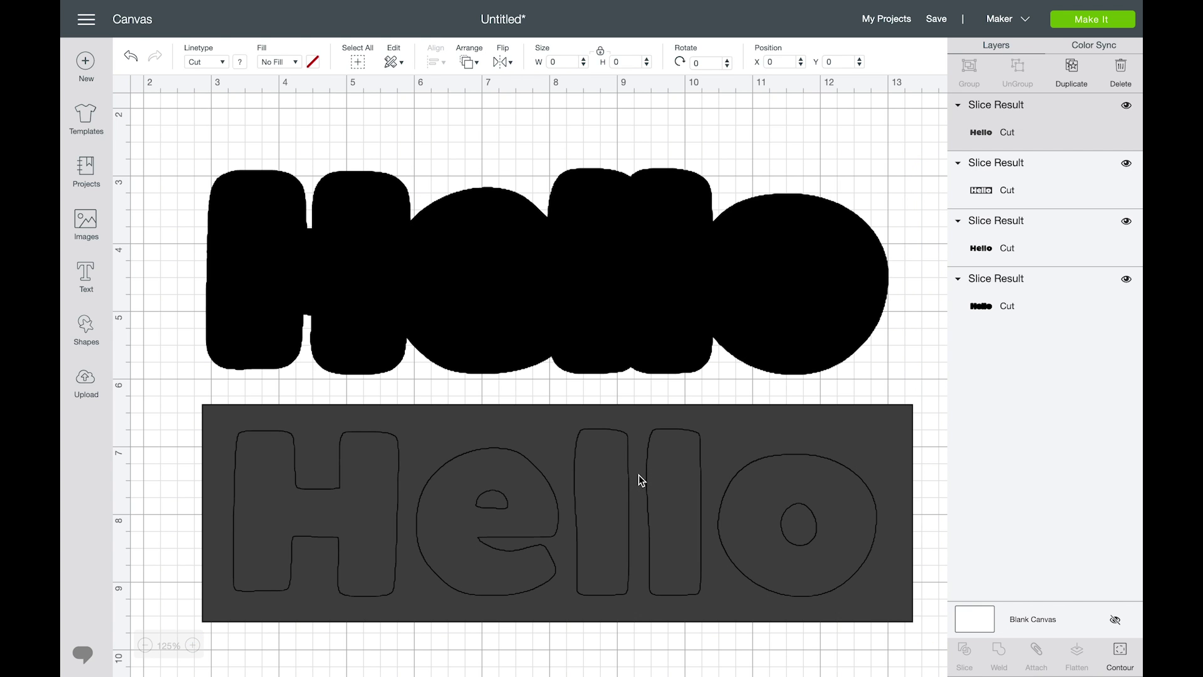
{"action": "left_click_drag", "start_coordinate": [612, 478], "coordinate": [603, 241]}
Delete the leftover rectangle and black Hello slices below the layered design
{"action": "left_click", "coordinate": [414, 401]}
{"action": "left_click", "coordinate": [491, 519]}
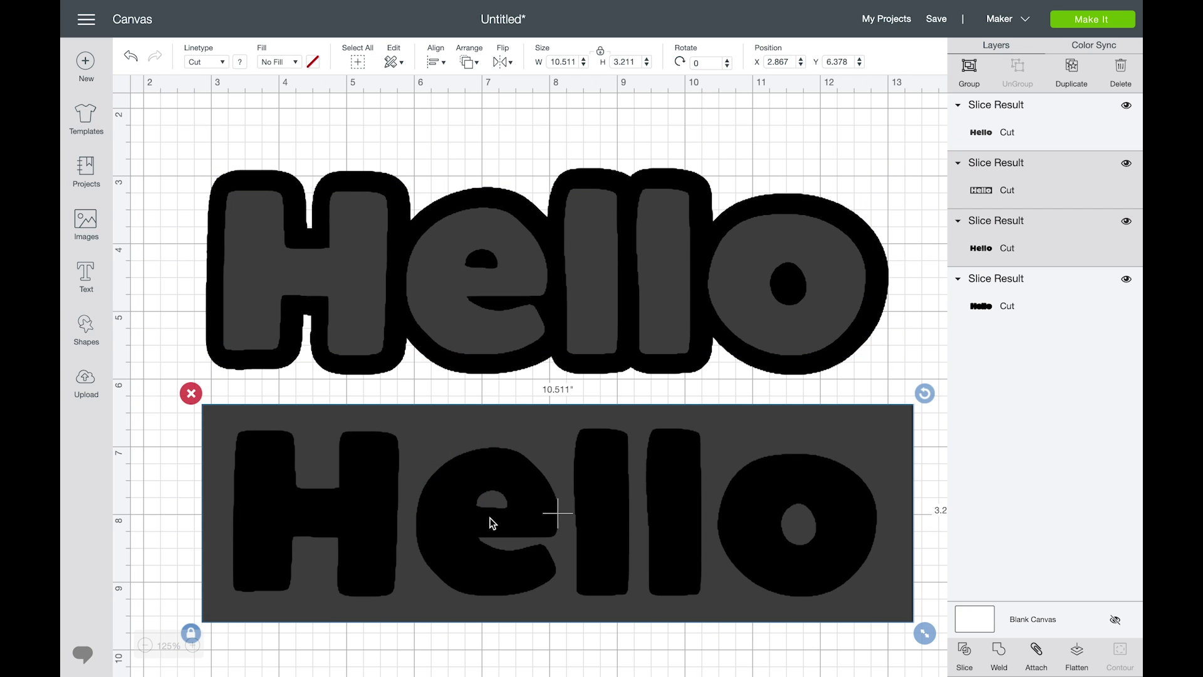
{"action": "key", "text": "Delete"}
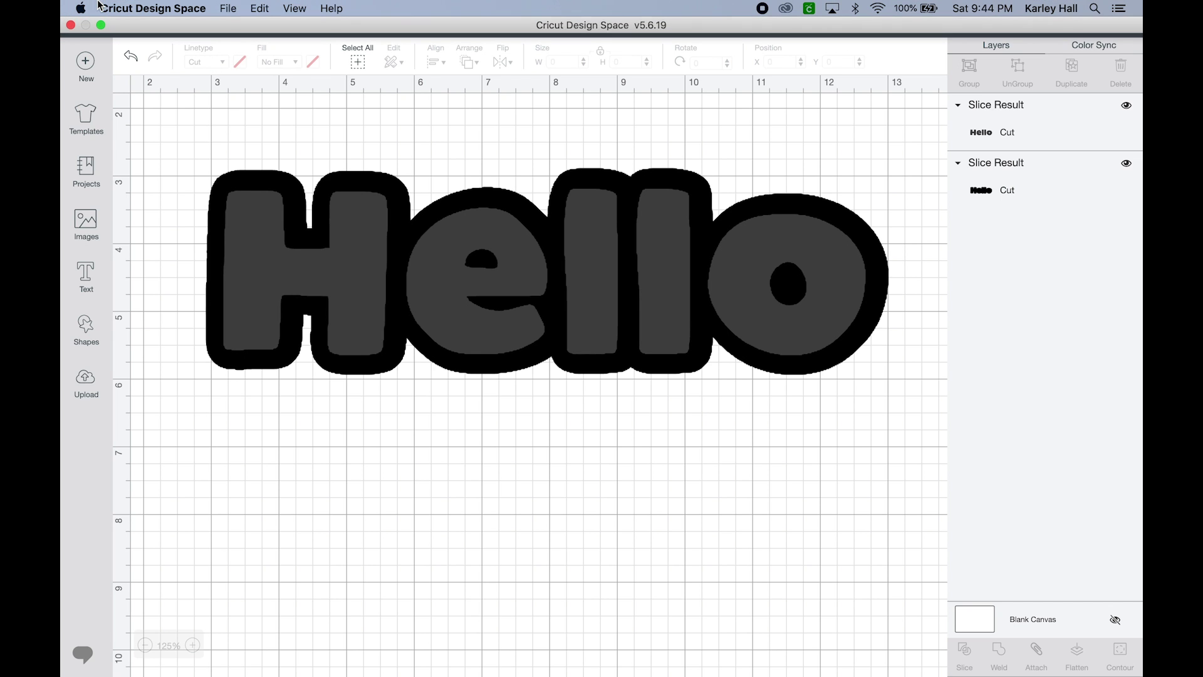
Minimise the Cricut window to return to Silhouette Studio and fill the lower Hello text with light grey
{"action": "left_click", "coordinate": [101, 25]}
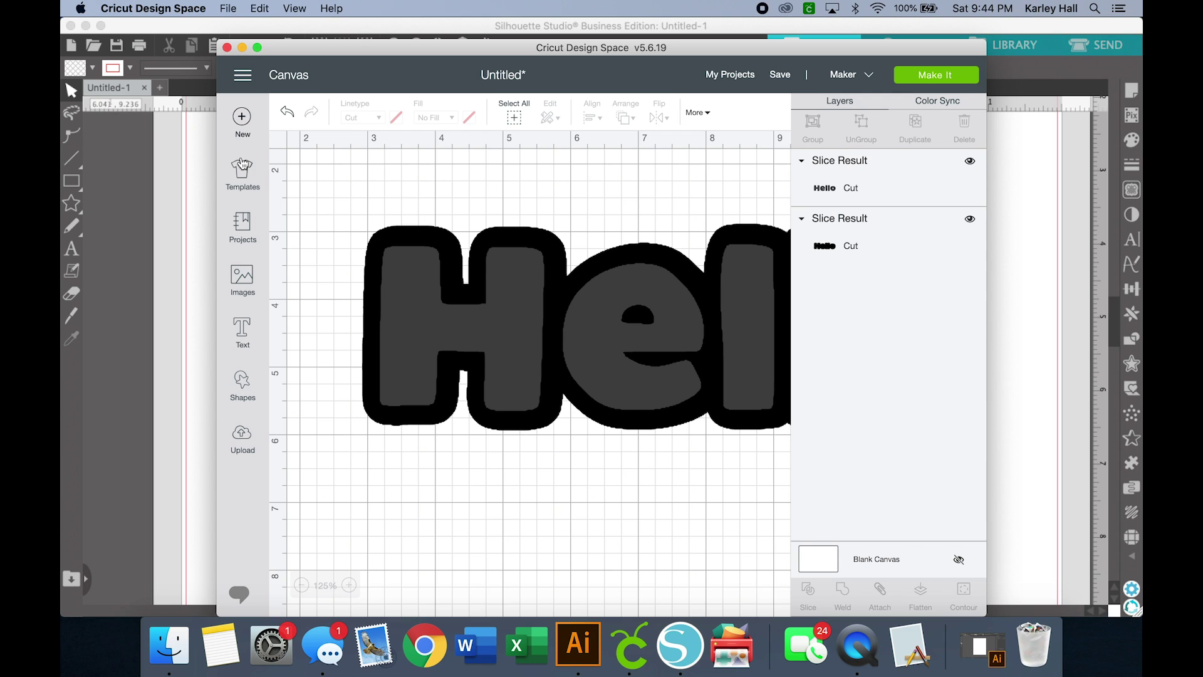
{"action": "left_click", "coordinate": [242, 48]}
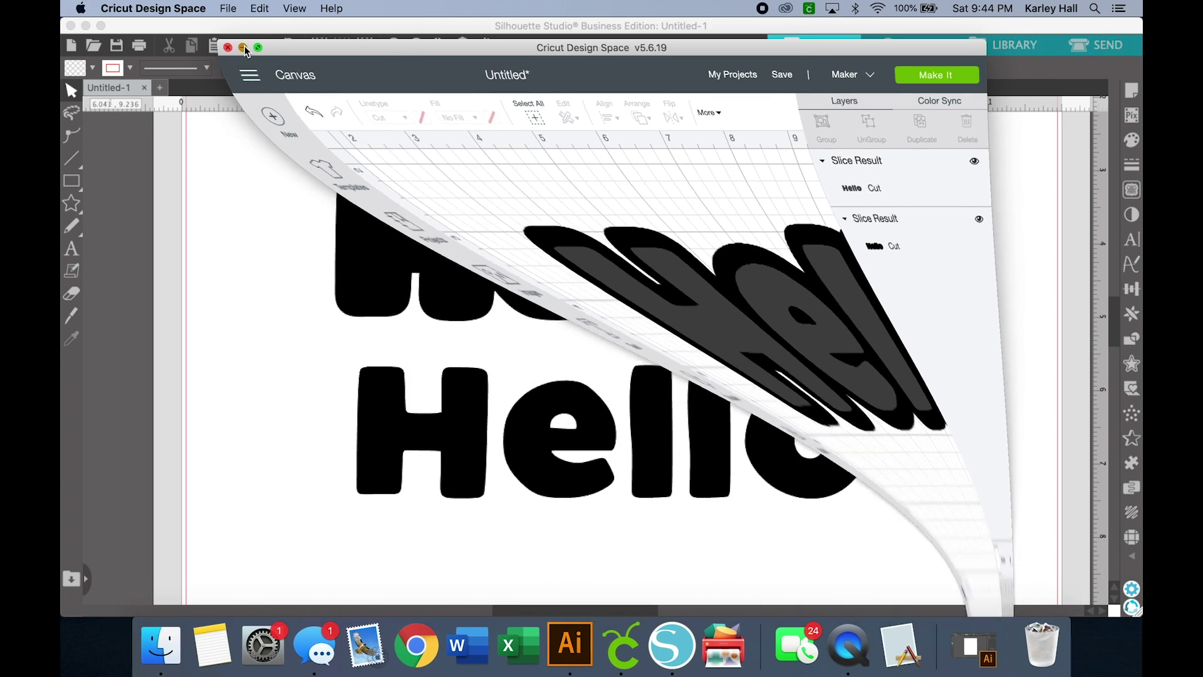
{"action": "left_click", "coordinate": [467, 402]}
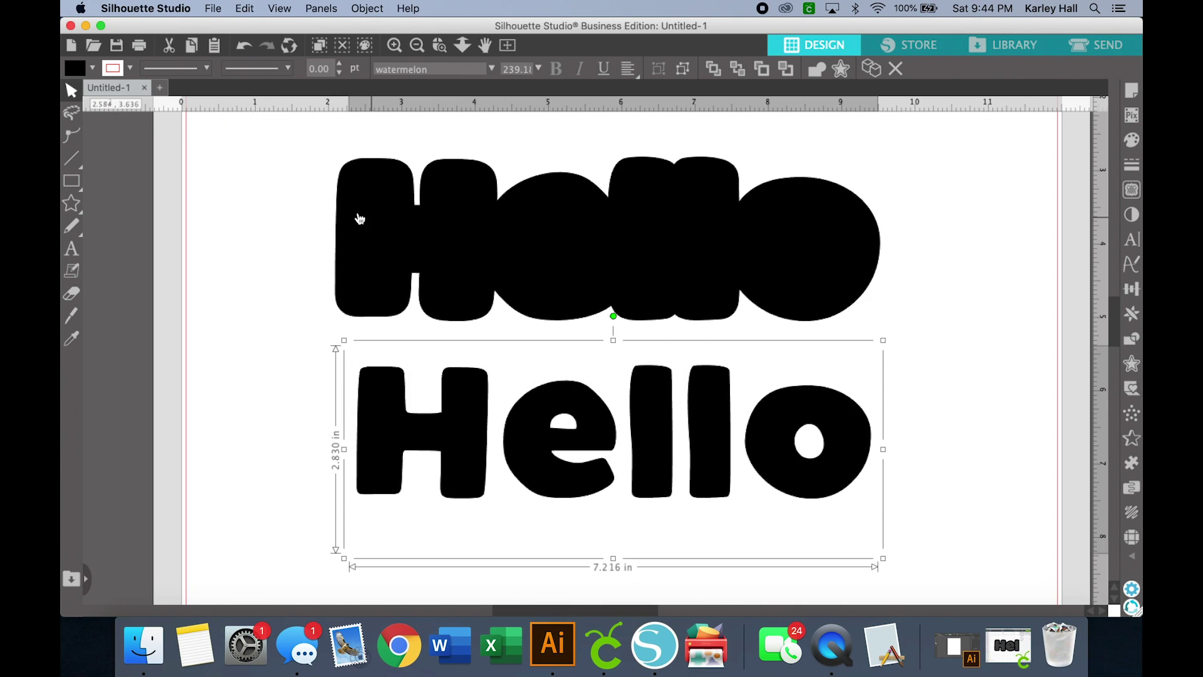
{"action": "left_click", "coordinate": [91, 70]}
{"action": "left_click", "coordinate": [114, 122]}
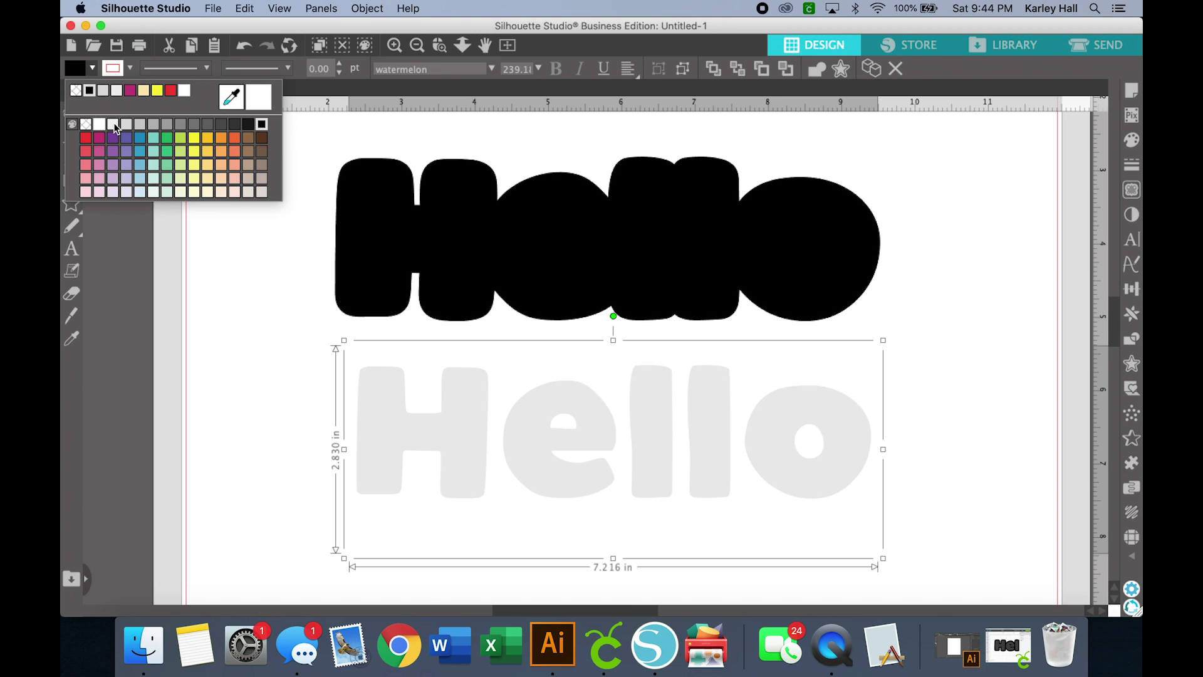
Move the light grey Hello text onto the black offset shape, centred within its border
{"action": "left_click", "coordinate": [309, 368]}
{"action": "left_click_drag", "start_coordinate": [474, 377], "coordinate": [478, 252]}
{"action": "key", "text": "Escape"}
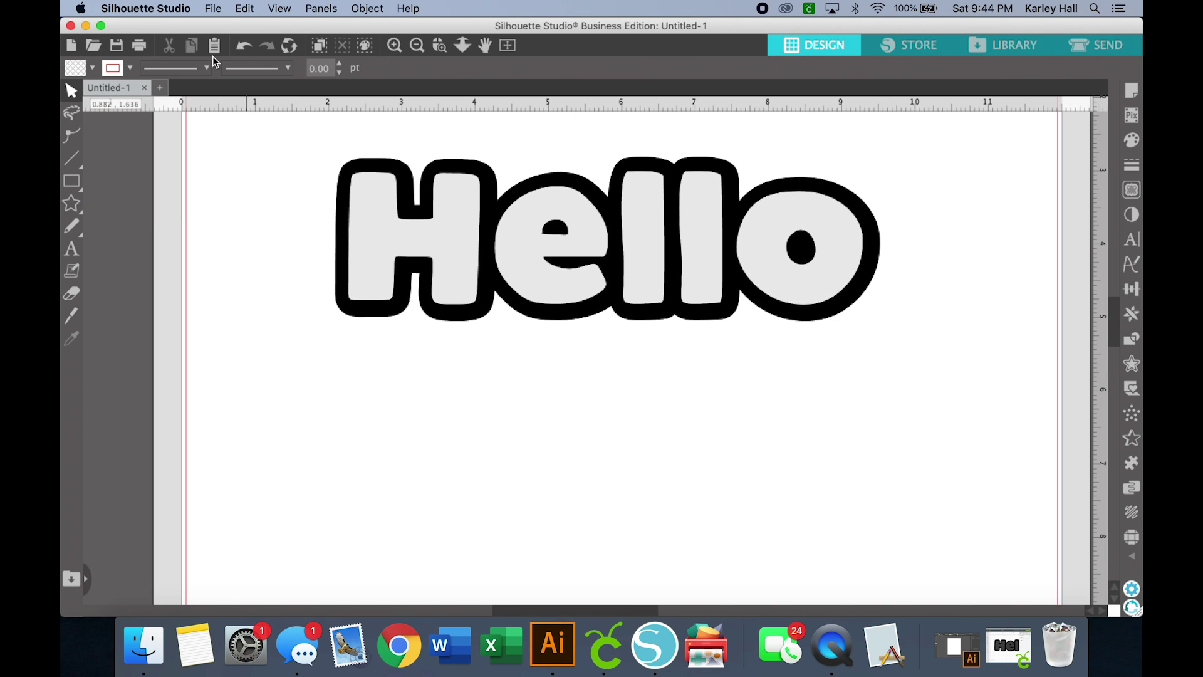
Save the layered design to the Desktop as an SVG file named Hello
{"action": "left_click", "coordinate": [211, 7]}
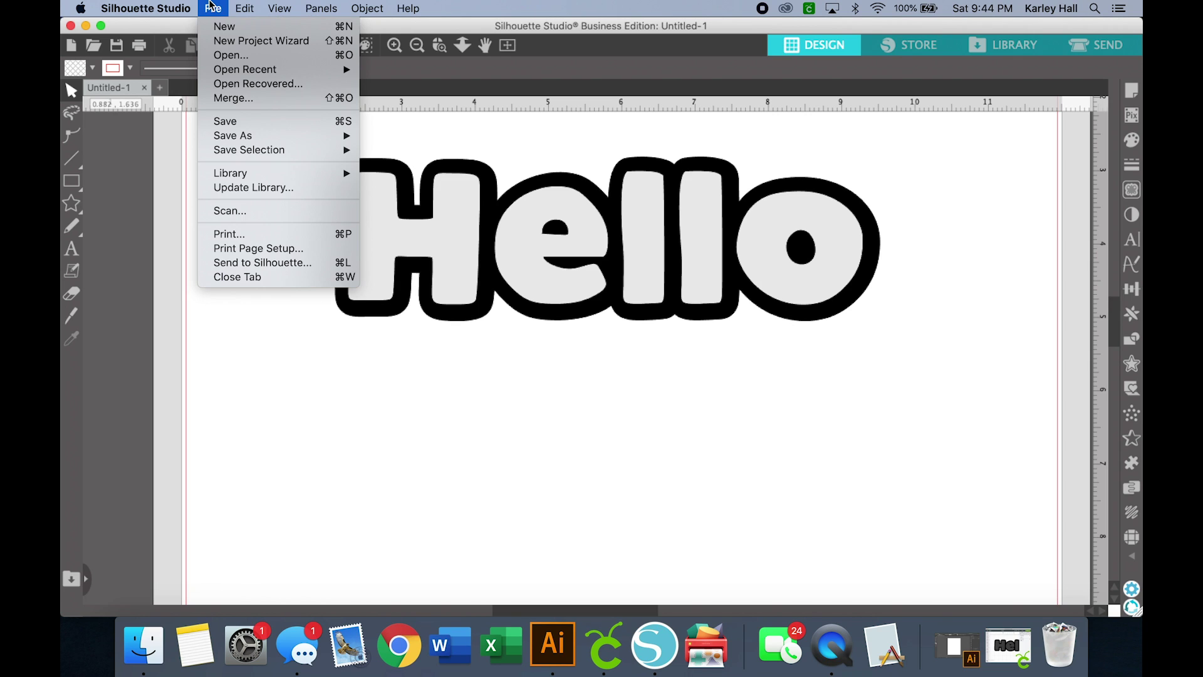
{"action": "mouse_move", "coordinate": [245, 138]}
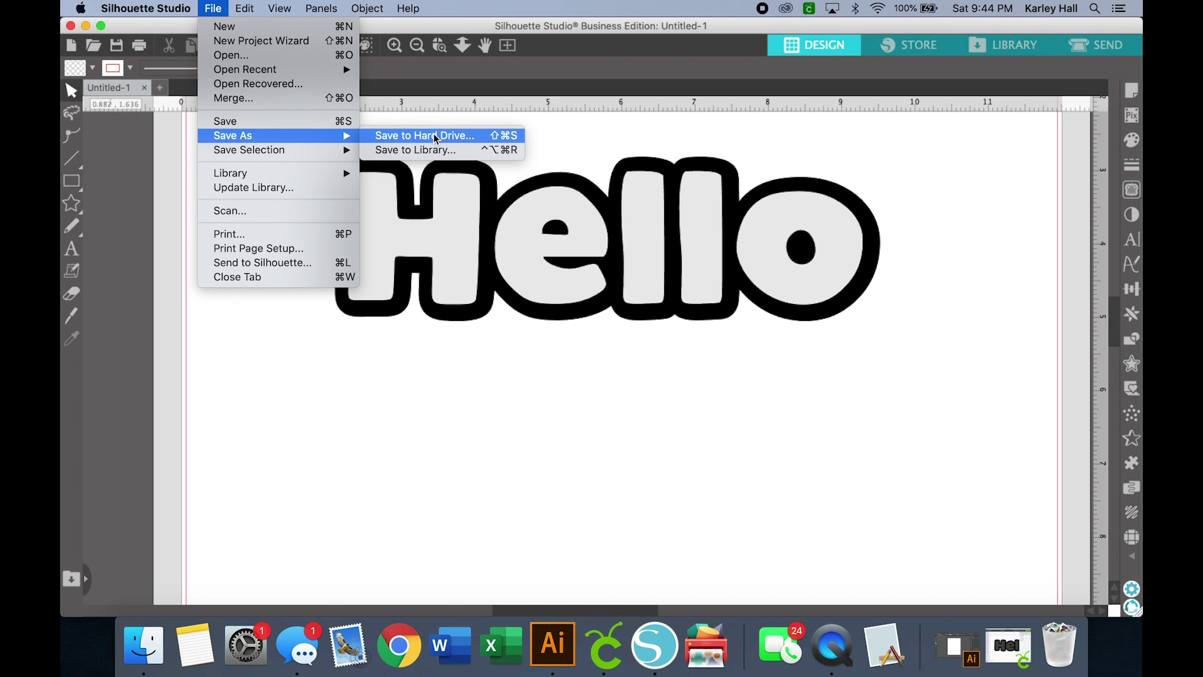
{"action": "left_click", "coordinate": [523, 136]}
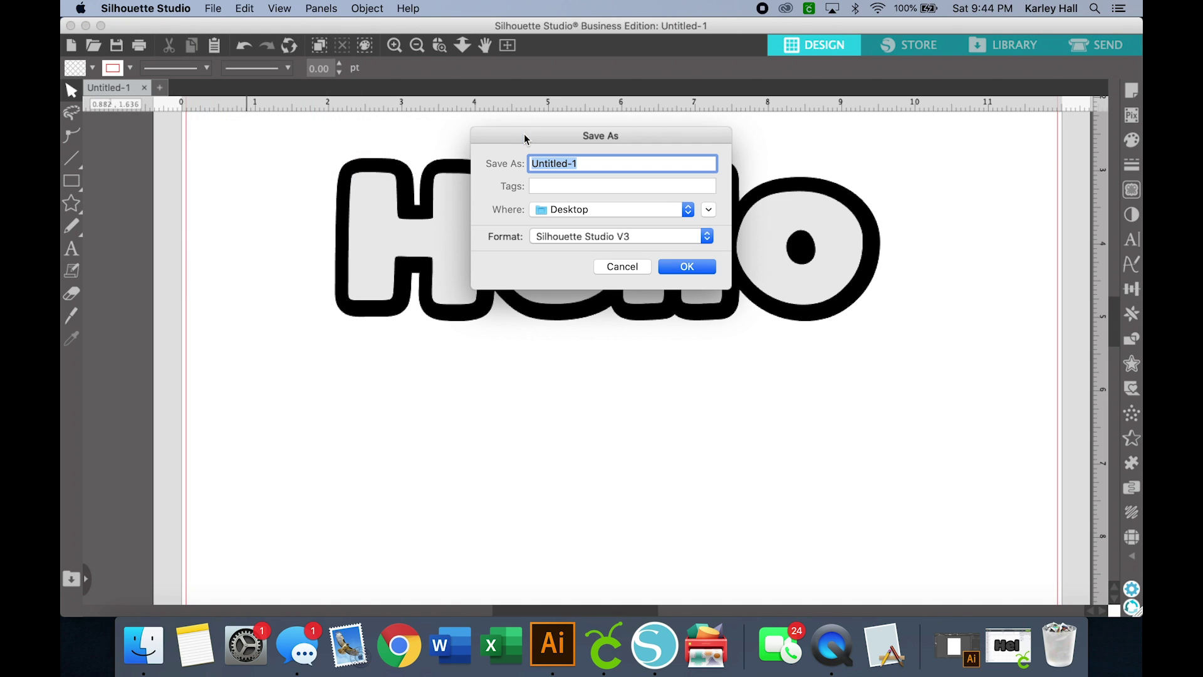
{"action": "left_click", "coordinate": [579, 164]}
{"action": "triple_click", "coordinate": [580, 164]}
{"action": "type", "text": "Hello"}
{"action": "left_click", "coordinate": [595, 241]}
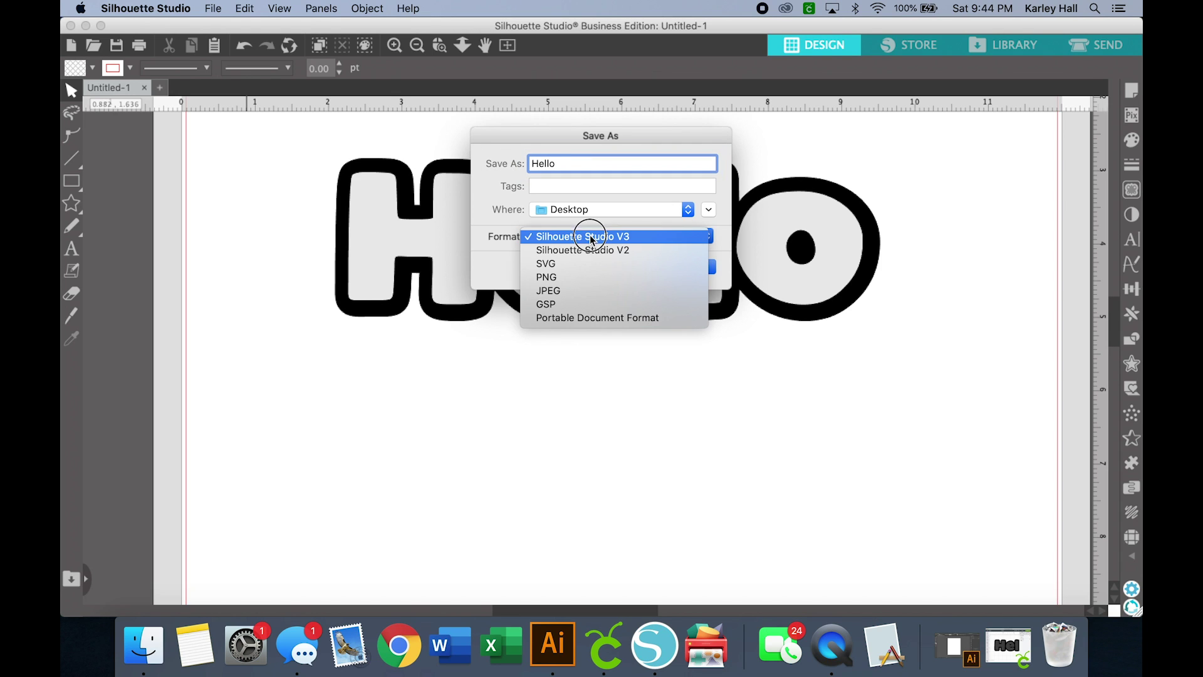
{"action": "left_click", "coordinate": [579, 265]}
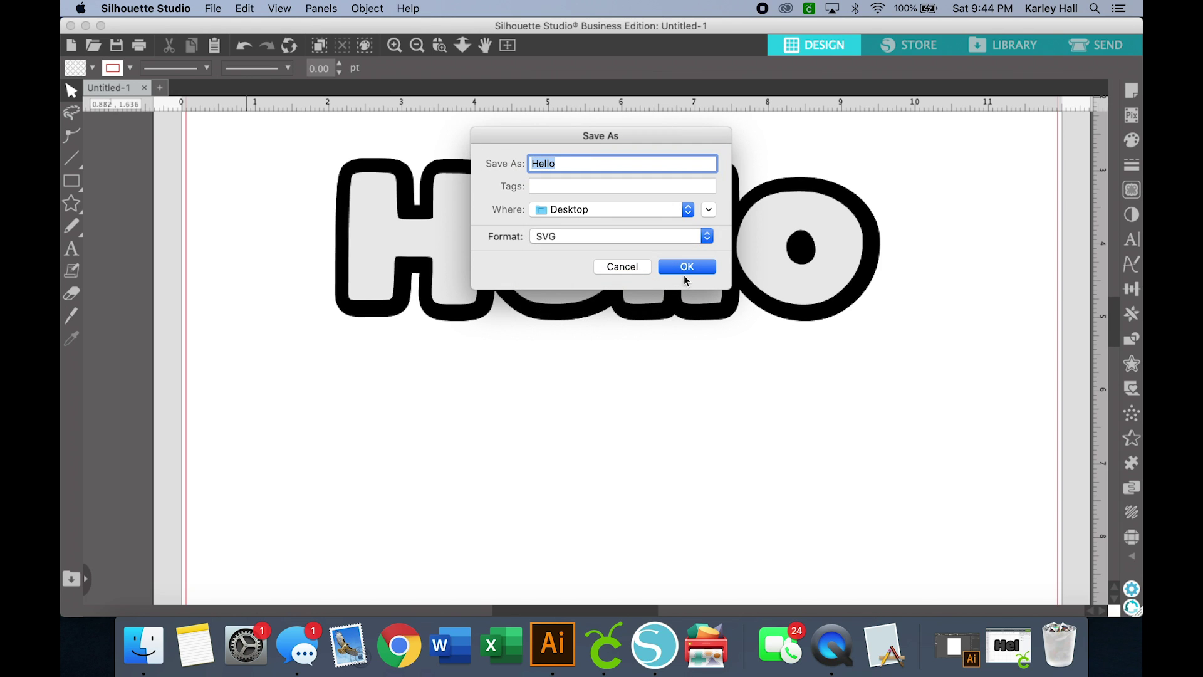
{"action": "left_click", "coordinate": [693, 267]}
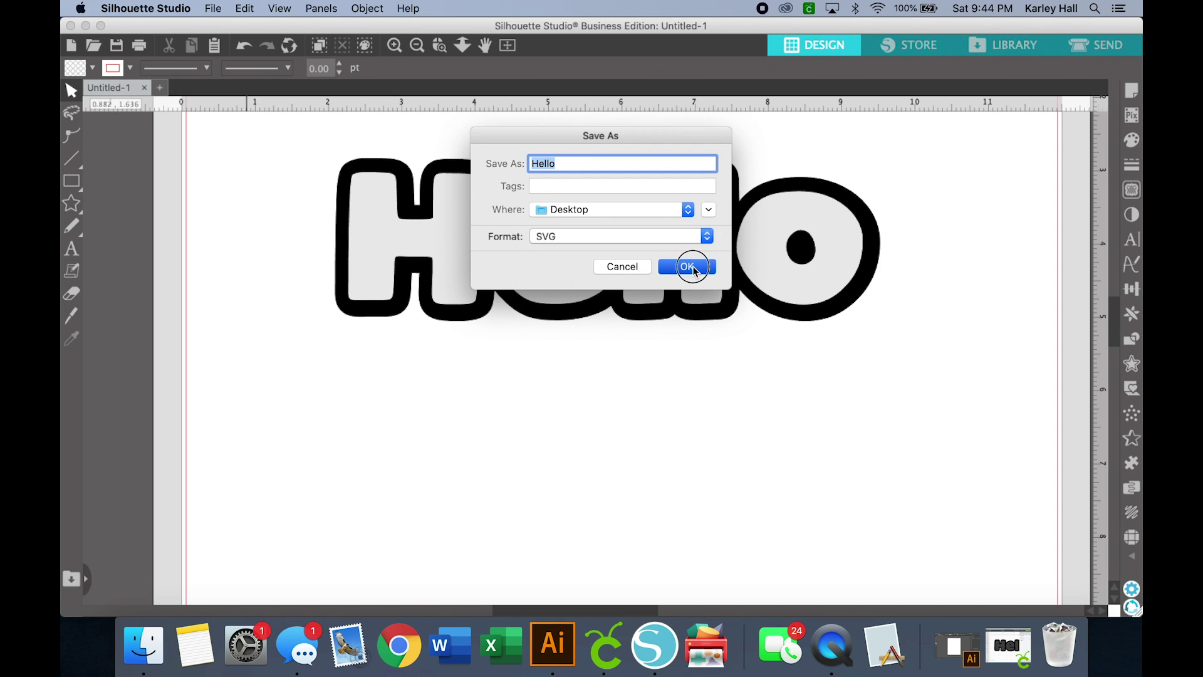
Switch to Cricut Design Space, maximise it and upload Hello.svg from the Desktop as an image
{"action": "left_click", "coordinate": [605, 648]}
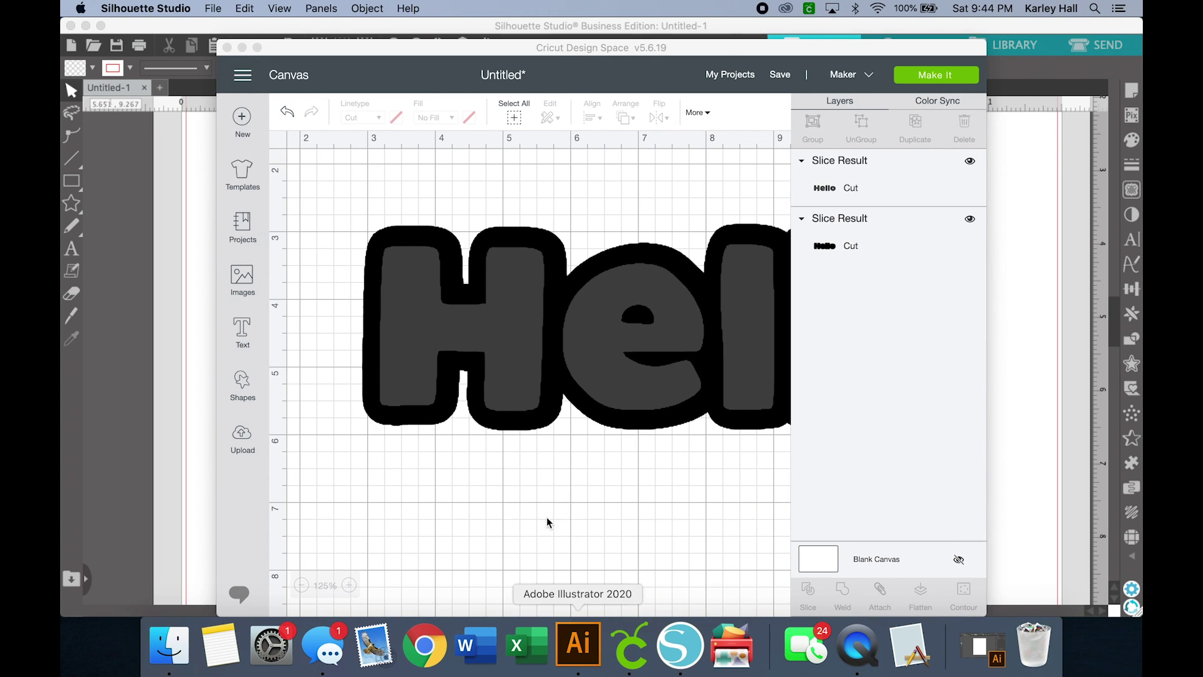
{"action": "left_click", "coordinate": [257, 48]}
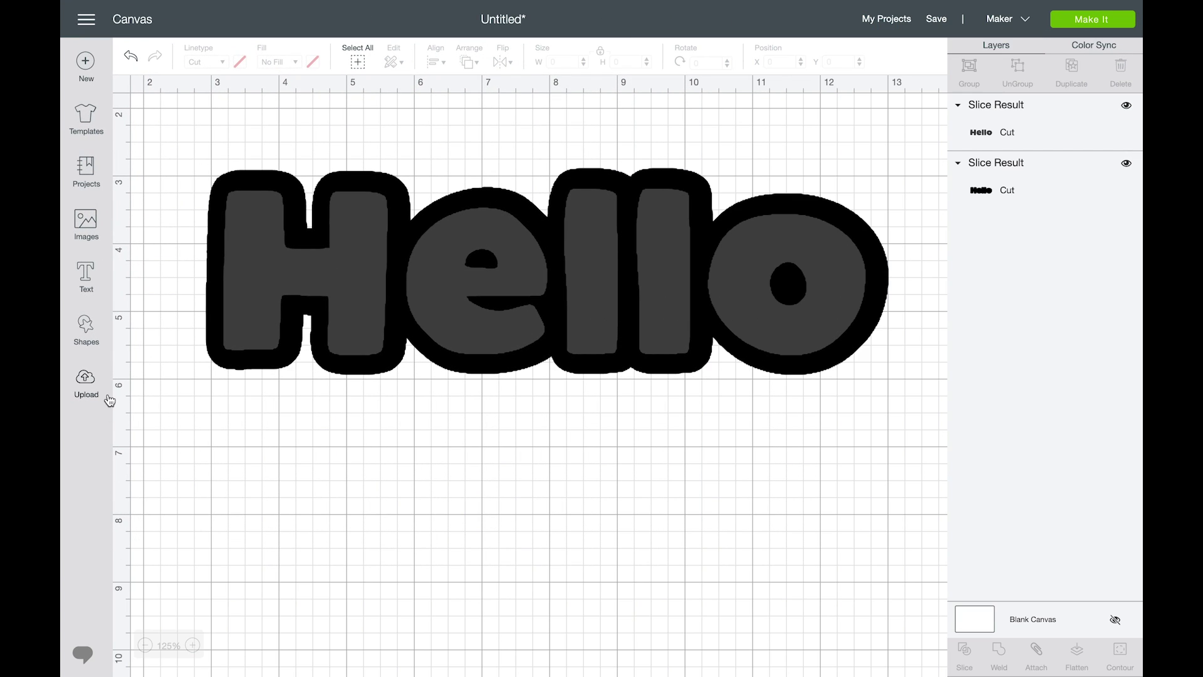
{"action": "left_click", "coordinate": [95, 390]}
{"action": "left_click", "coordinate": [348, 299]}
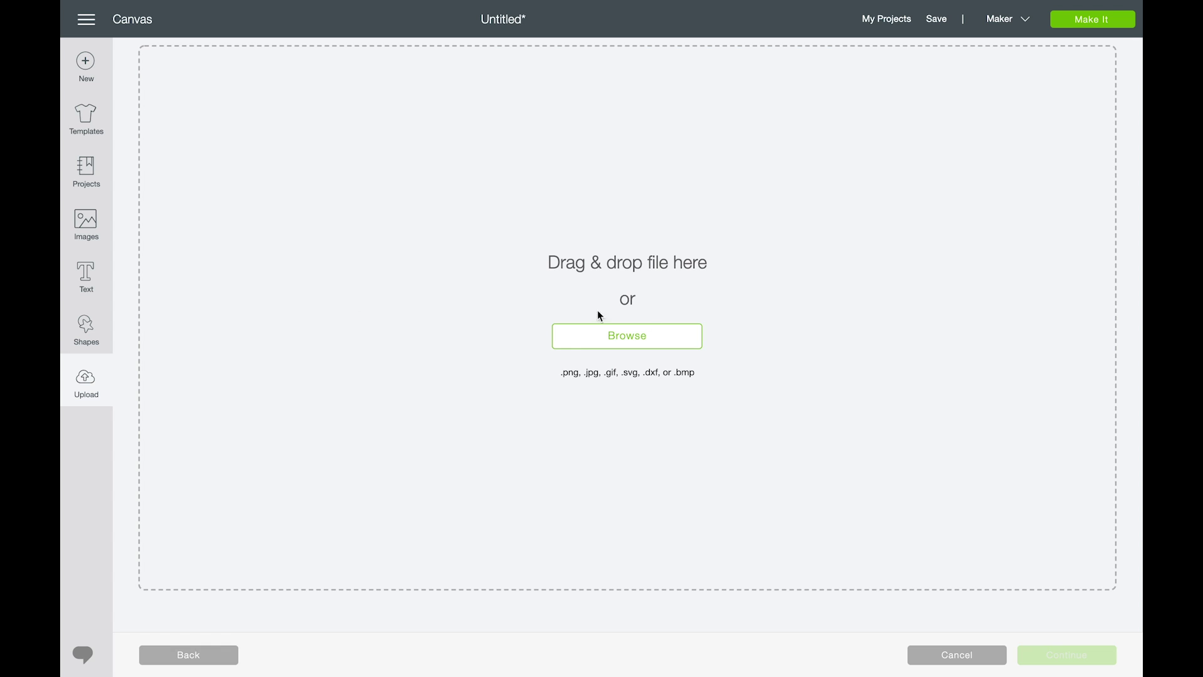
{"action": "left_click", "coordinate": [657, 337]}
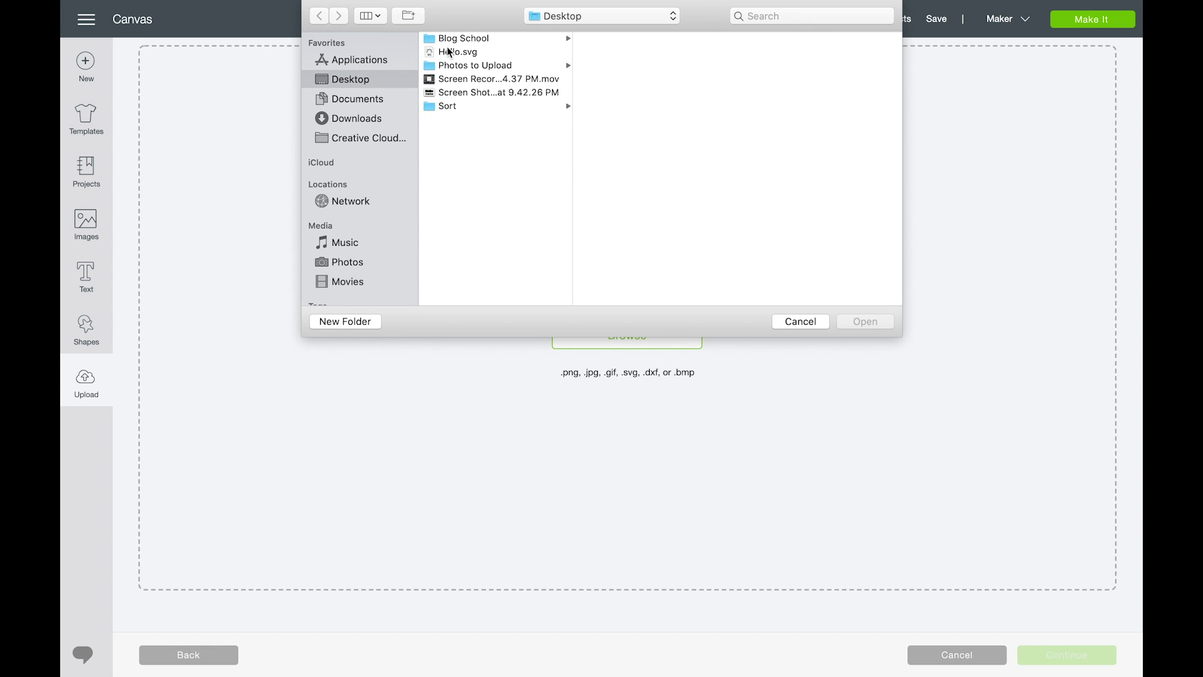
{"action": "left_click", "coordinate": [449, 52]}
{"action": "left_click", "coordinate": [874, 322]}
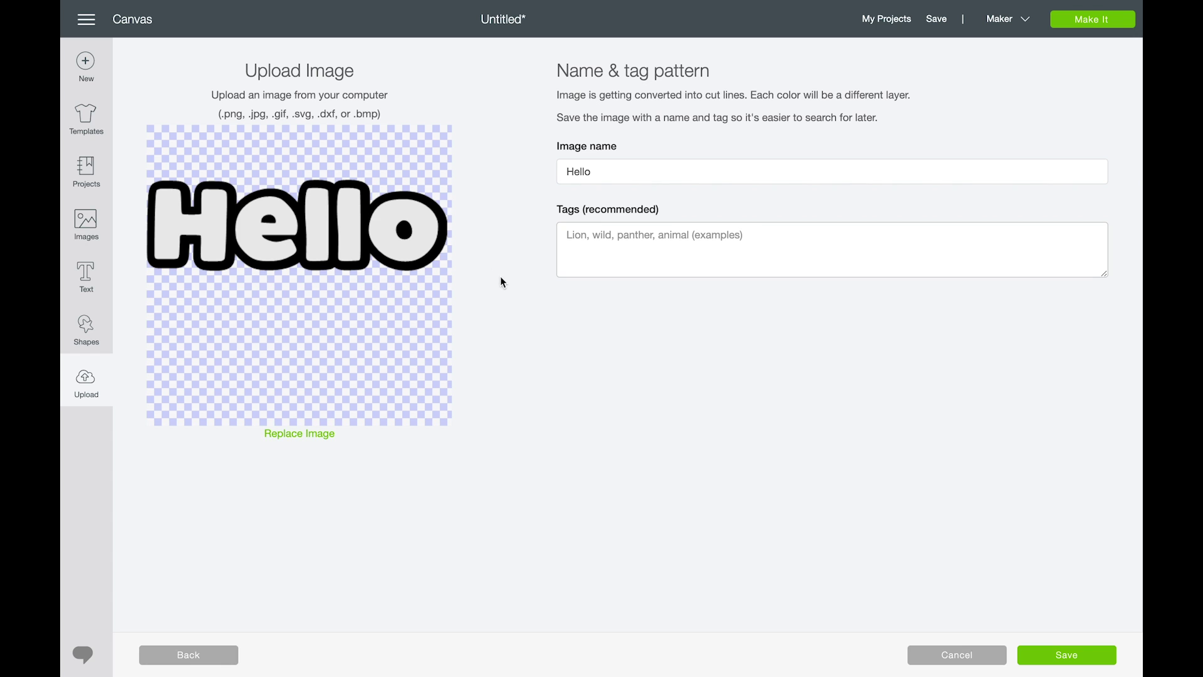
Save the uploaded Hello vector image and insert it from the recent uploads into the canvas
{"action": "left_click", "coordinate": [1068, 661]}
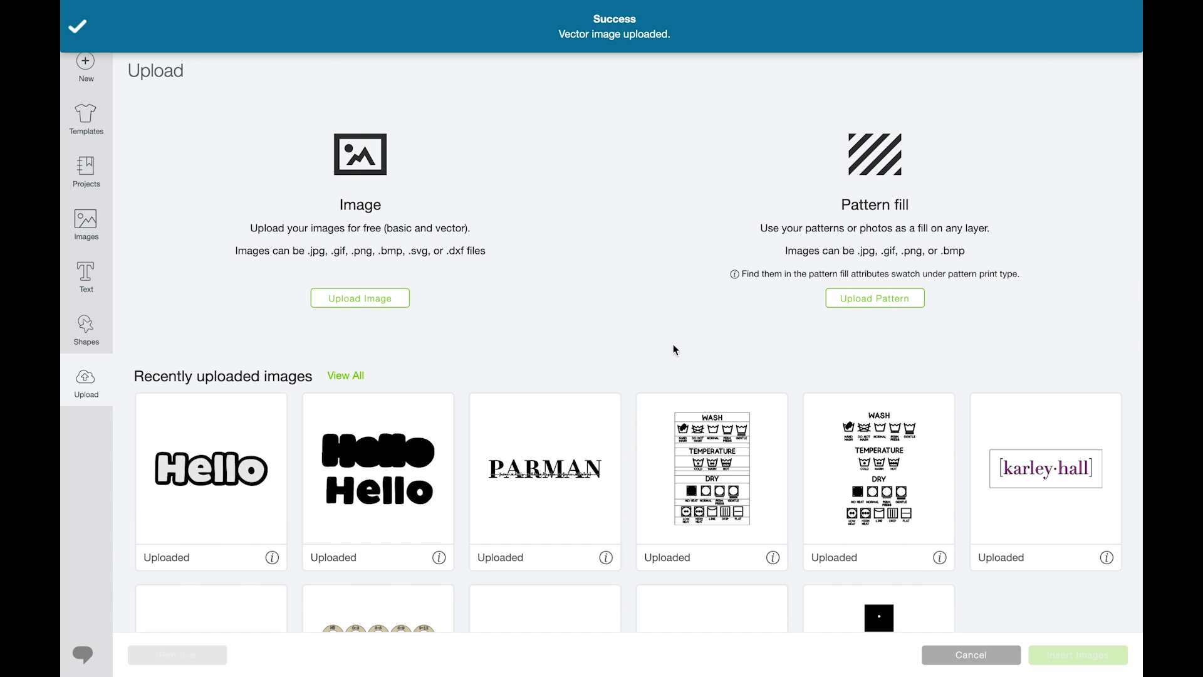
{"action": "left_click", "coordinate": [157, 456]}
{"action": "left_click", "coordinate": [1065, 653]}
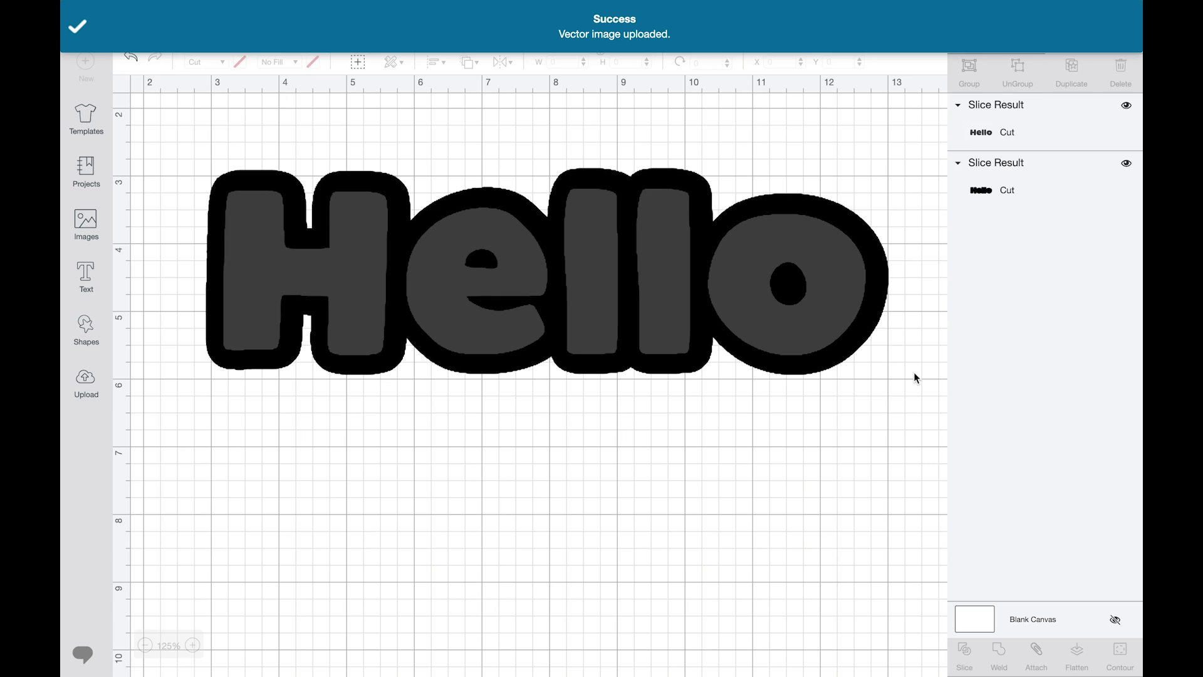
Place the inserted Hello design beneath the dark sliced version and ungroup it into separate layers
{"action": "left_click_drag", "start_coordinate": [494, 348], "coordinate": [847, 506]}
{"action": "left_click_drag", "start_coordinate": [570, 442], "coordinate": [479, 564]}
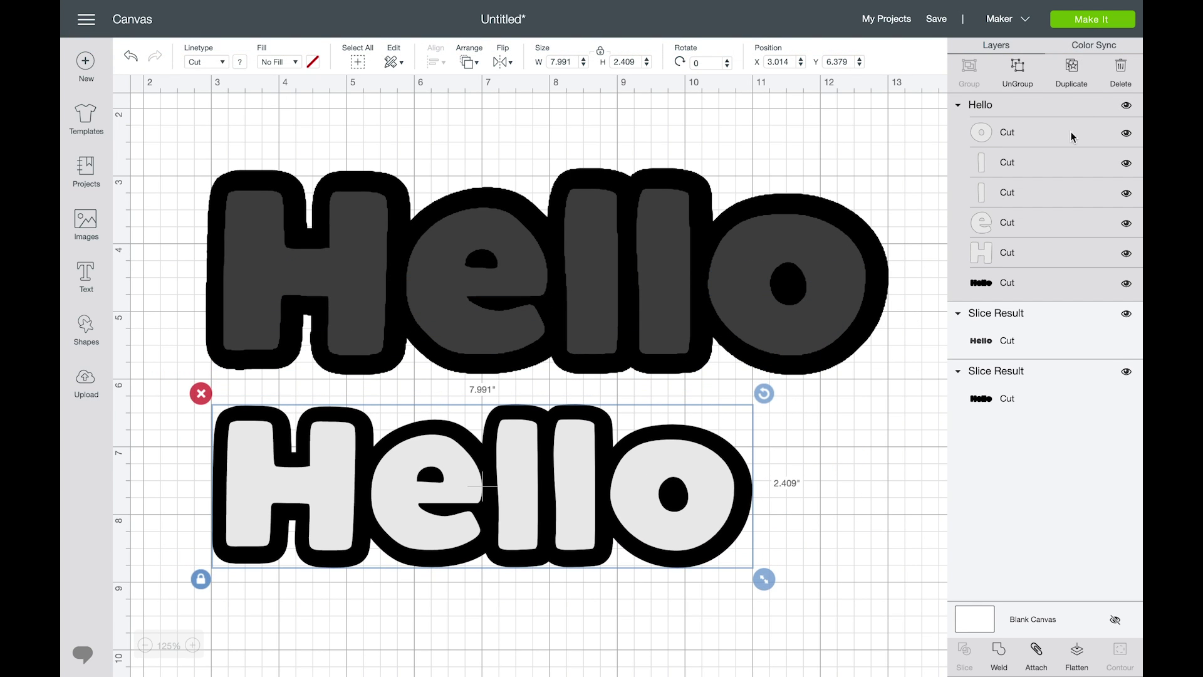
{"action": "left_click", "coordinate": [1018, 66]}
{"action": "left_click", "coordinate": [792, 489]}
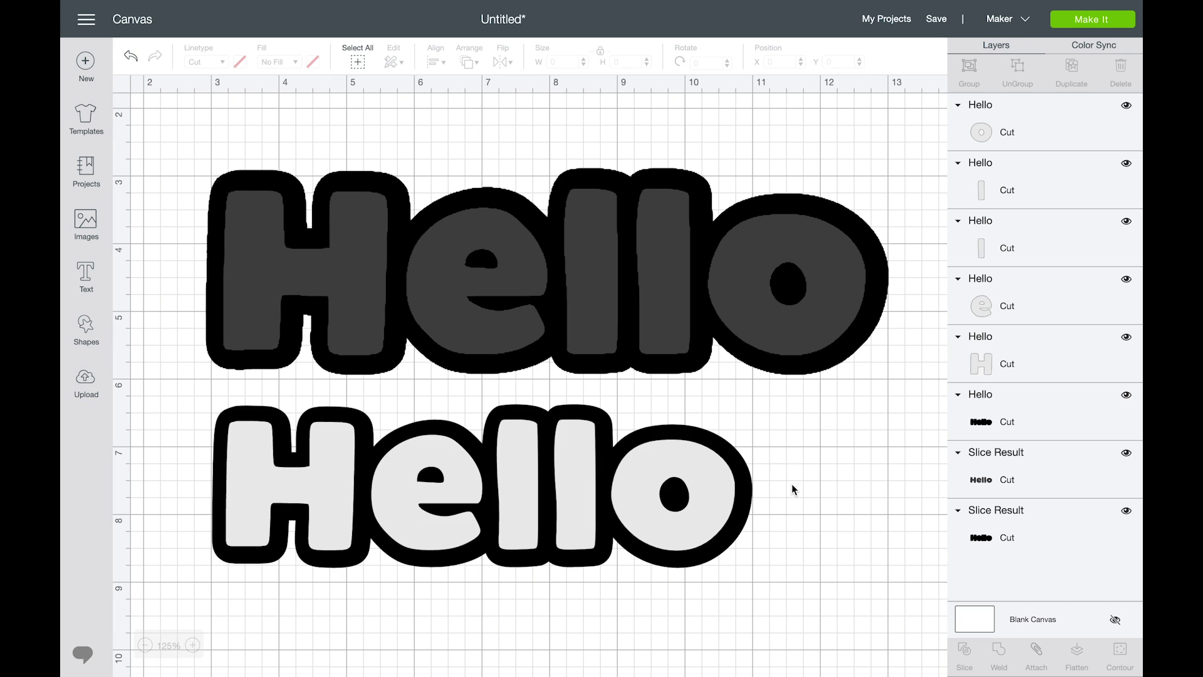
Move the black offset shape out from behind the light grey letters to the empty area below them
{"action": "left_click_drag", "start_coordinate": [668, 441], "coordinate": [754, 464]}
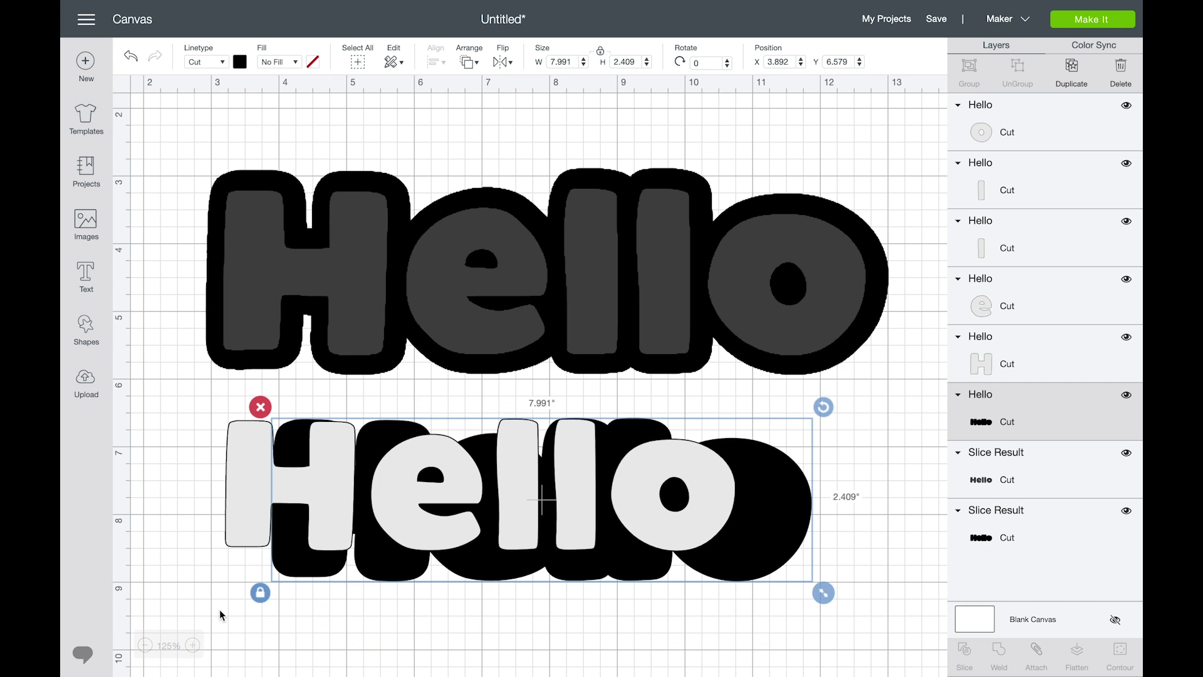
{"action": "scroll", "coordinate": [220, 612], "scroll_direction": "down", "scroll_amount": 2}
{"action": "left_click", "coordinate": [192, 645]}
{"action": "scroll", "coordinate": [357, 451], "scroll_direction": "down", "scroll_amount": 3}
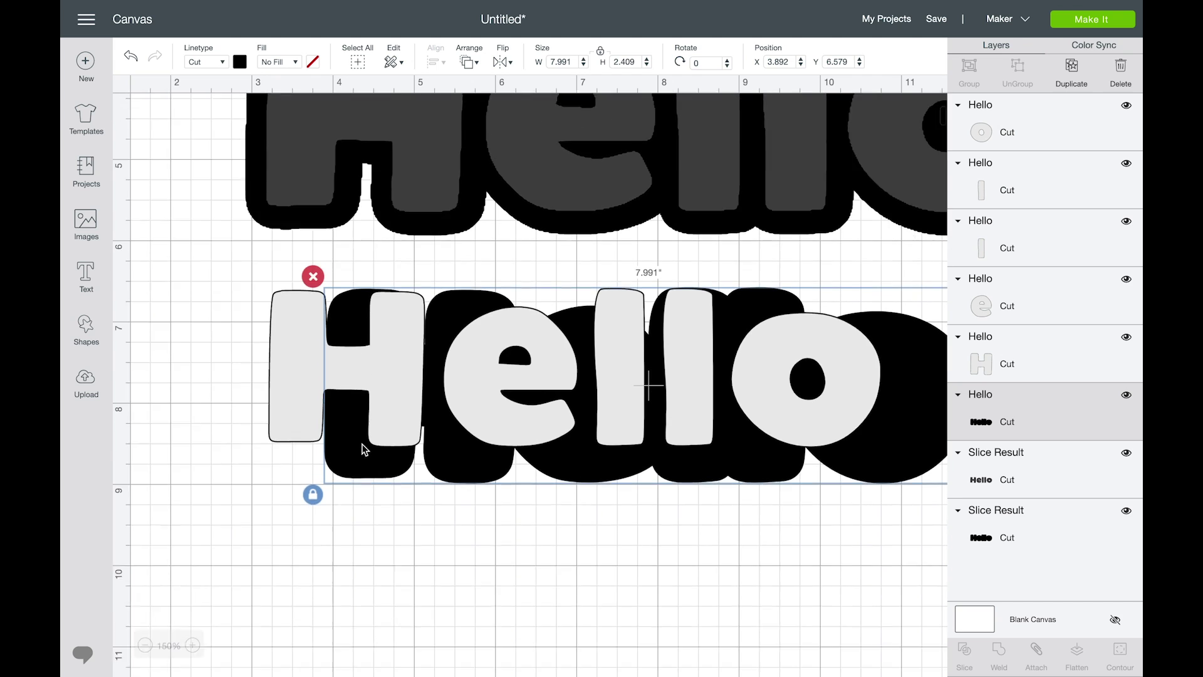
{"action": "left_click_drag", "start_coordinate": [439, 338], "coordinate": [367, 546]}
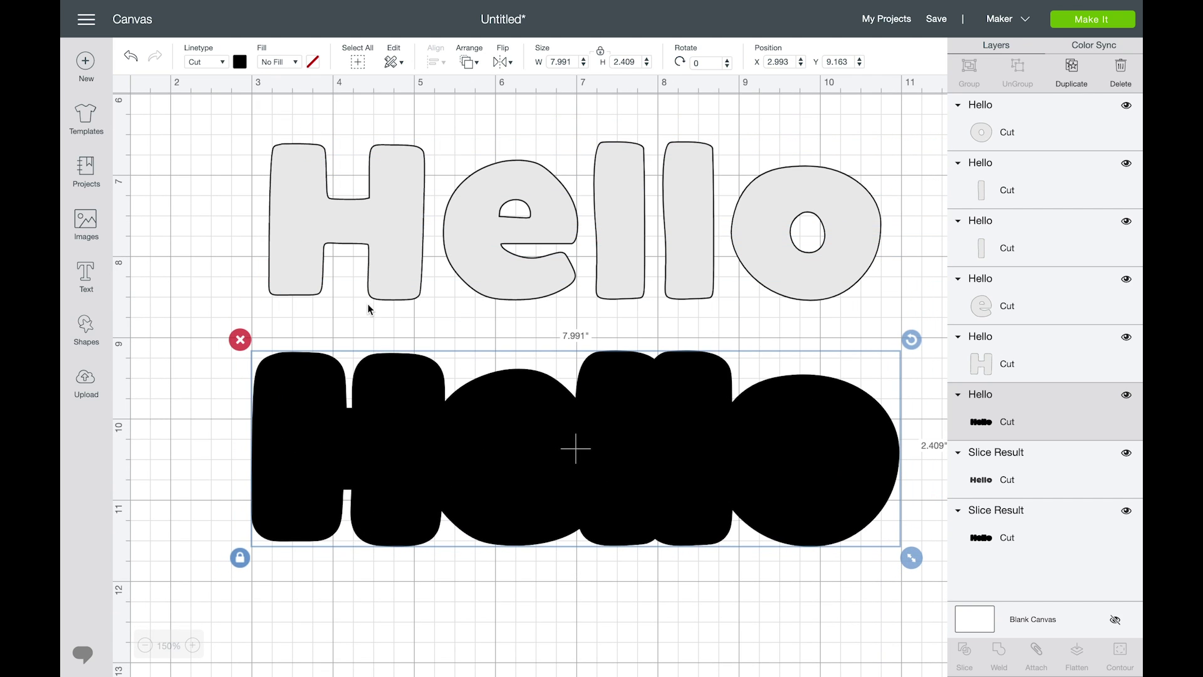
Change the material colour of the letter H to red and of the letter e to light pink
{"action": "left_click", "coordinate": [372, 244]}
{"action": "left_click", "coordinate": [242, 62]}
{"action": "left_click", "coordinate": [262, 162]}
{"action": "left_click", "coordinate": [495, 222]}
{"action": "left_click", "coordinate": [240, 62]}
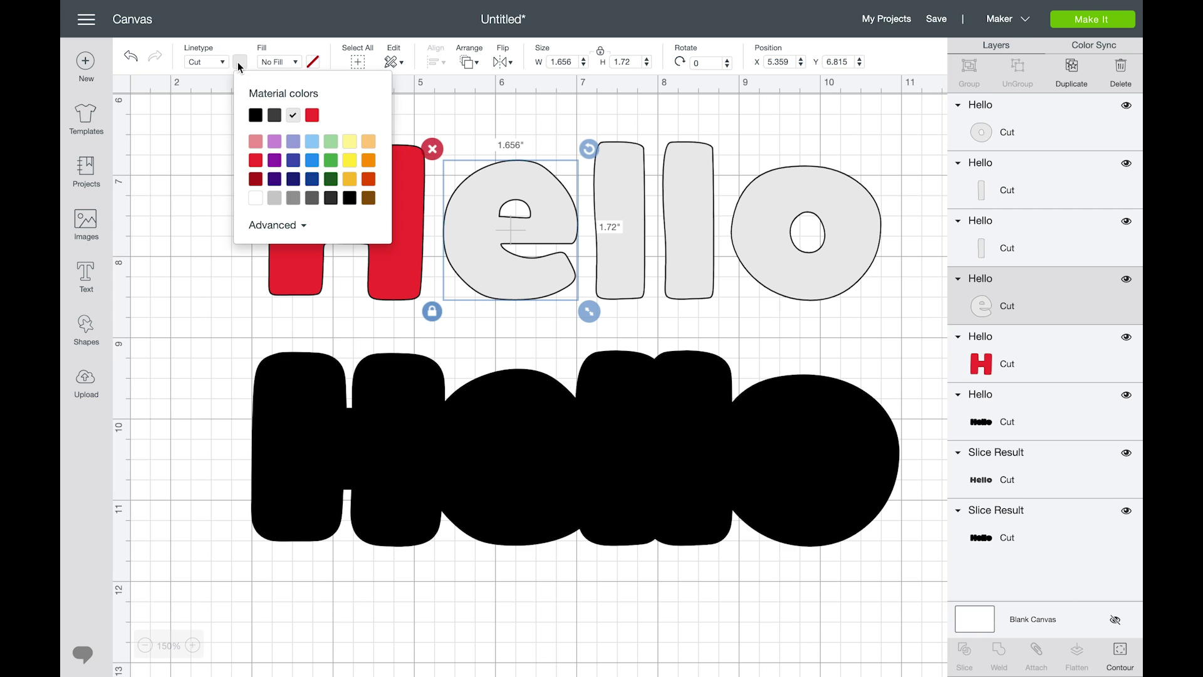
{"action": "left_click", "coordinate": [261, 144]}
Change the material colour of the first l to light yellow and of the second l to light green
{"action": "left_click", "coordinate": [619, 187]}
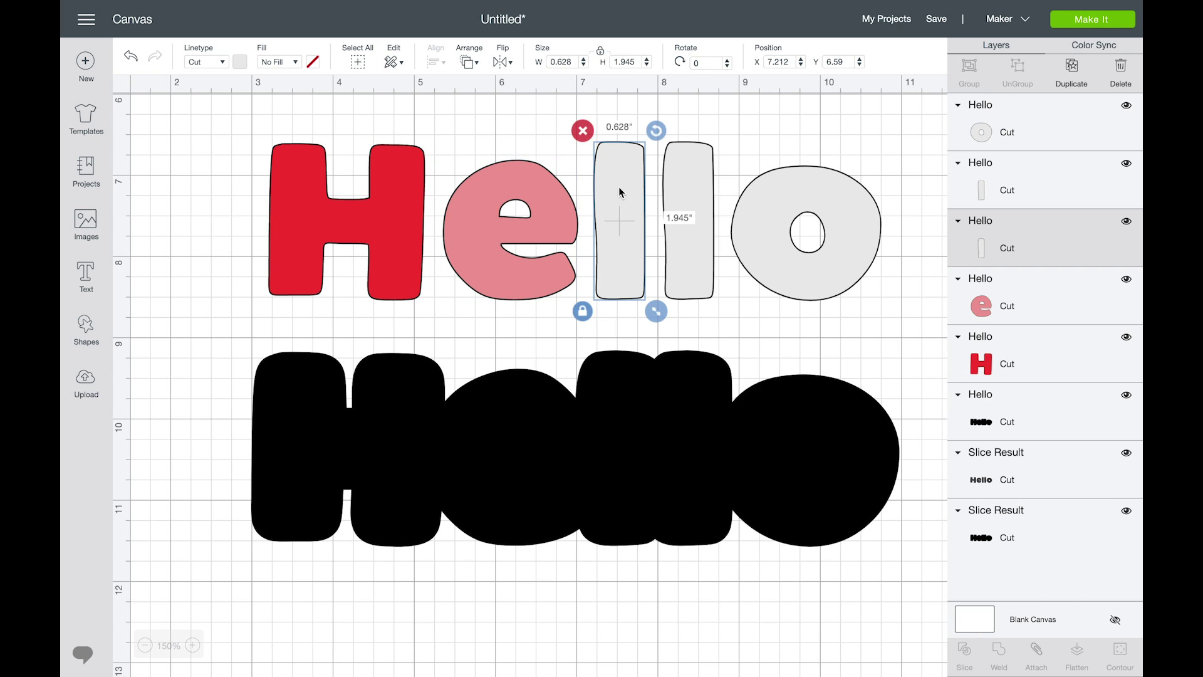
{"action": "left_click", "coordinate": [240, 63]}
{"action": "left_click", "coordinate": [348, 141]}
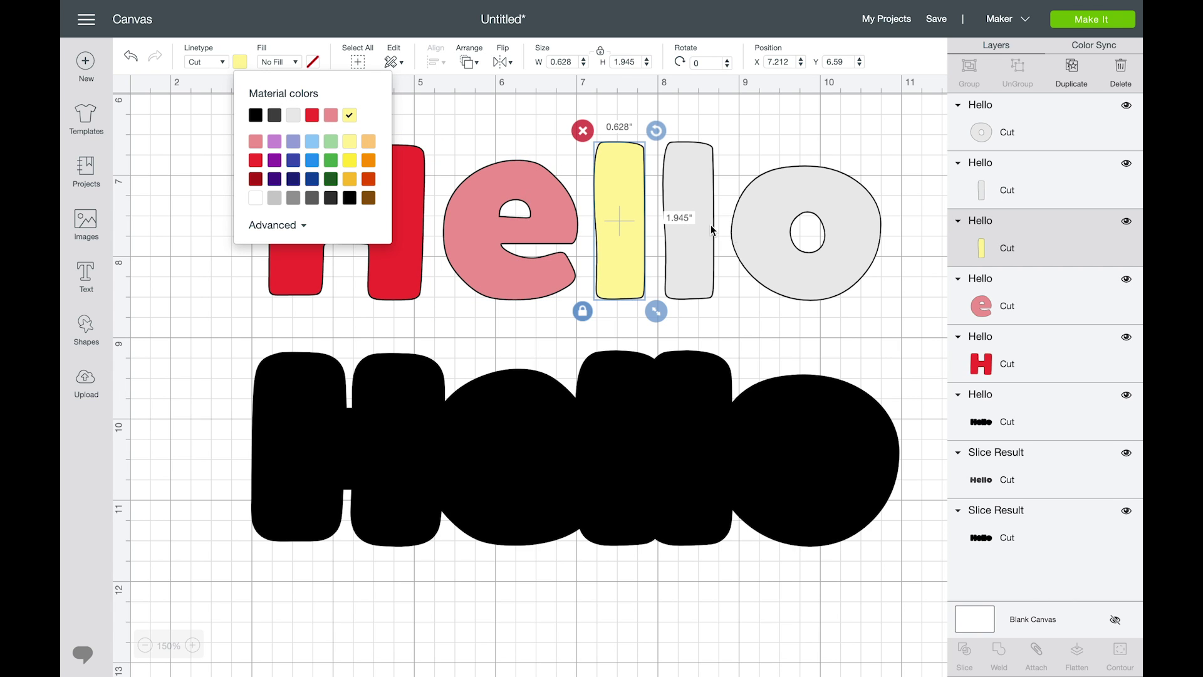
{"action": "left_click", "coordinate": [674, 227]}
{"action": "left_click", "coordinate": [241, 63]}
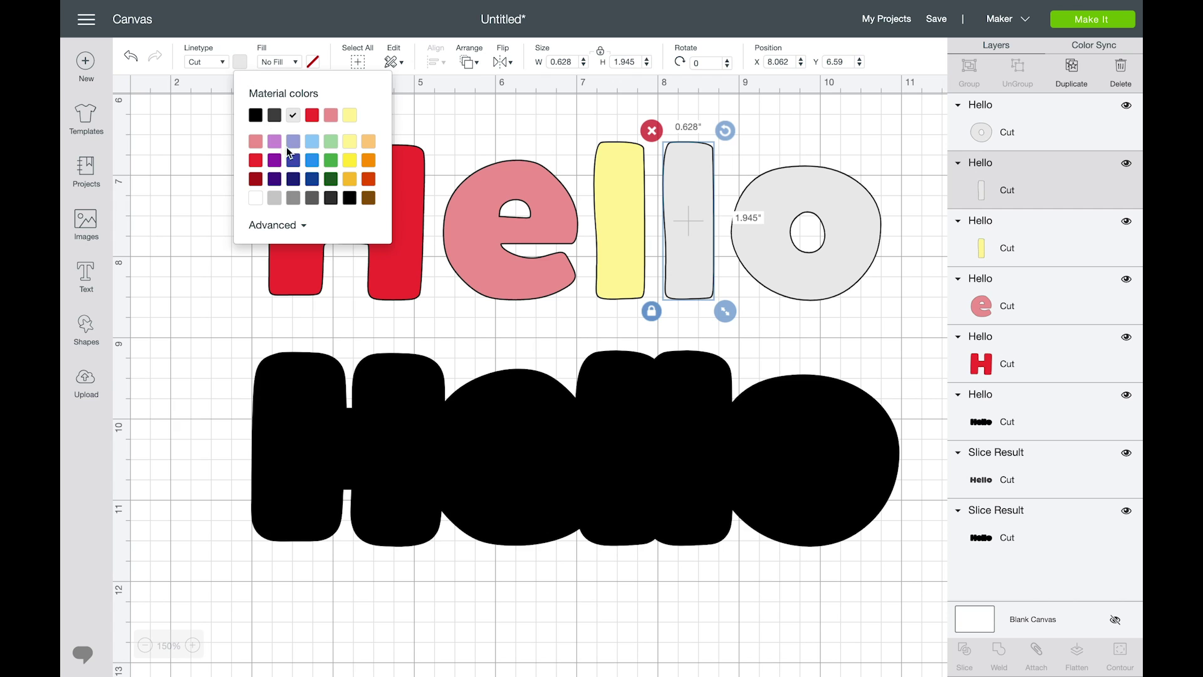
{"action": "left_click", "coordinate": [368, 115]}
Change the material colour of the letter o to light blue
{"action": "key", "text": "Tab"}
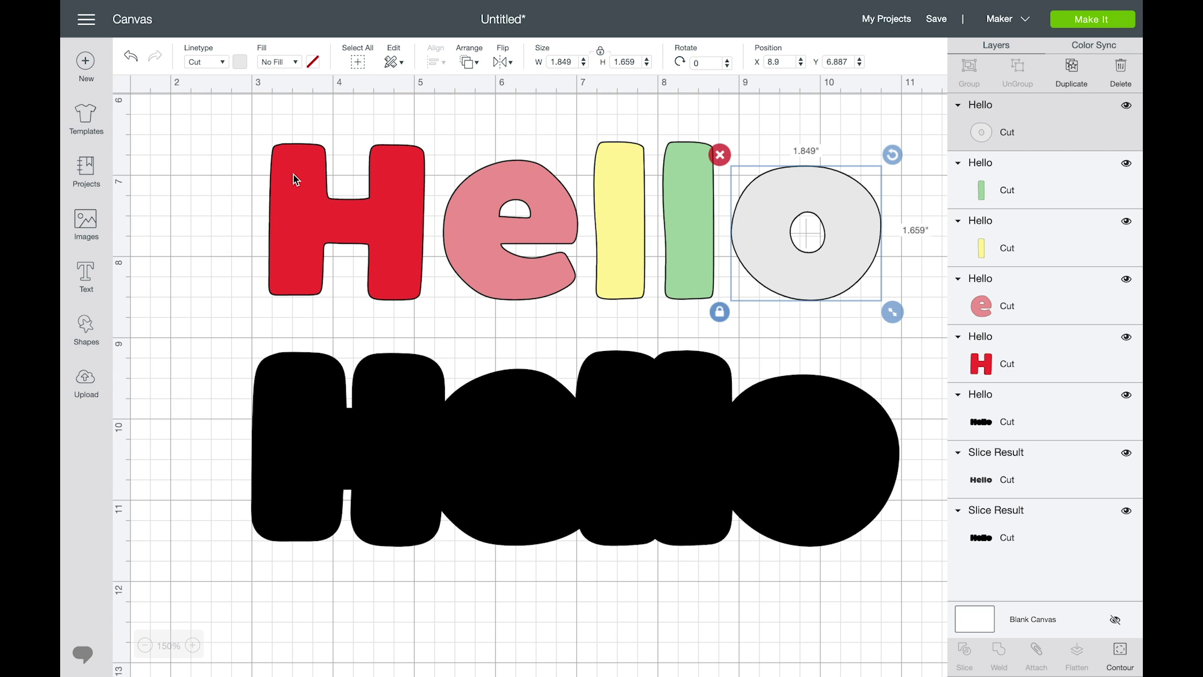
{"action": "left_click", "coordinate": [240, 63]}
{"action": "left_click", "coordinate": [312, 143]}
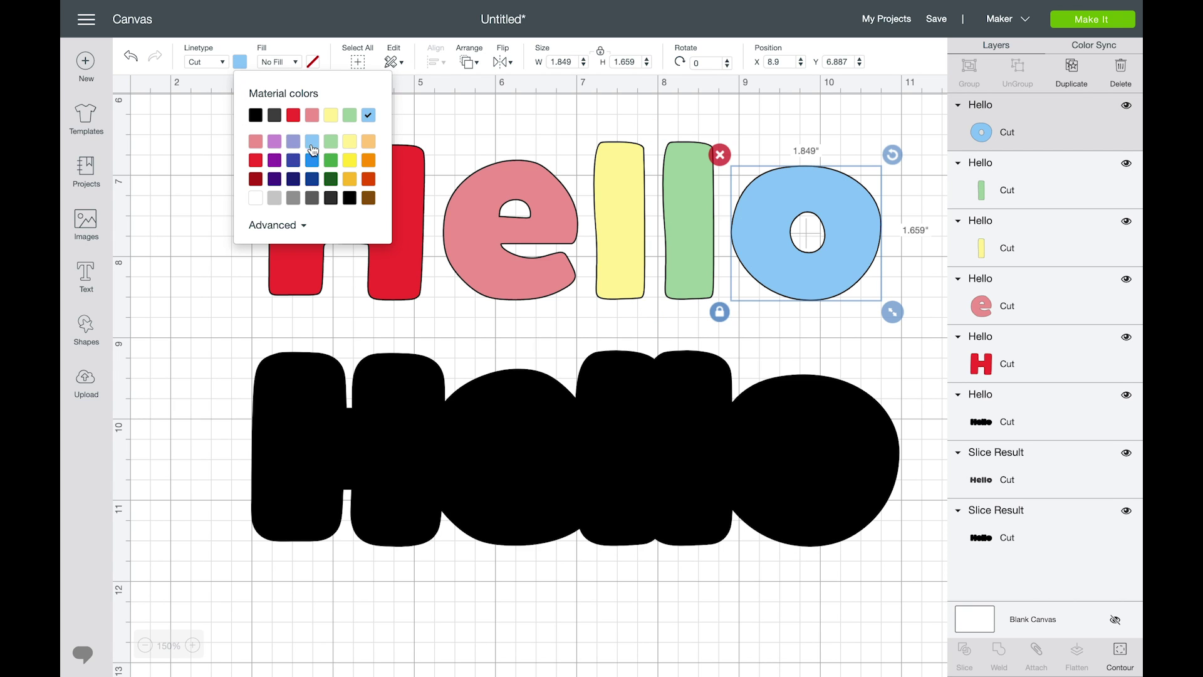
Change the material colour of the black offset shape below the letters to light grey, keeping the shape on the canvas
{"action": "left_click", "coordinate": [245, 365]}
{"action": "left_click", "coordinate": [351, 450]}
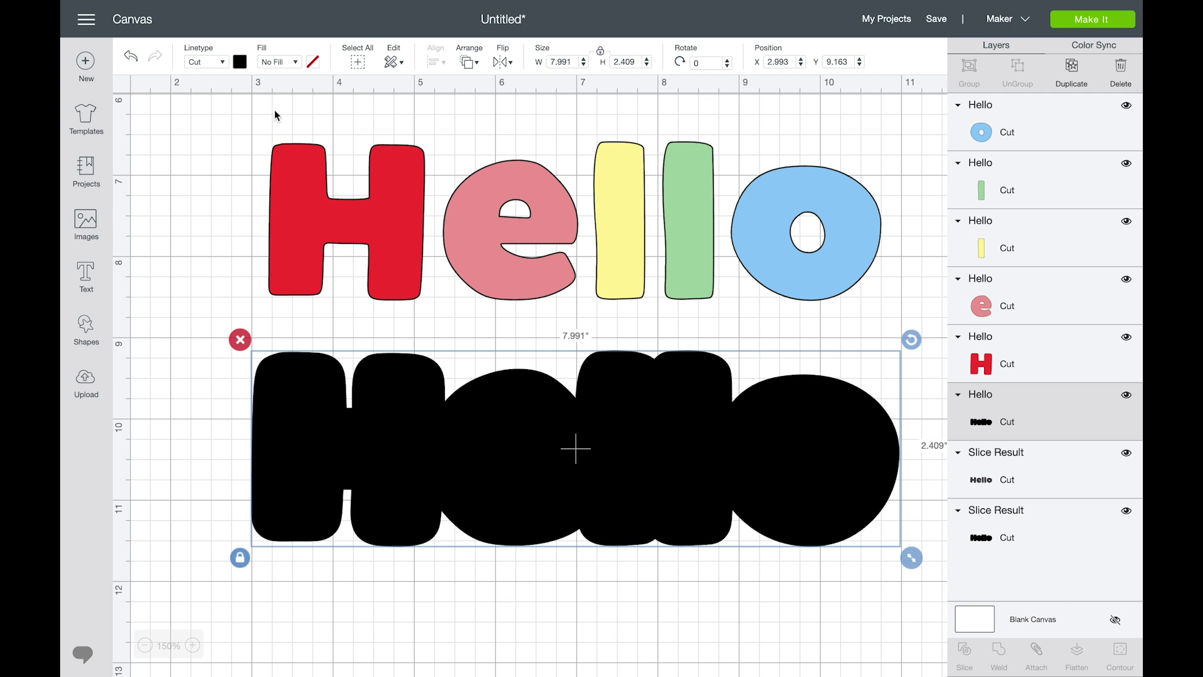
{"action": "left_click", "coordinate": [241, 62]}
{"action": "left_click", "coordinate": [243, 341]}
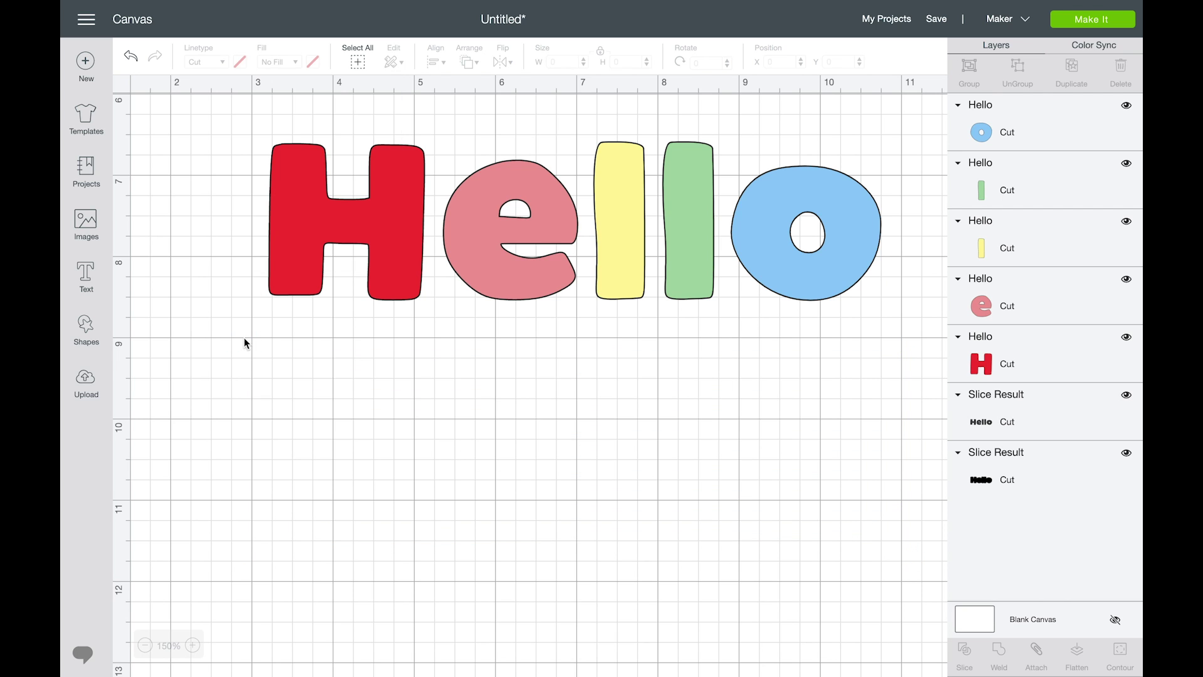
{"action": "key", "text": "ctrl+z"}
Move the coloured letters onto the grey offset shape and group all six Hello layers
{"action": "left_click_drag", "start_coordinate": [243, 225], "coordinate": [857, 442]}
{"action": "left_click", "coordinate": [209, 288]}
{"action": "left_click_drag", "start_coordinate": [209, 288], "coordinate": [880, 585]}
{"action": "left_click", "coordinate": [969, 73]}
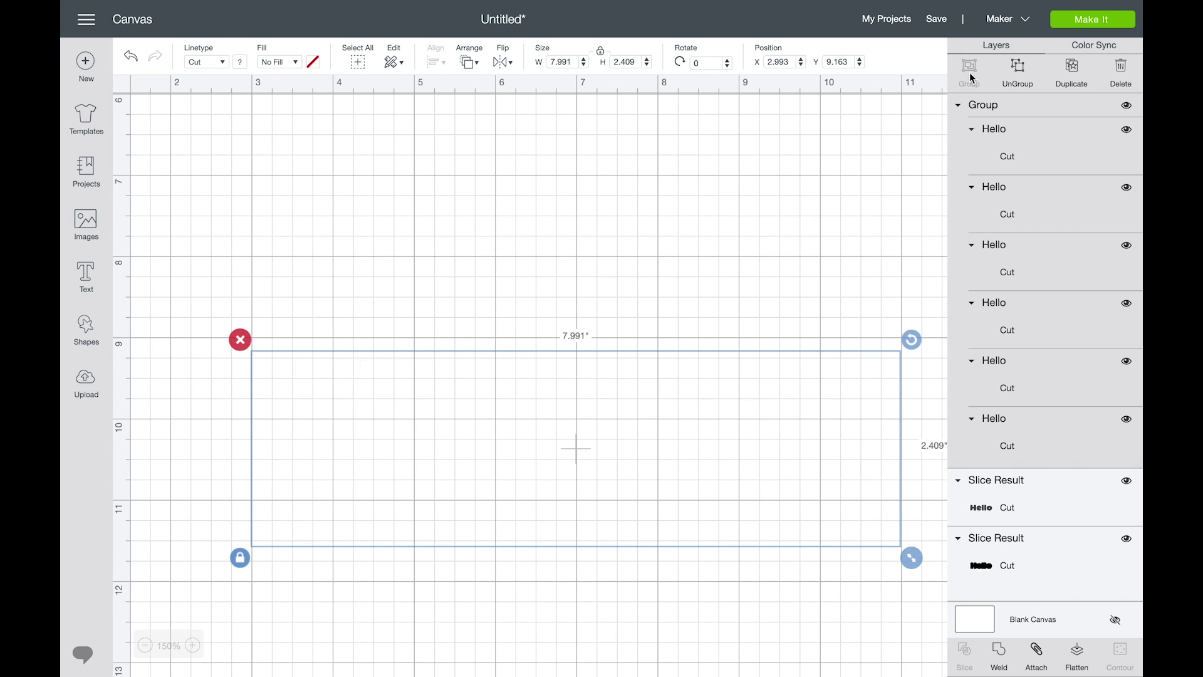
Move the grouped coloured Hello up to sit directly beneath the dark sliced Hello
{"action": "left_click_drag", "start_coordinate": [701, 457], "coordinate": [618, 228]}
{"action": "scroll", "coordinate": [614, 221], "scroll_direction": "up", "scroll_amount": 3}
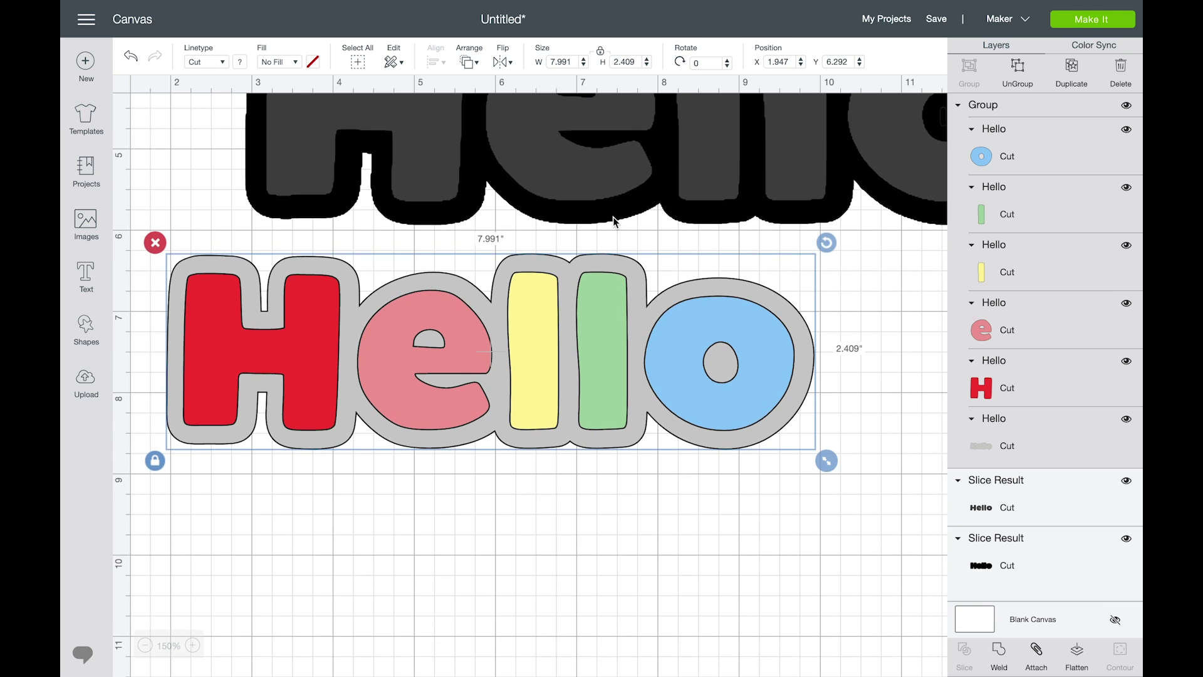
{"action": "scroll", "coordinate": [614, 221], "scroll_direction": "up", "scroll_amount": 3}
{"action": "left_click_drag", "start_coordinate": [406, 386], "coordinate": [478, 390]}
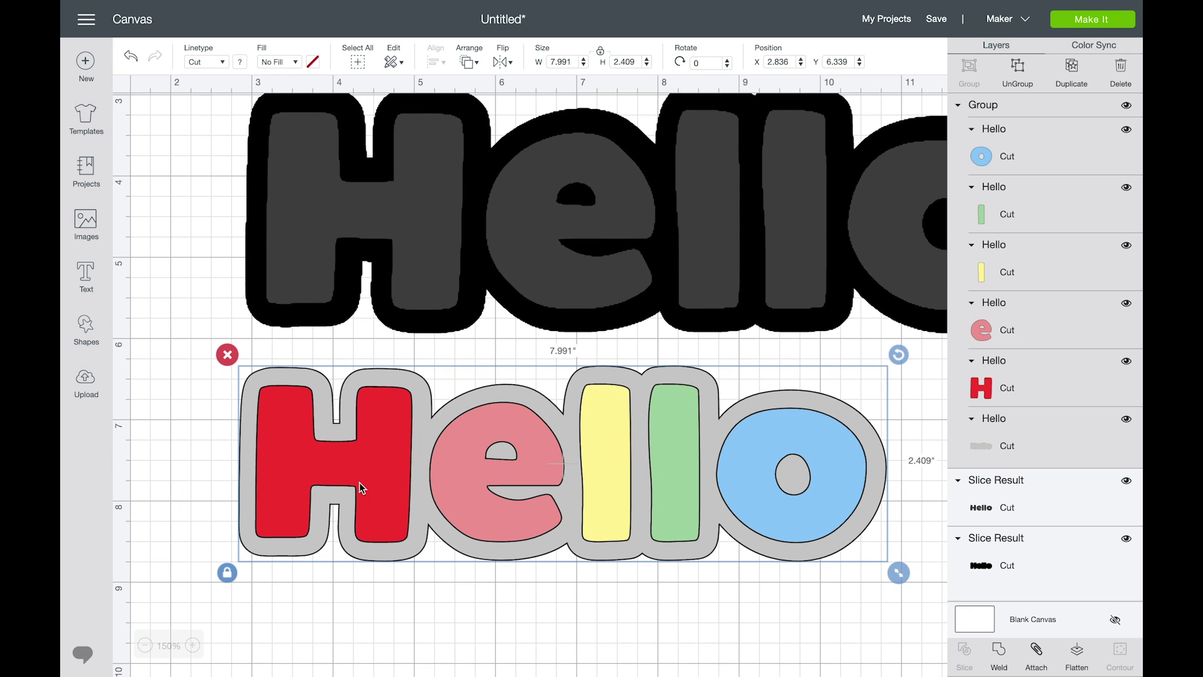
Shift both Hello designs towards the canvas's left edge and enlarge the coloured group to about 10.28 by 3.1 inches
{"action": "left_click", "coordinate": [145, 645]}
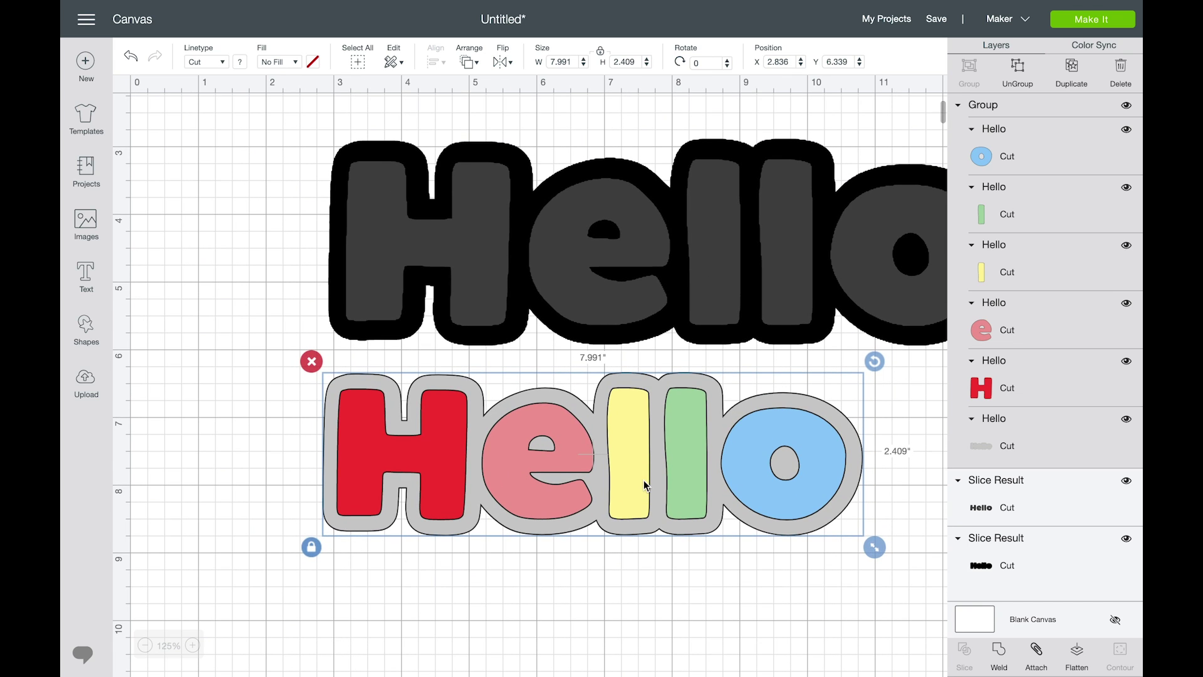
{"action": "left_click_drag", "start_coordinate": [317, 134], "coordinate": [517, 382]}
{"action": "left_click_drag", "start_coordinate": [422, 234], "coordinate": [247, 200]}
{"action": "left_click", "coordinate": [585, 524]}
{"action": "left_click", "coordinate": [612, 478]}
{"action": "left_click", "coordinate": [714, 511]}
{"action": "left_click", "coordinate": [466, 455]}
{"action": "left_click_drag", "start_coordinate": [704, 508], "coordinate": [862, 553]}
Zoom in to 200% and compare the edge quality of the sliced screenshot Hello with the coloured SVG Hello
{"action": "left_click", "coordinate": [193, 645]}
{"action": "left_click", "coordinate": [193, 646]}
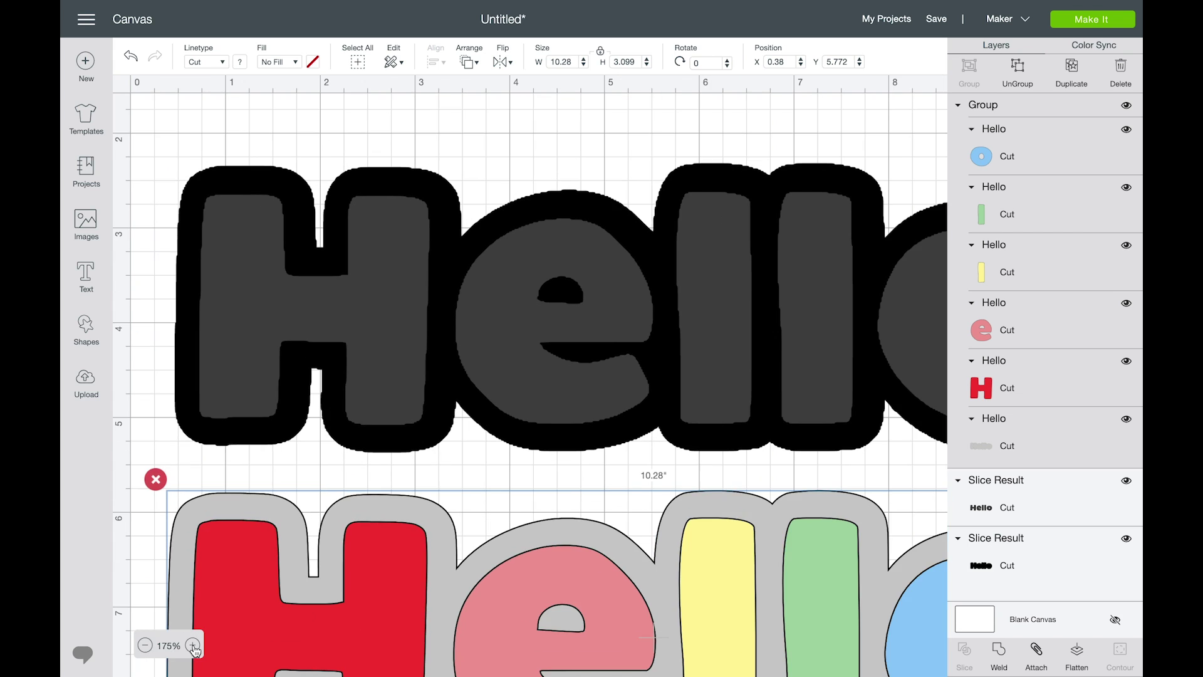
{"action": "scroll", "coordinate": [382, 326], "scroll_direction": "up", "scroll_amount": 1}
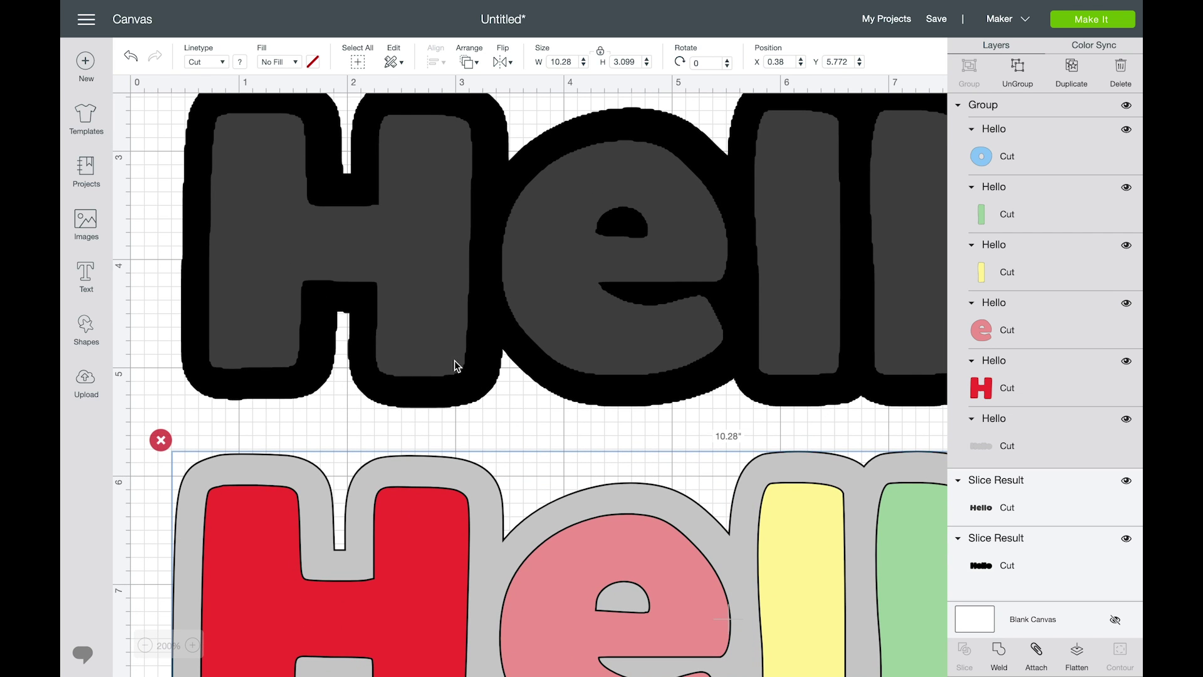
{"action": "scroll", "coordinate": [449, 345], "scroll_direction": "down", "scroll_amount": 3}
{"action": "scroll", "coordinate": [449, 344], "scroll_direction": "up", "scroll_amount": 3}
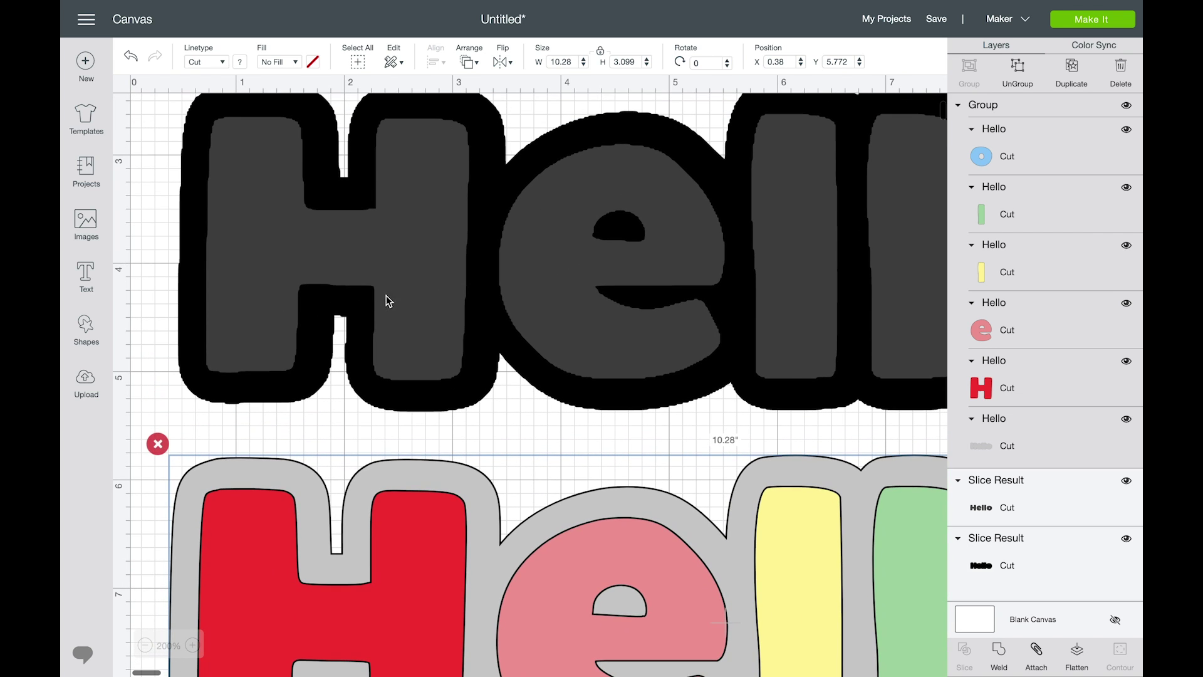
{"action": "scroll", "coordinate": [514, 254], "scroll_direction": "down", "scroll_amount": 3}
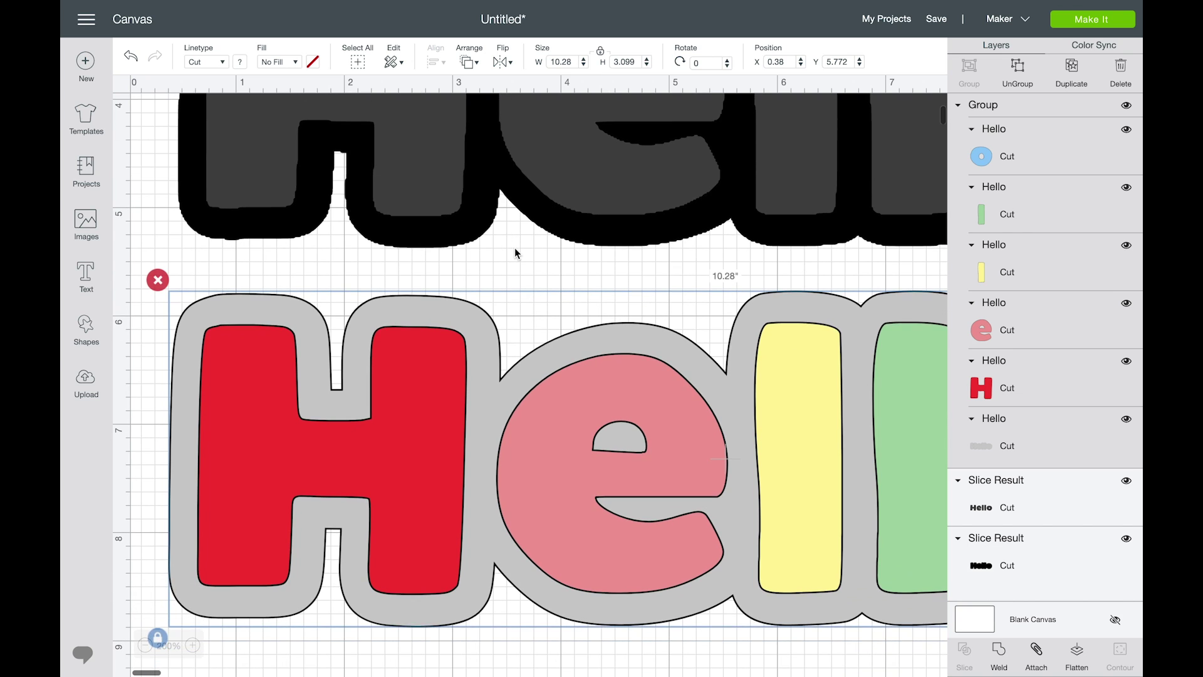
{"action": "scroll", "coordinate": [515, 253], "scroll_direction": "down", "scroll_amount": 2}
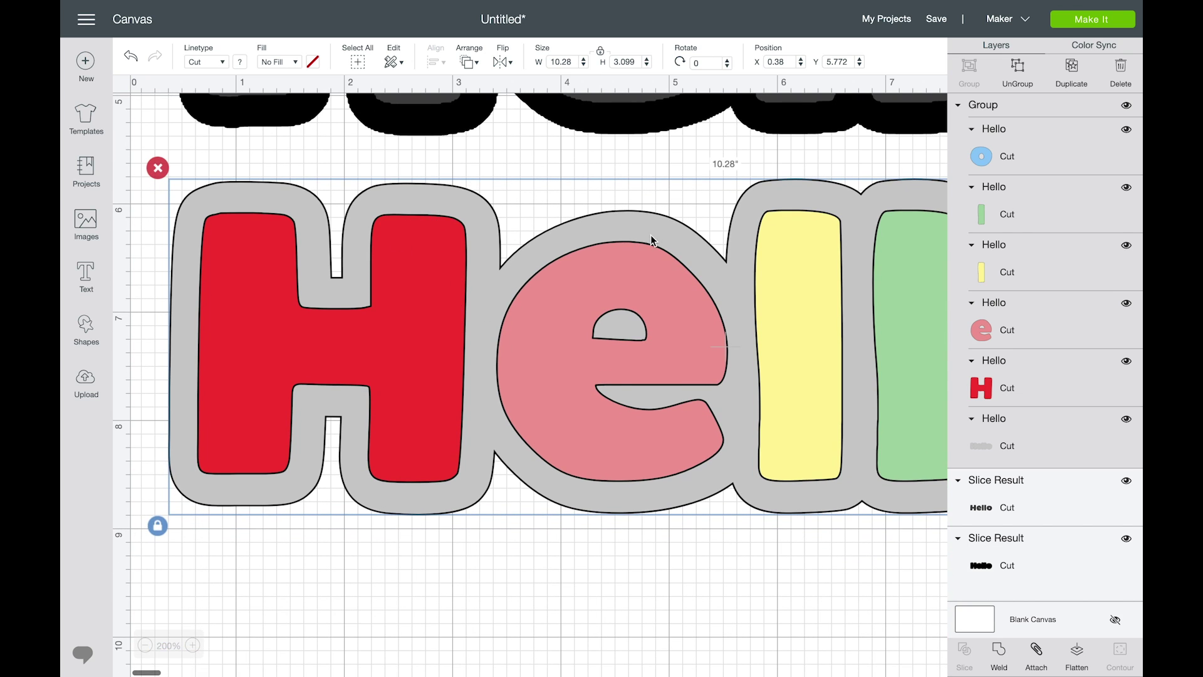
Zoom out to 125% and compare the dark sliced Hello with the full coloured Hello
{"action": "left_click", "coordinate": [146, 646]}
{"action": "left_click", "coordinate": [145, 647]}
{"action": "scroll", "coordinate": [459, 370], "scroll_direction": "down", "scroll_amount": 1}
{"action": "scroll", "coordinate": [459, 370], "scroll_direction": "down", "scroll_amount": 1}
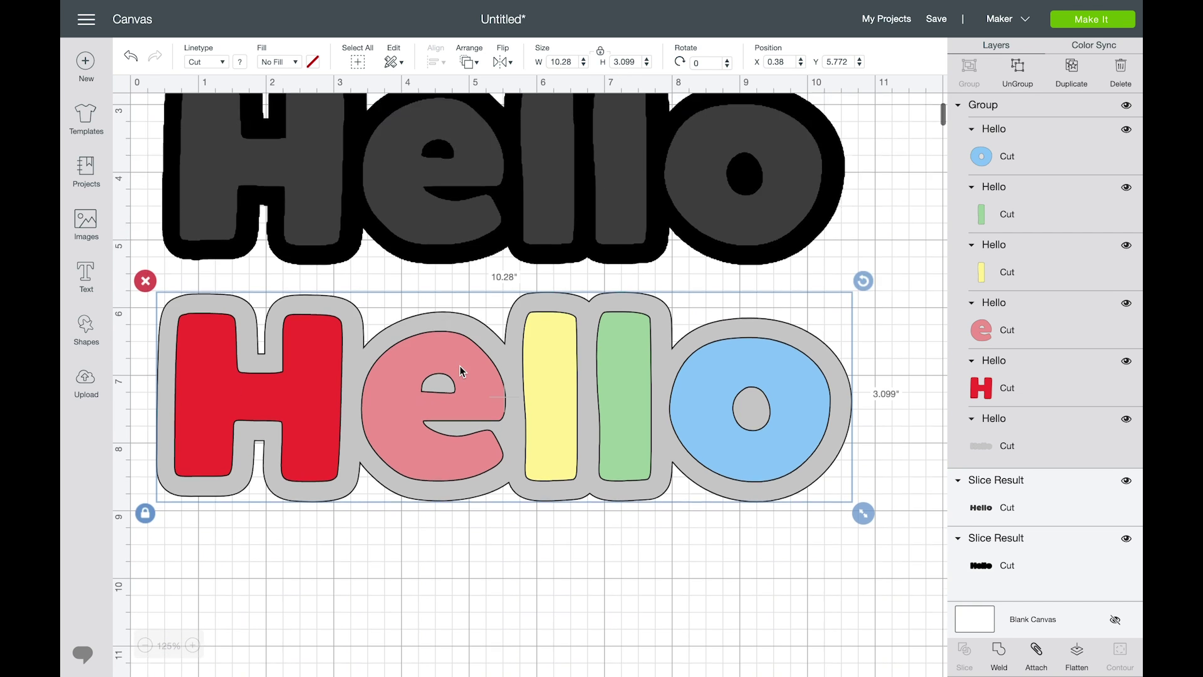
{"action": "scroll", "coordinate": [474, 308], "scroll_direction": "up", "scroll_amount": 1}
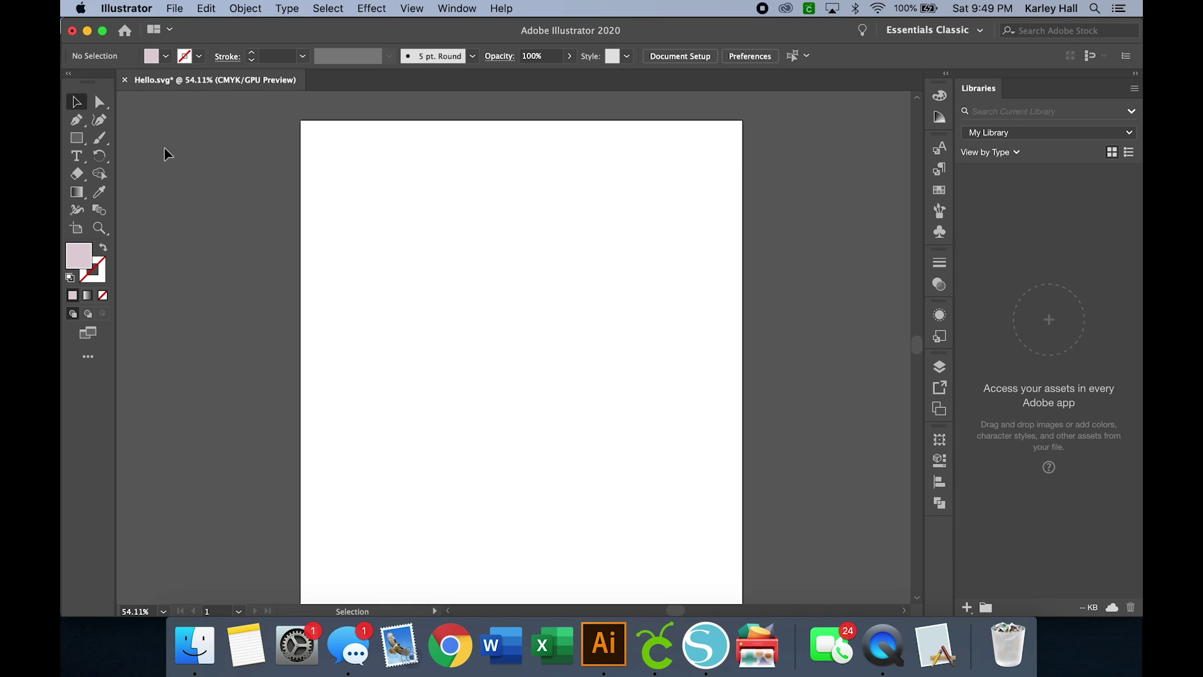
Switch to Adobe Illustrator, add the text Hello in Watermelon Regular and scale it up to about 184 pt
{"action": "left_click", "coordinate": [77, 156]}
{"action": "left_click", "coordinate": [376, 261]}
{"action": "key", "text": "BackSpace"}
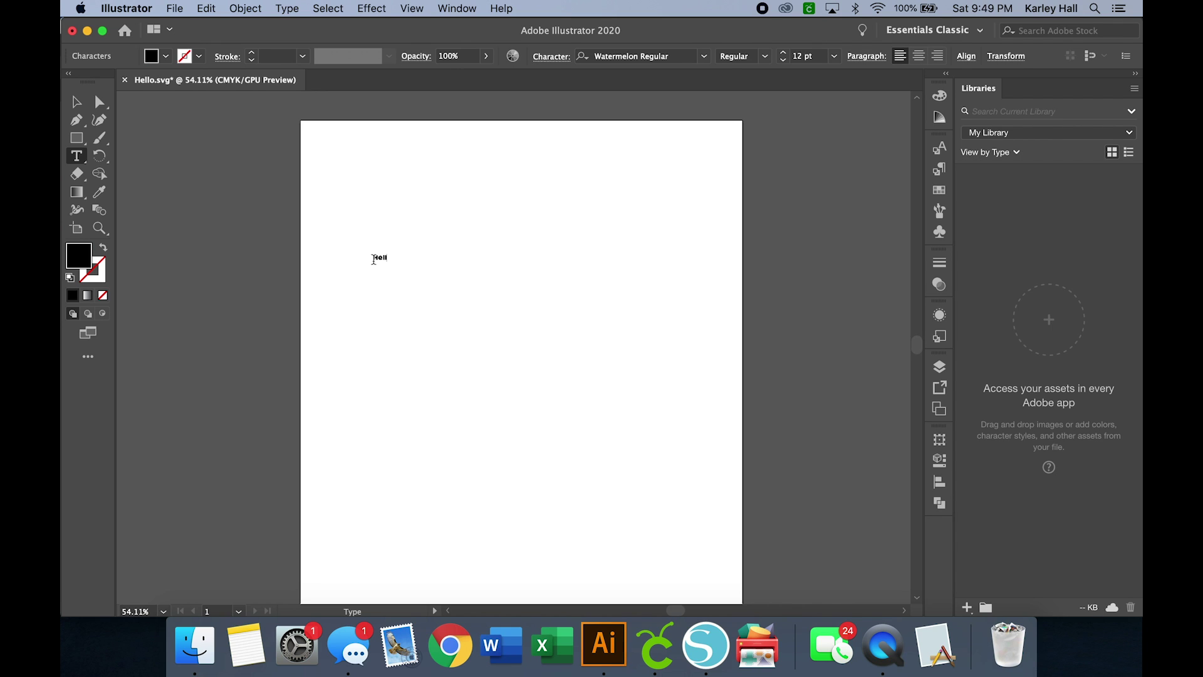
{"action": "key", "text": "Escape"}
{"action": "left_click_drag", "start_coordinate": [394, 266], "coordinate": [663, 449]}
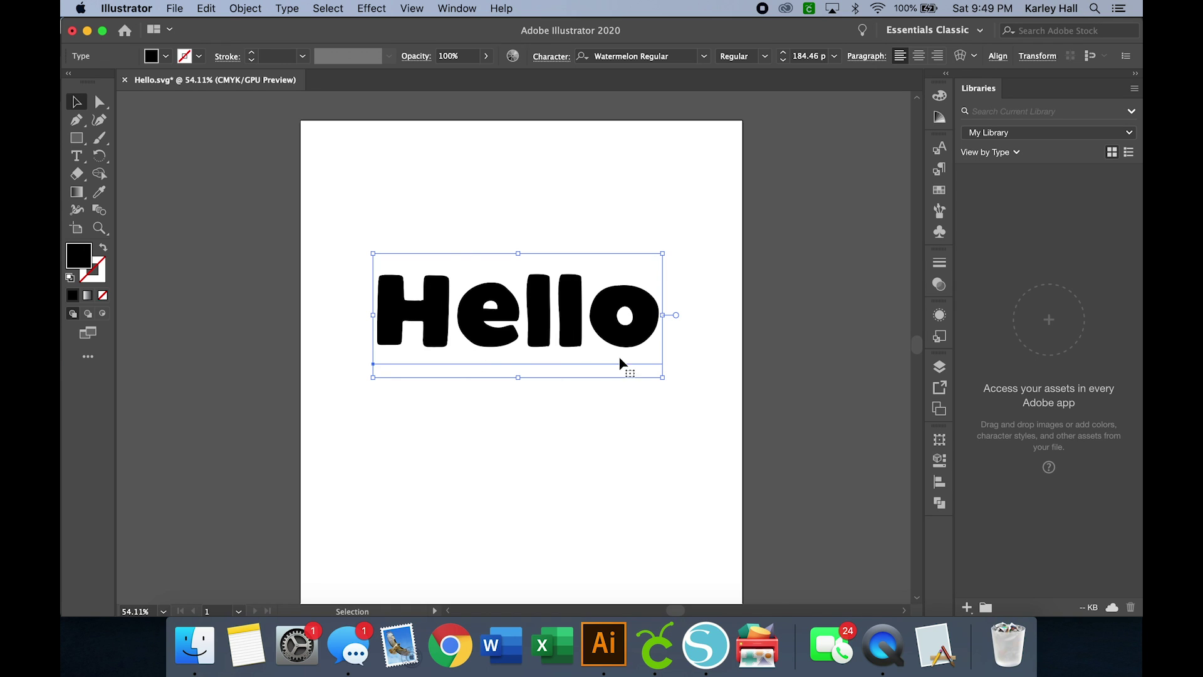
Convert the Hello text to outlines and inspect the isolated letter group's paths in outline view
{"action": "right_click", "coordinate": [567, 307]}
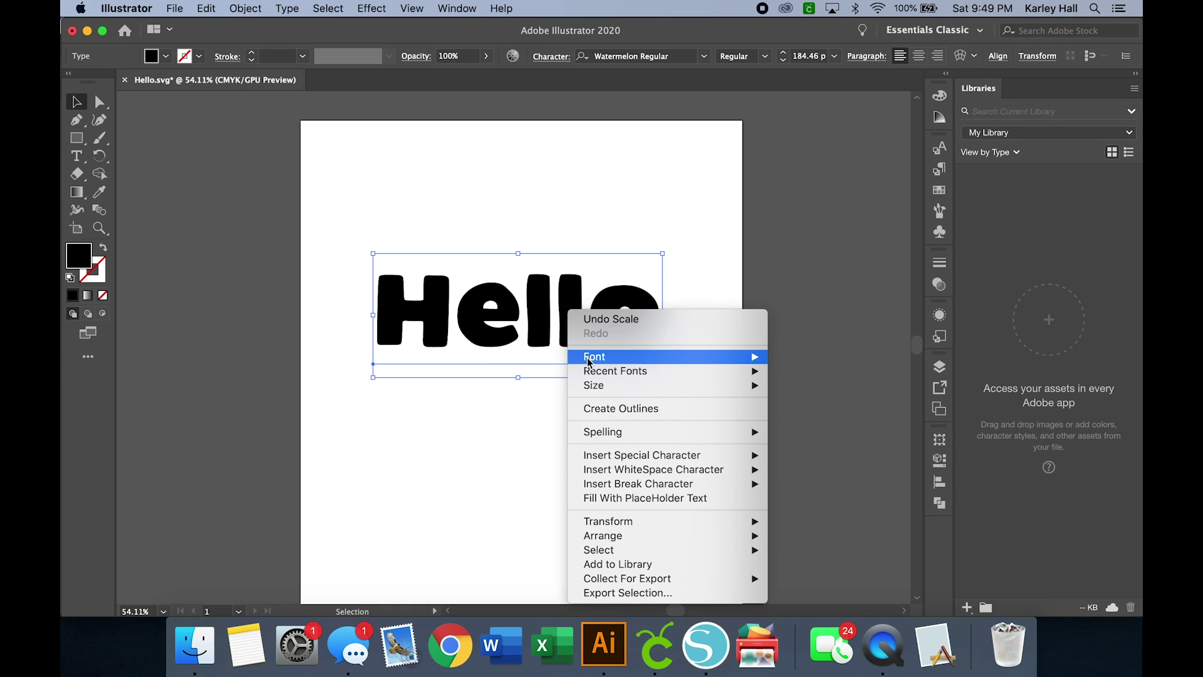
{"action": "left_click", "coordinate": [600, 410]}
{"action": "left_click", "coordinate": [598, 416]}
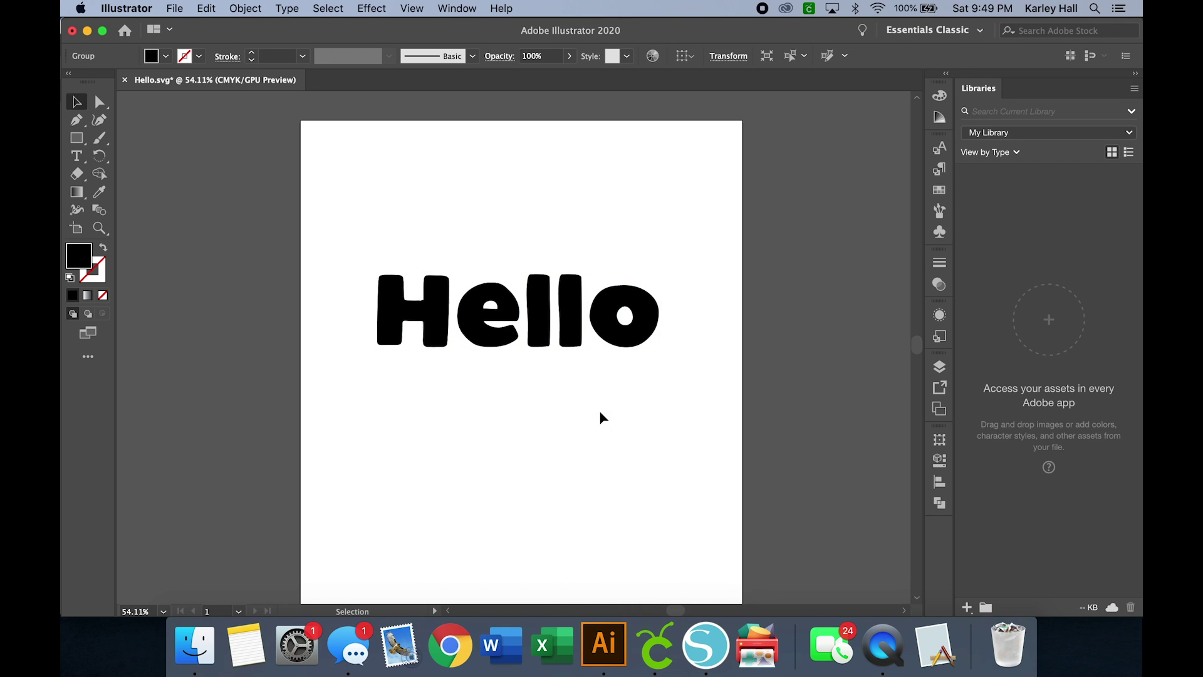
{"action": "double_click", "coordinate": [618, 302]}
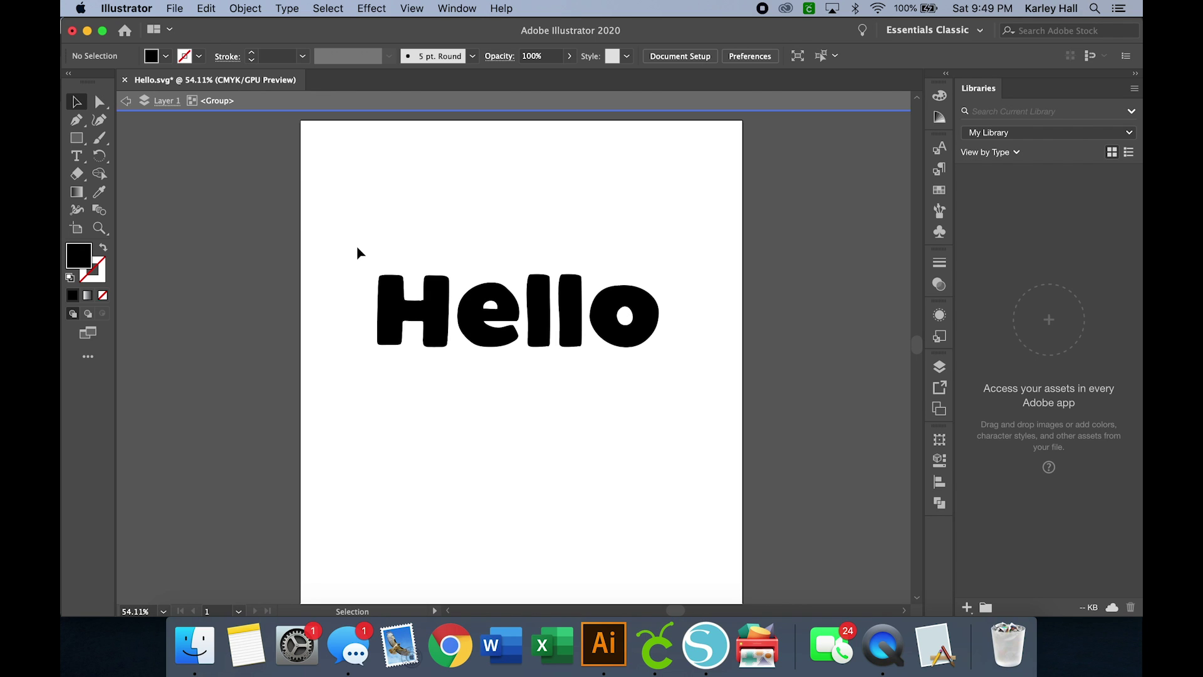
{"action": "key", "text": "super+y"}
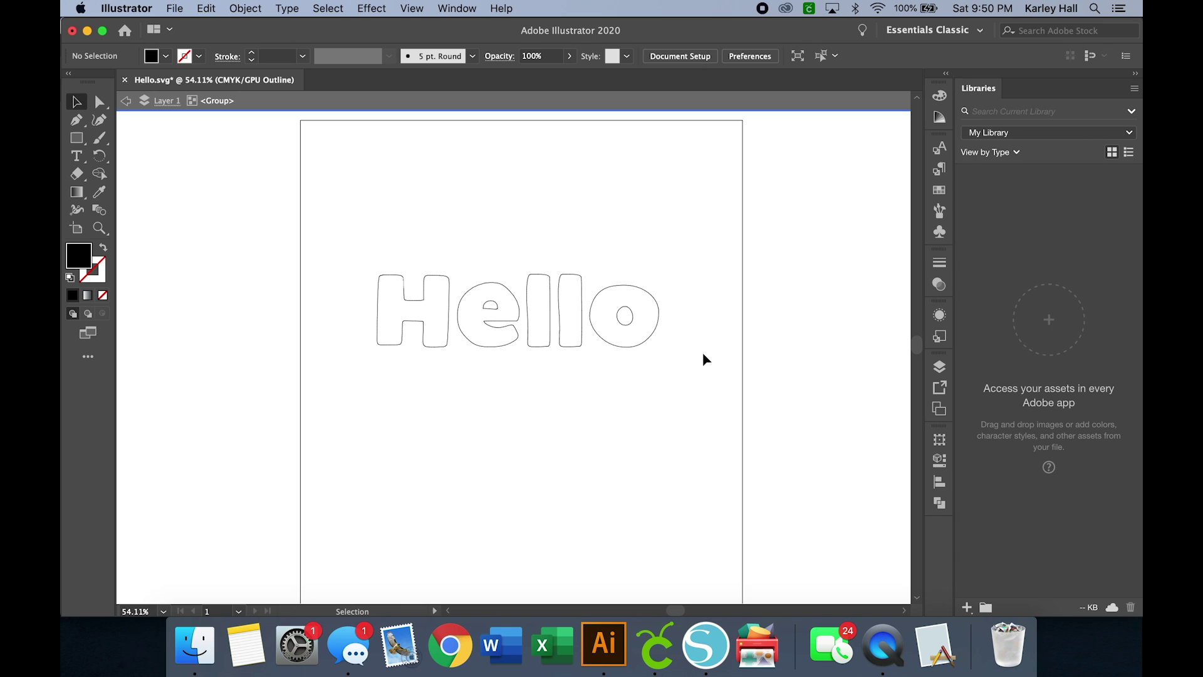
{"action": "key", "text": "super+y"}
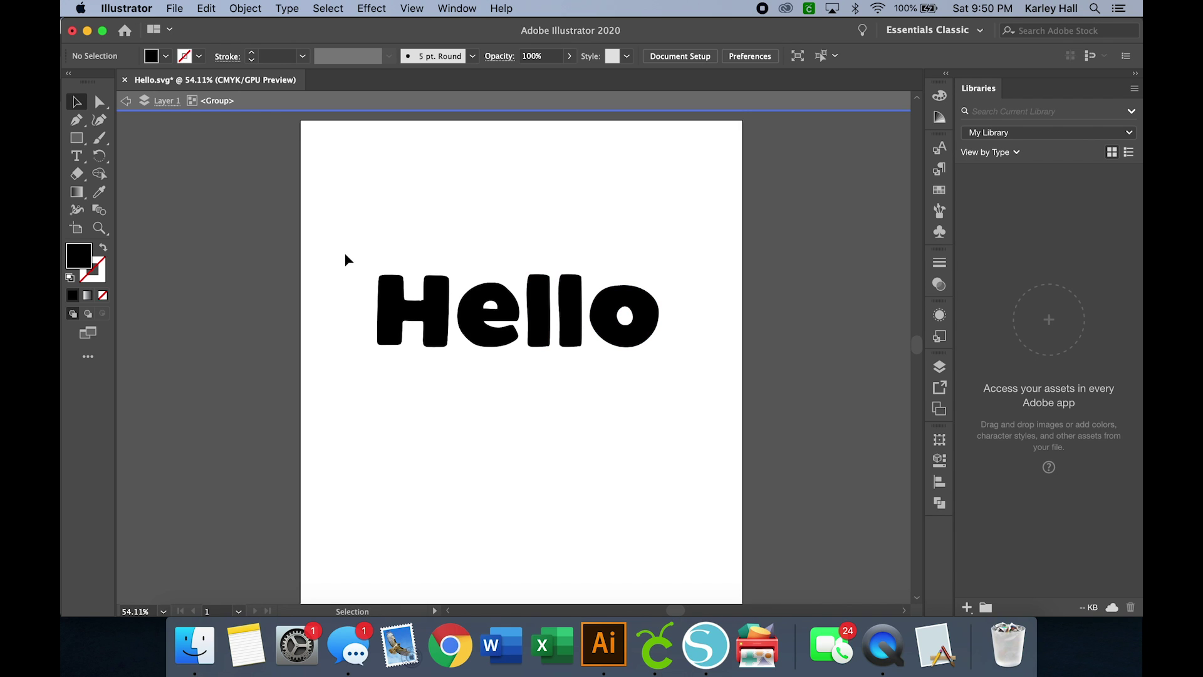
Select all five Hello letters and preview a 10 pt Offset Path around them
{"action": "left_click", "coordinate": [404, 310]}
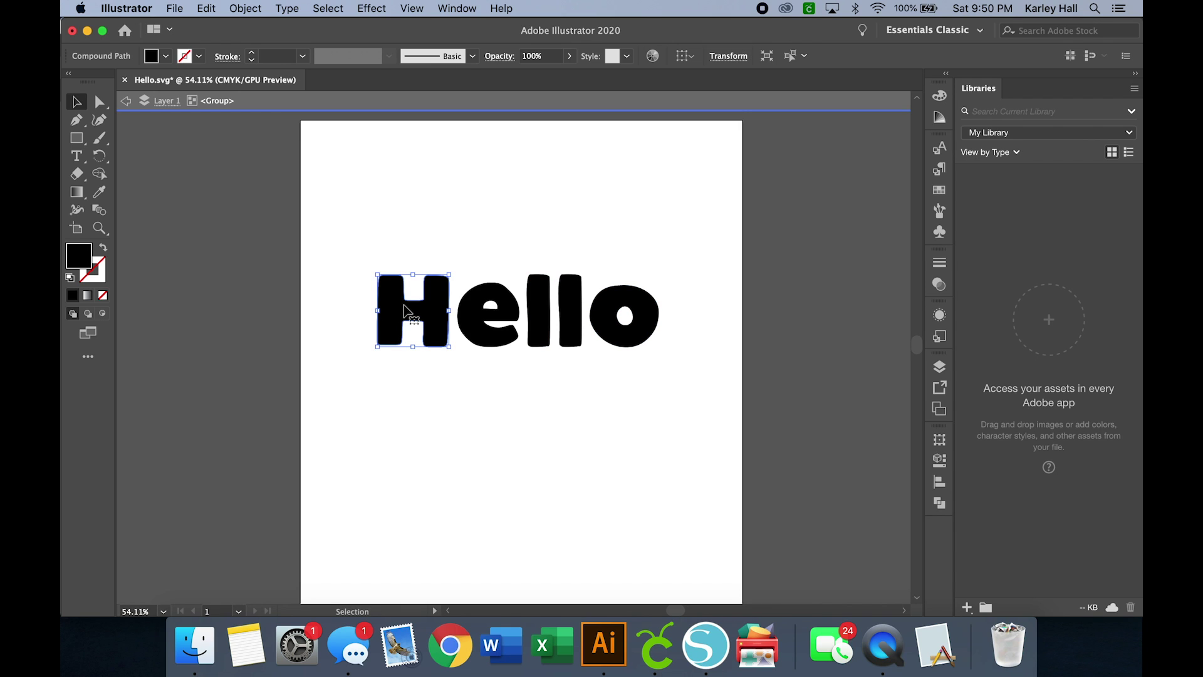
{"action": "left_click", "coordinate": [488, 313], "text": "shift"}
{"action": "left_click", "coordinate": [539, 311], "text": "shift"}
{"action": "left_click", "coordinate": [570, 313], "text": "shift"}
{"action": "left_click", "coordinate": [629, 308], "text": "shift"}
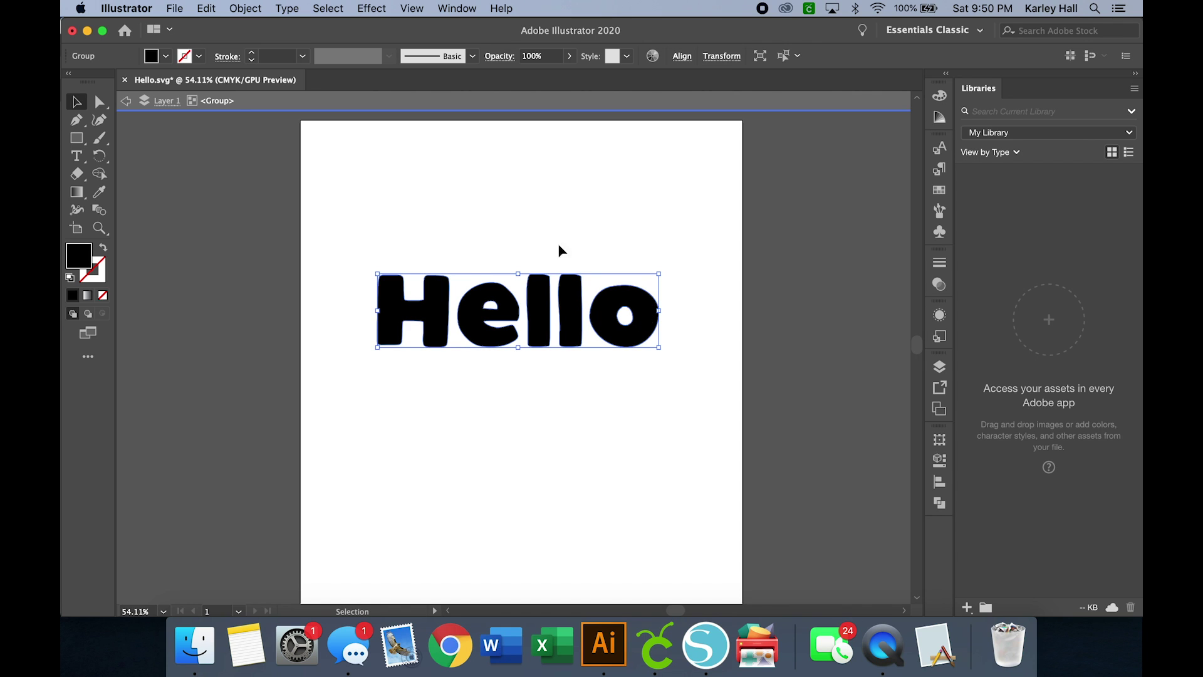
{"action": "left_click", "coordinate": [253, 7]}
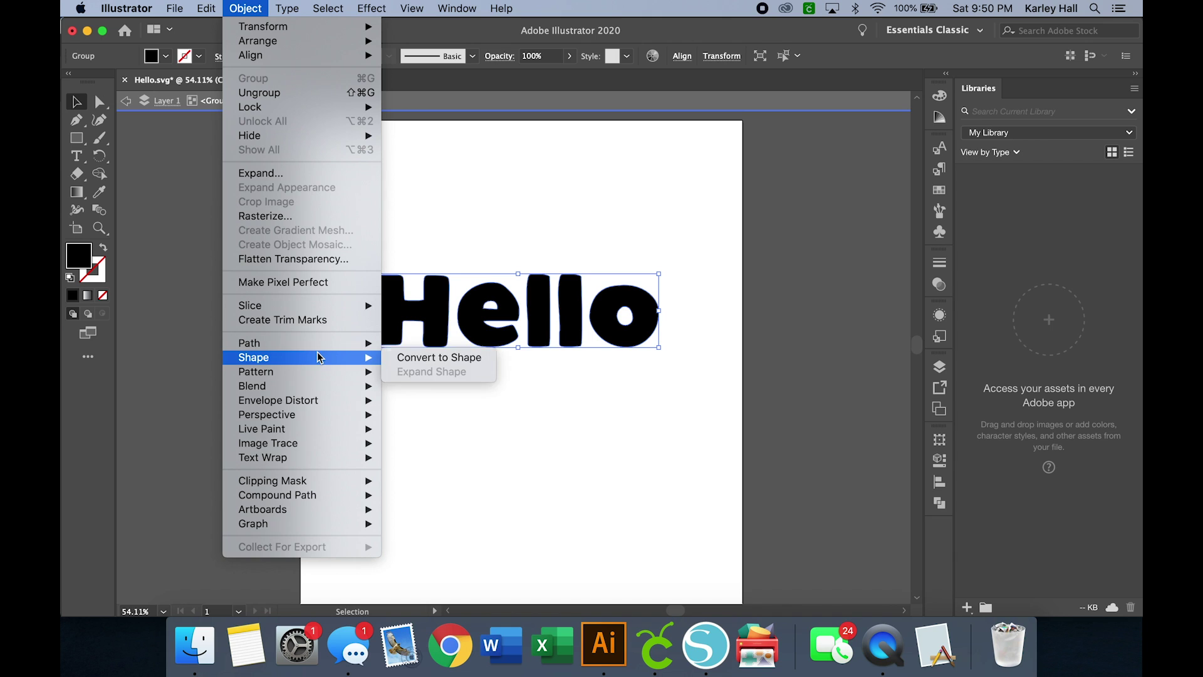
{"action": "mouse_move", "coordinate": [317, 343]}
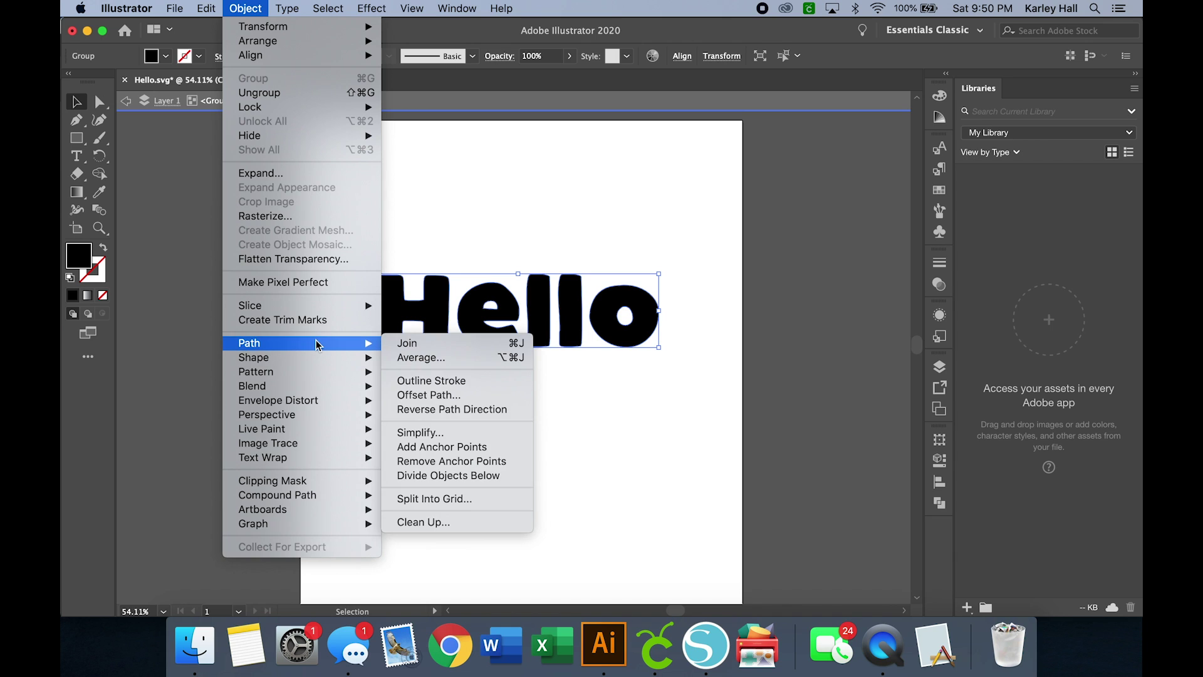
{"action": "left_click", "coordinate": [444, 396]}
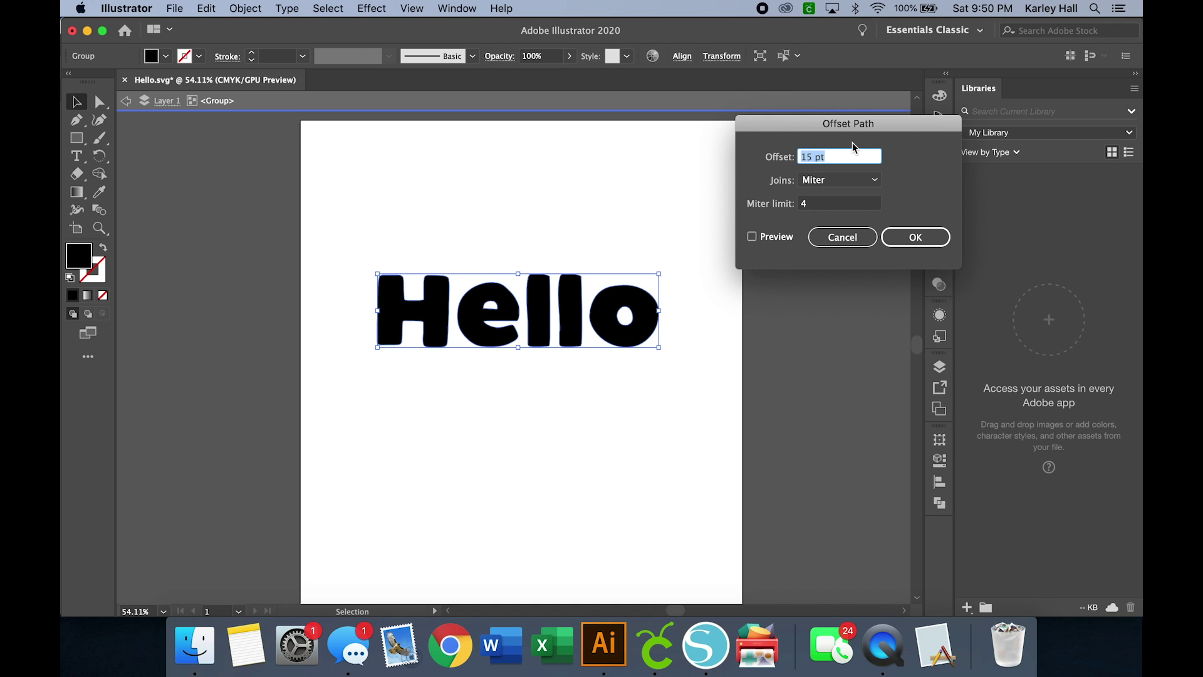
{"action": "type", "text": "10"}
{"action": "left_click", "coordinate": [751, 237]}
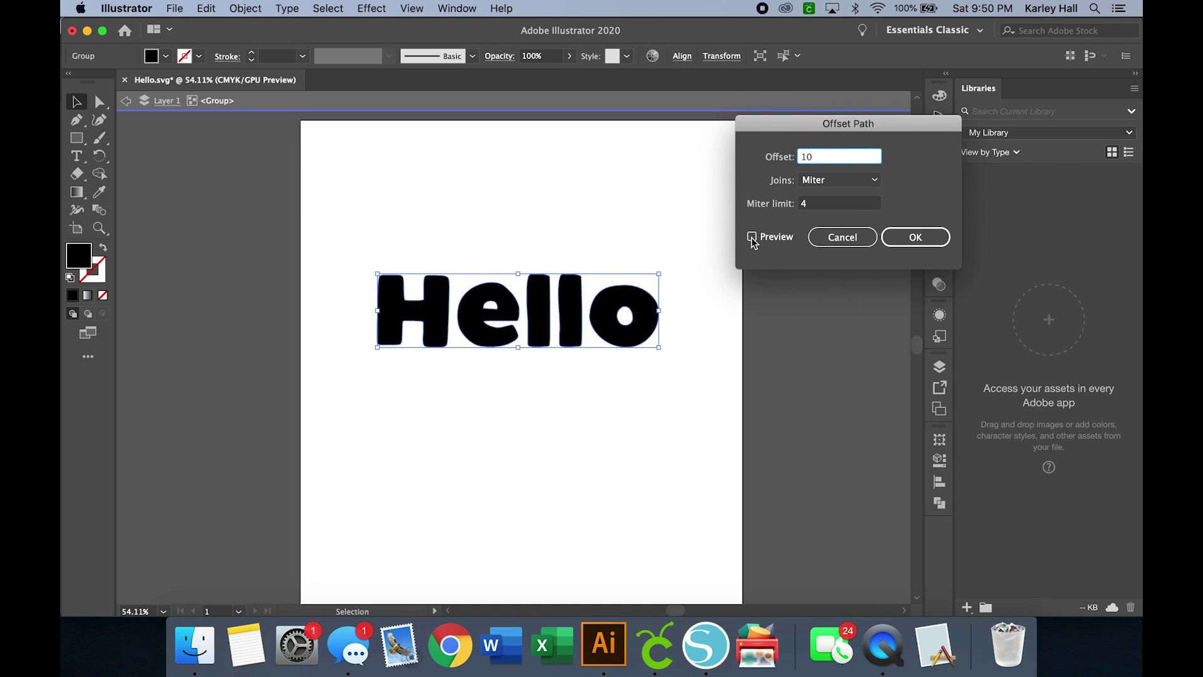
Increase the path offset to 15 pt, keep miter joins and apply it to the letters
{"action": "double_click", "coordinate": [813, 157]}
{"action": "type", "text": "15"}
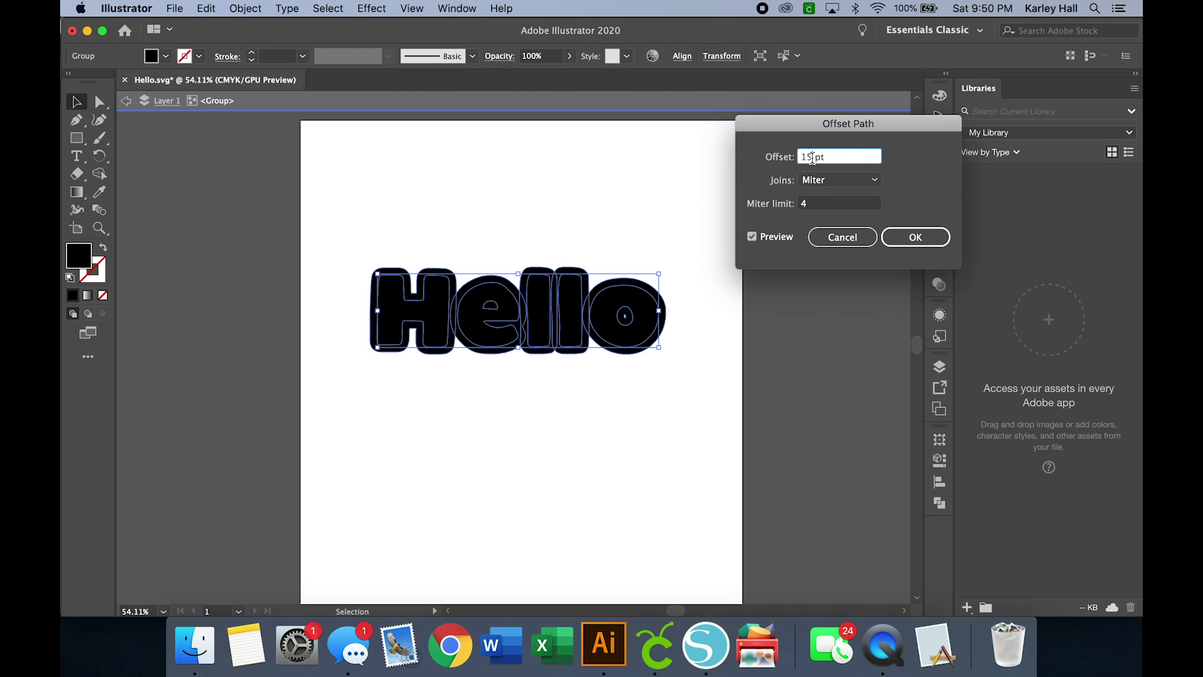
{"action": "left_click", "coordinate": [772, 236]}
{"action": "left_click", "coordinate": [770, 236]}
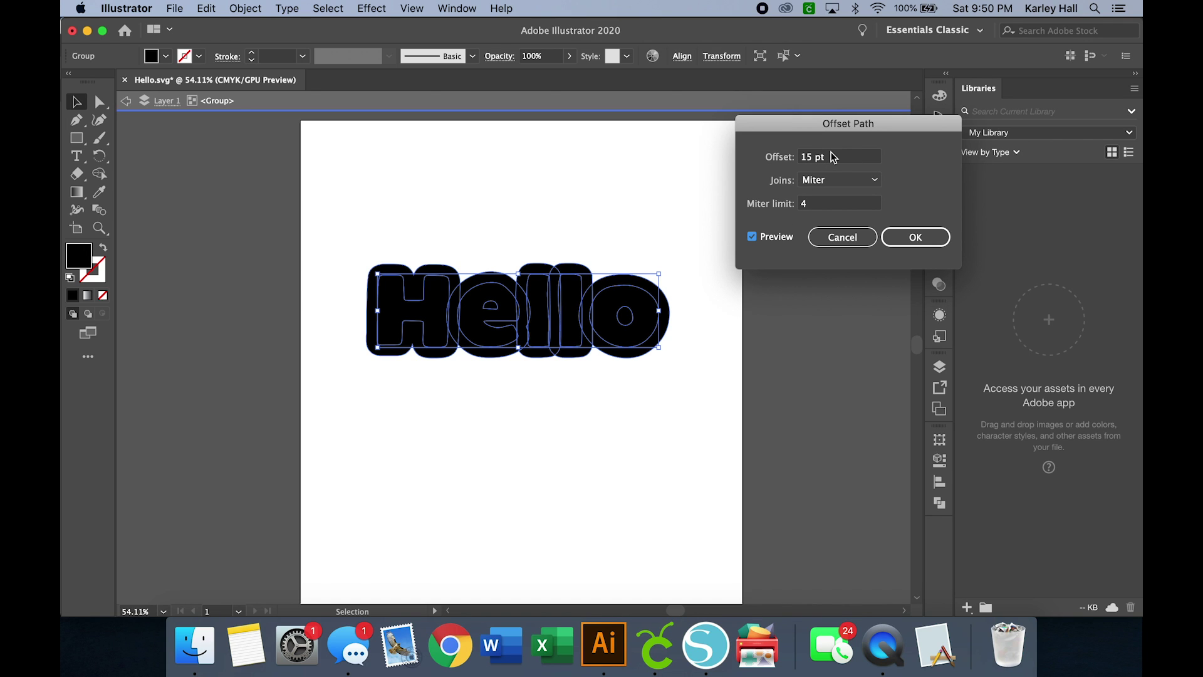
{"action": "left_click", "coordinate": [816, 182]}
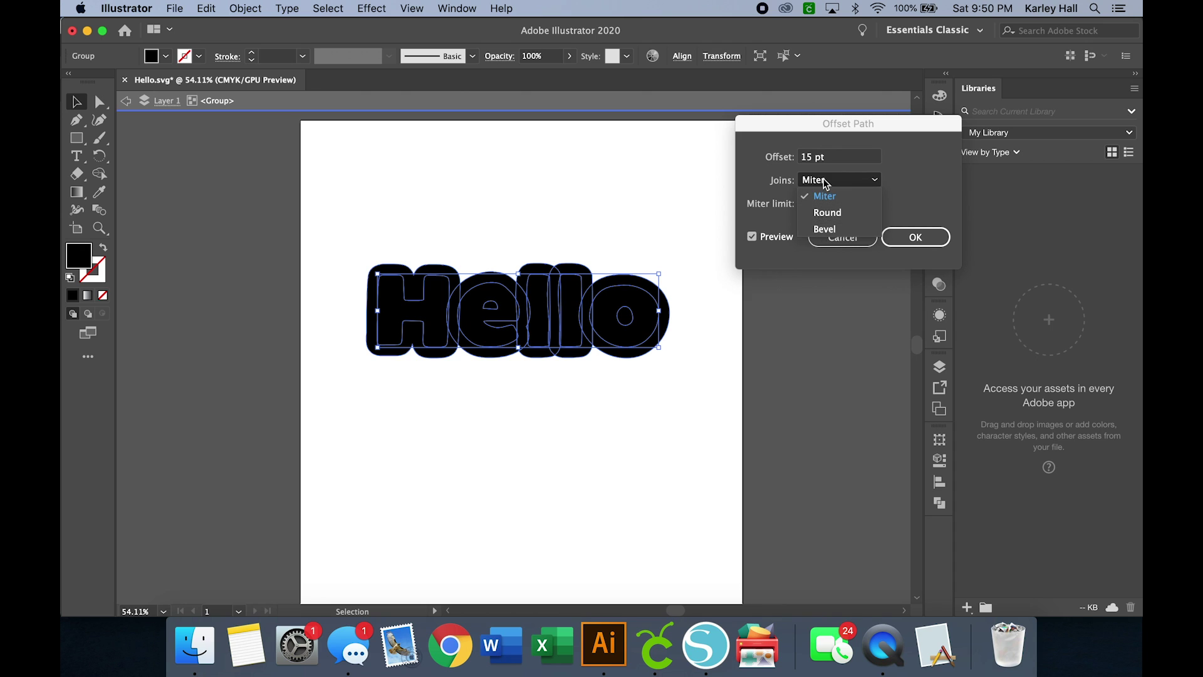
{"action": "left_click", "coordinate": [824, 182]}
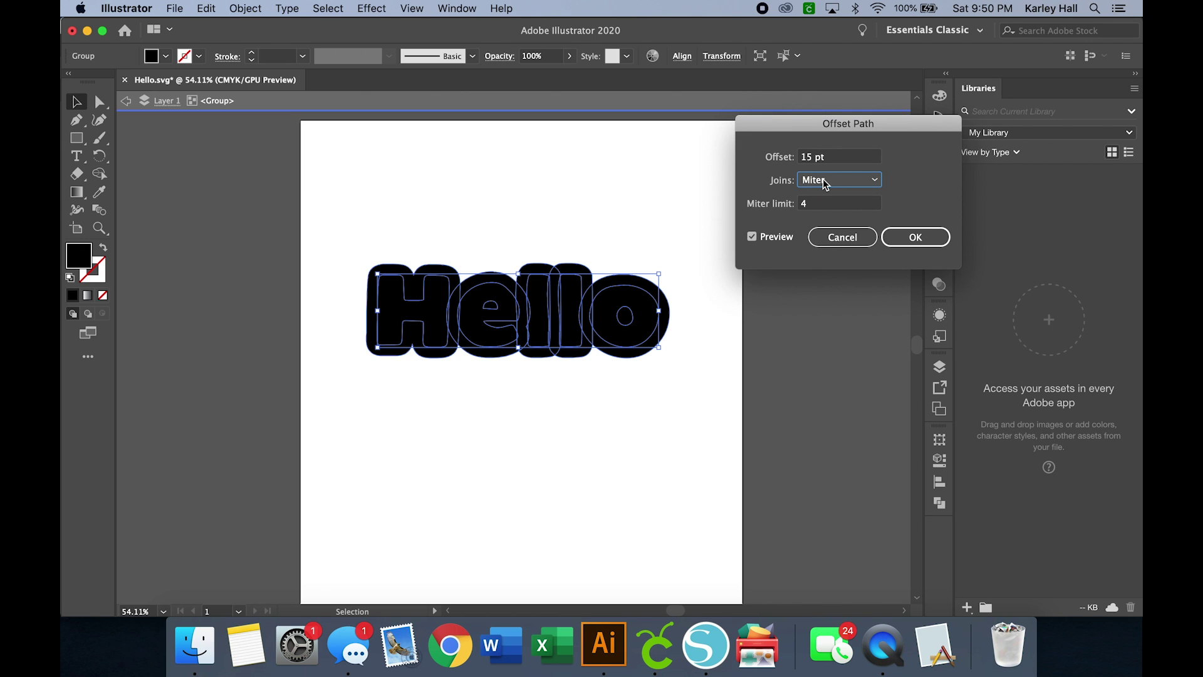
{"action": "left_click", "coordinate": [916, 236]}
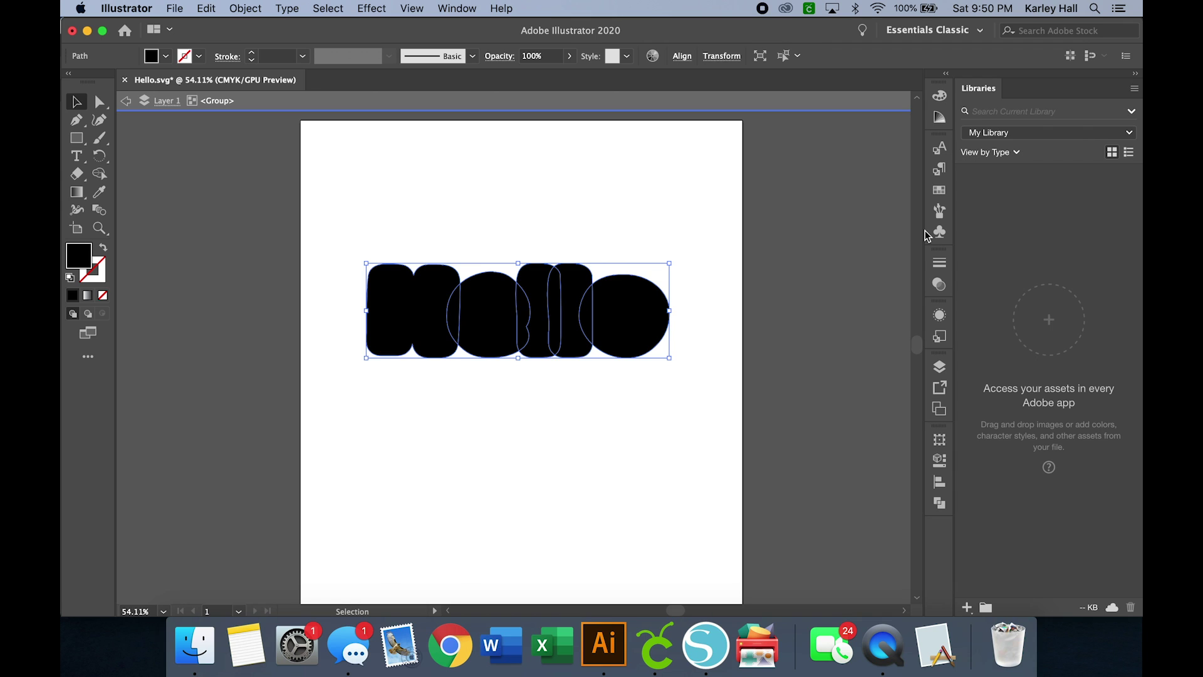
Fill the selected offset shapes with a medium pink of about H 344°, S 44%, B 81%
{"action": "double_click", "coordinate": [90, 263]}
{"action": "left_click", "coordinate": [701, 220]}
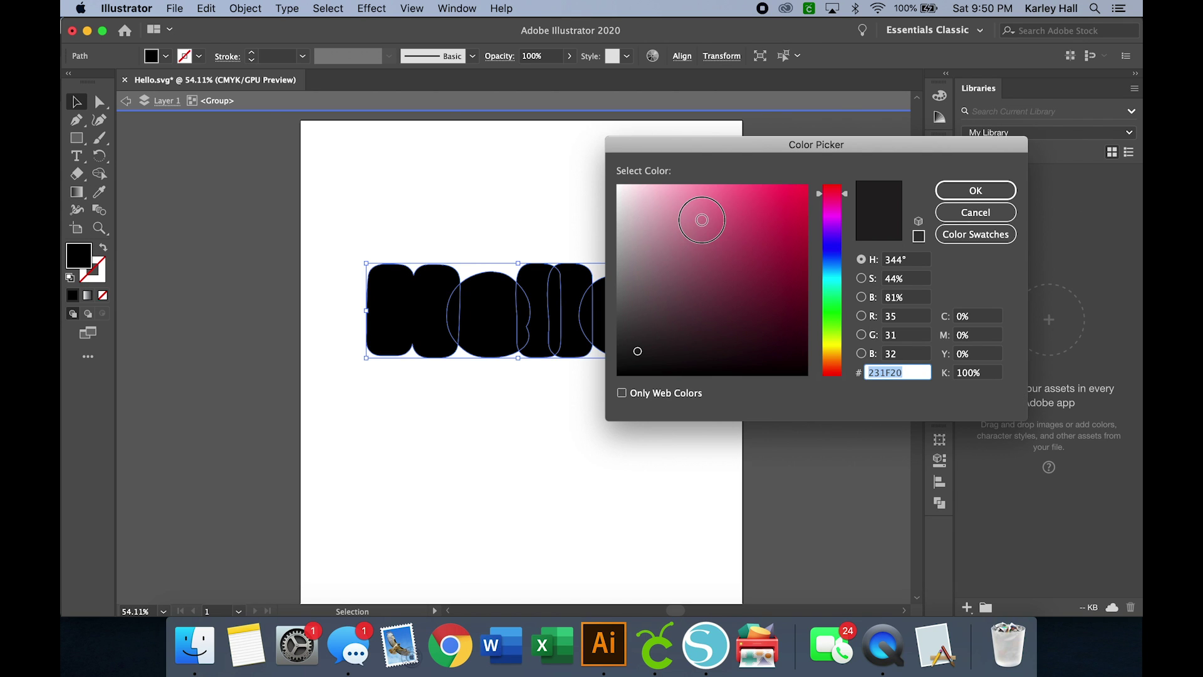
{"action": "left_click", "coordinate": [989, 191]}
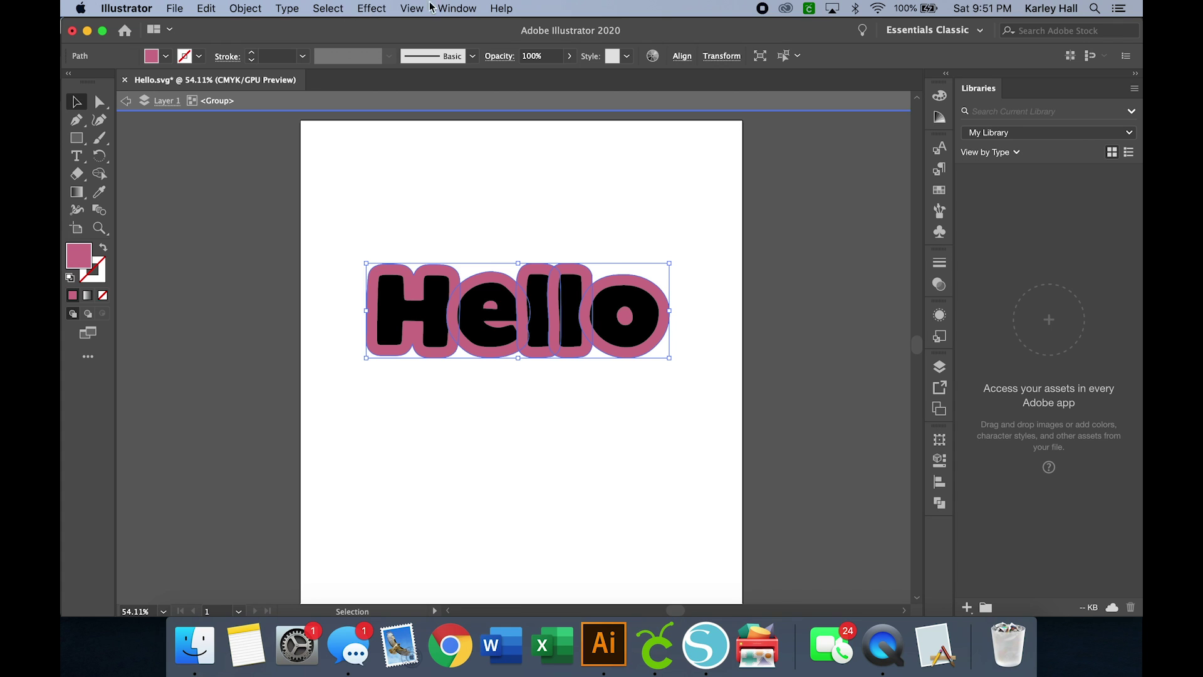
Unite the overlapping pink offset shapes into one shape with Pathfinder
{"action": "left_click", "coordinate": [461, 8]}
{"action": "left_click", "coordinate": [506, 524]}
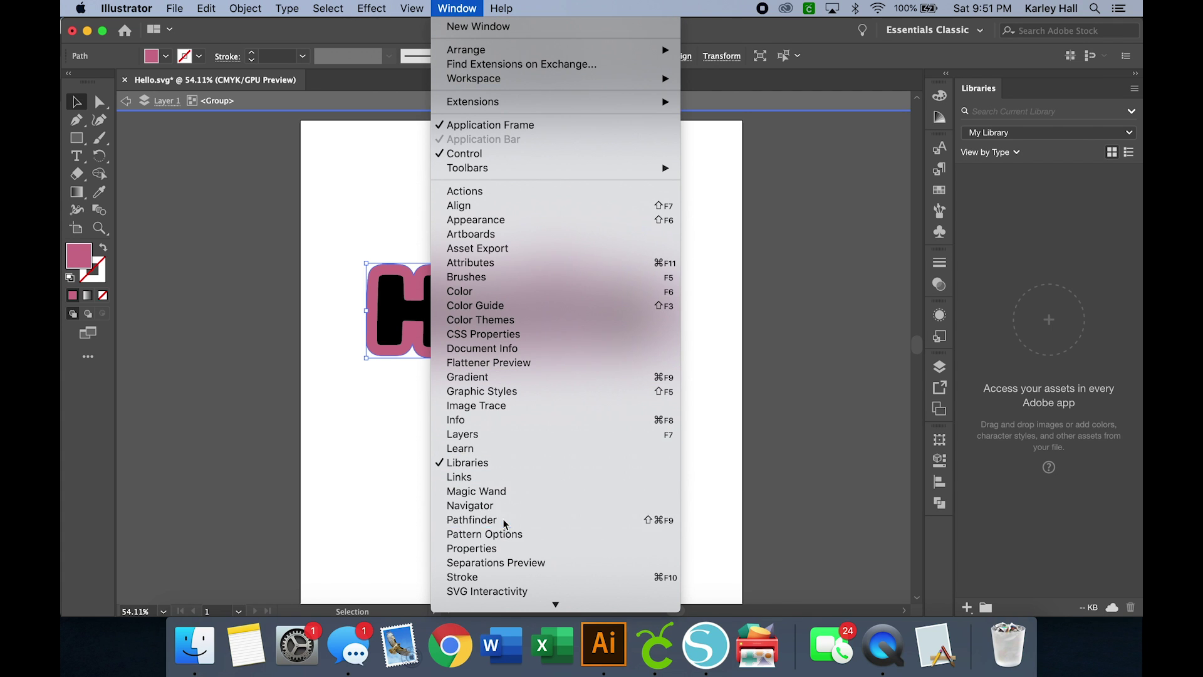
{"action": "left_click", "coordinate": [759, 474]}
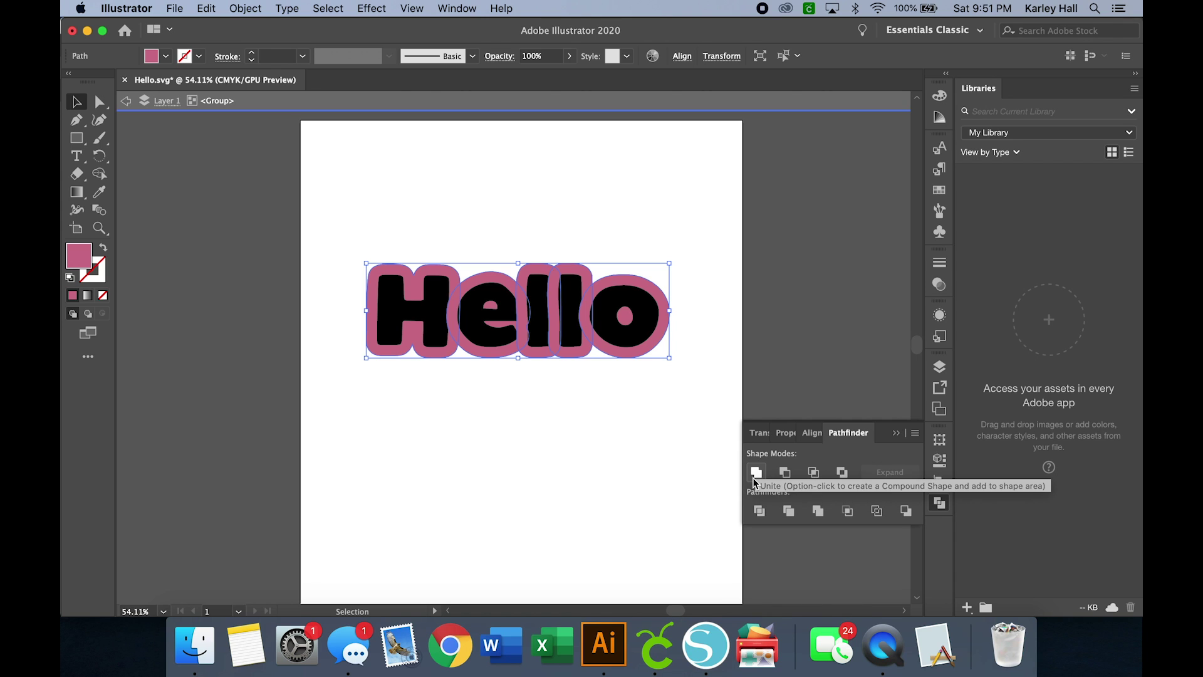
{"action": "left_click", "coordinate": [754, 479]}
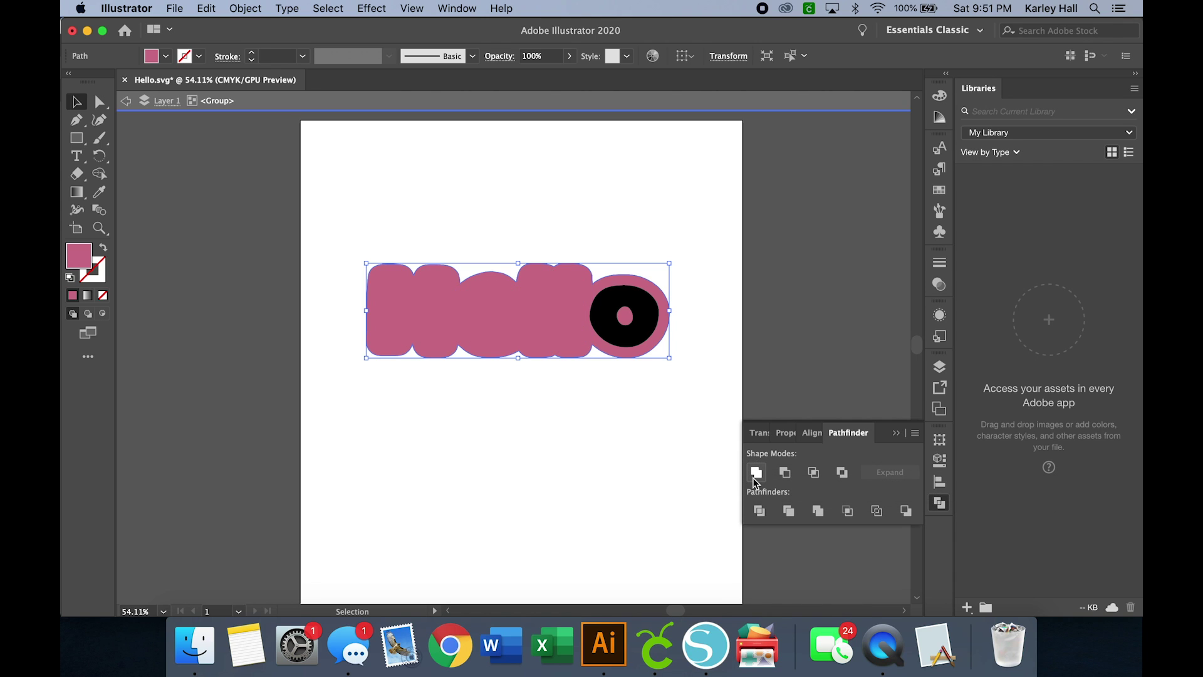
Send the united pink offset shape to the back, behind the black Hello letters
{"action": "left_click", "coordinate": [652, 412]}
{"action": "left_click", "coordinate": [636, 359]}
{"action": "right_click", "coordinate": [637, 360]}
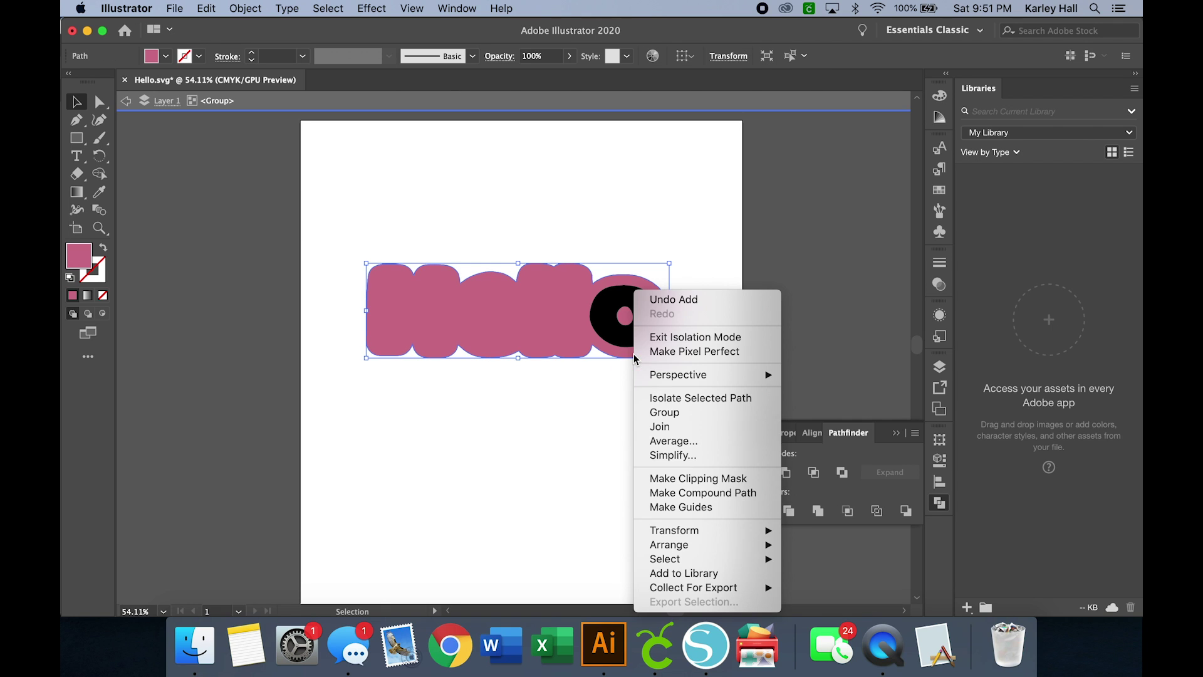
{"action": "mouse_move", "coordinate": [694, 548]}
{"action": "left_click", "coordinate": [833, 577]}
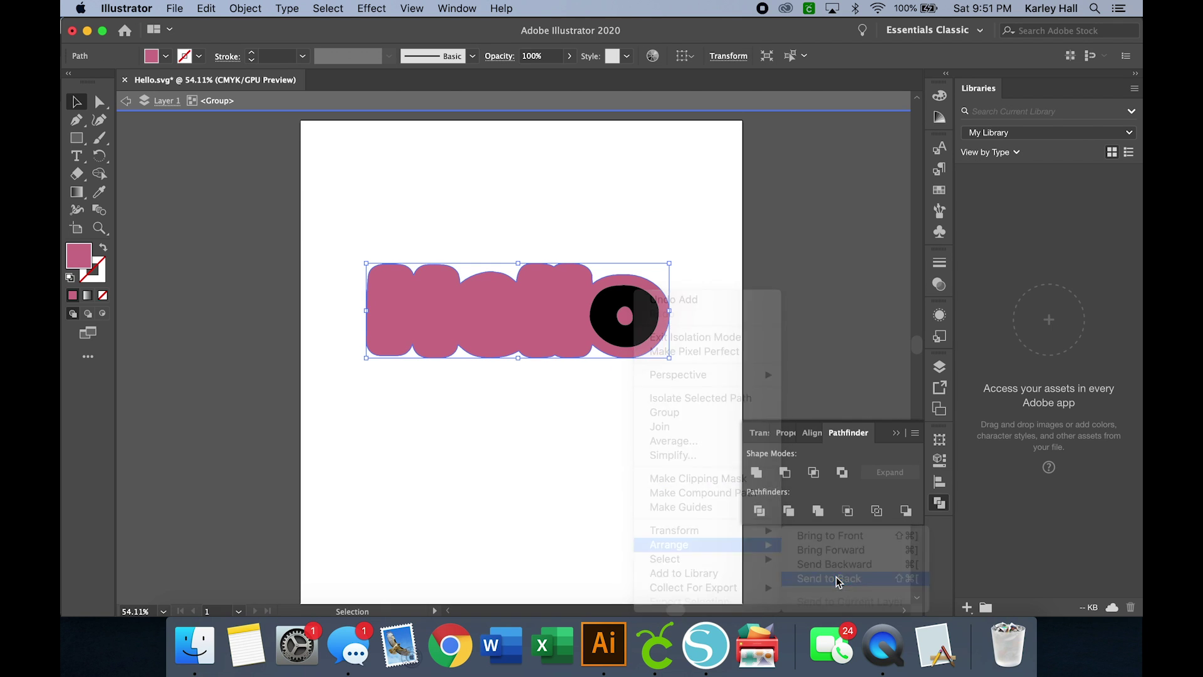
{"action": "left_click", "coordinate": [614, 478]}
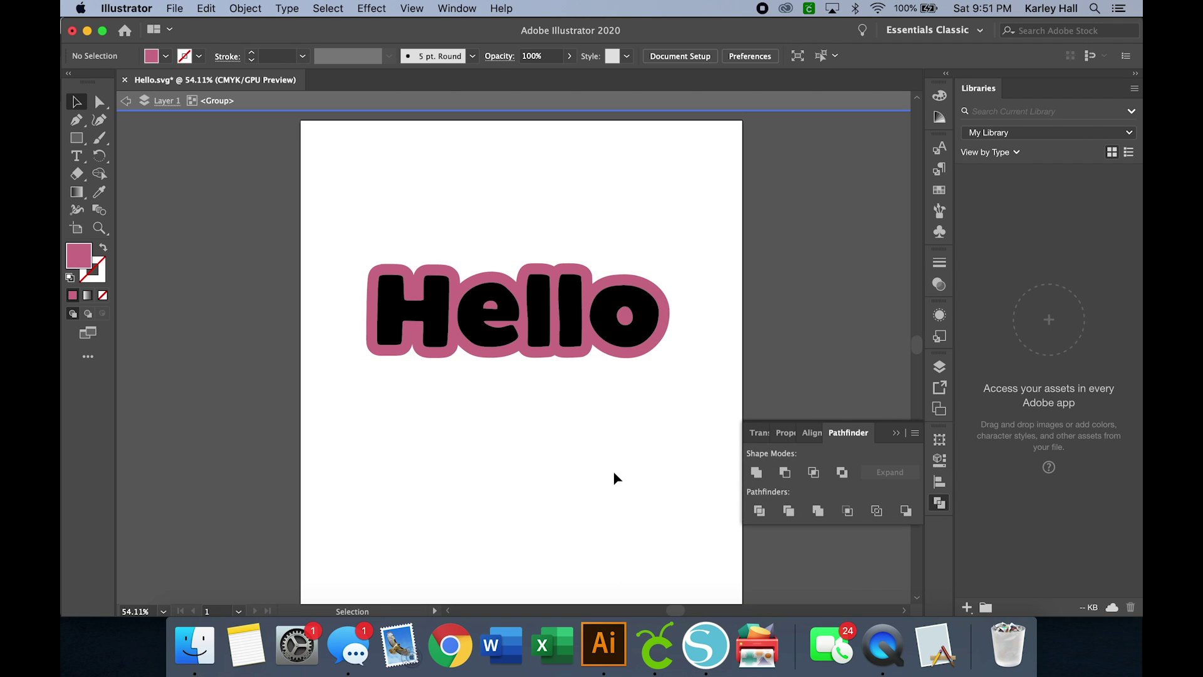
Inspect the united offset path in outline view, move it up off the letters and undo that move
{"action": "left_click", "coordinate": [896, 432]}
{"action": "key", "text": "super+y"}
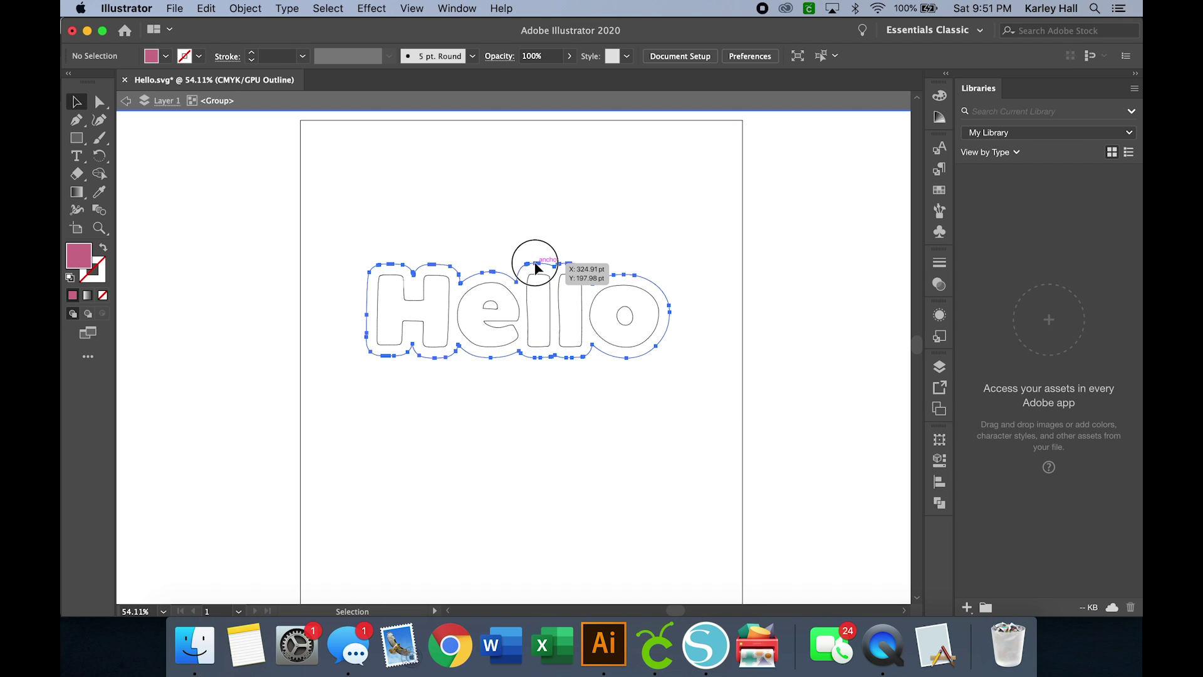
{"action": "left_click_drag", "start_coordinate": [535, 264], "coordinate": [535, 198]}
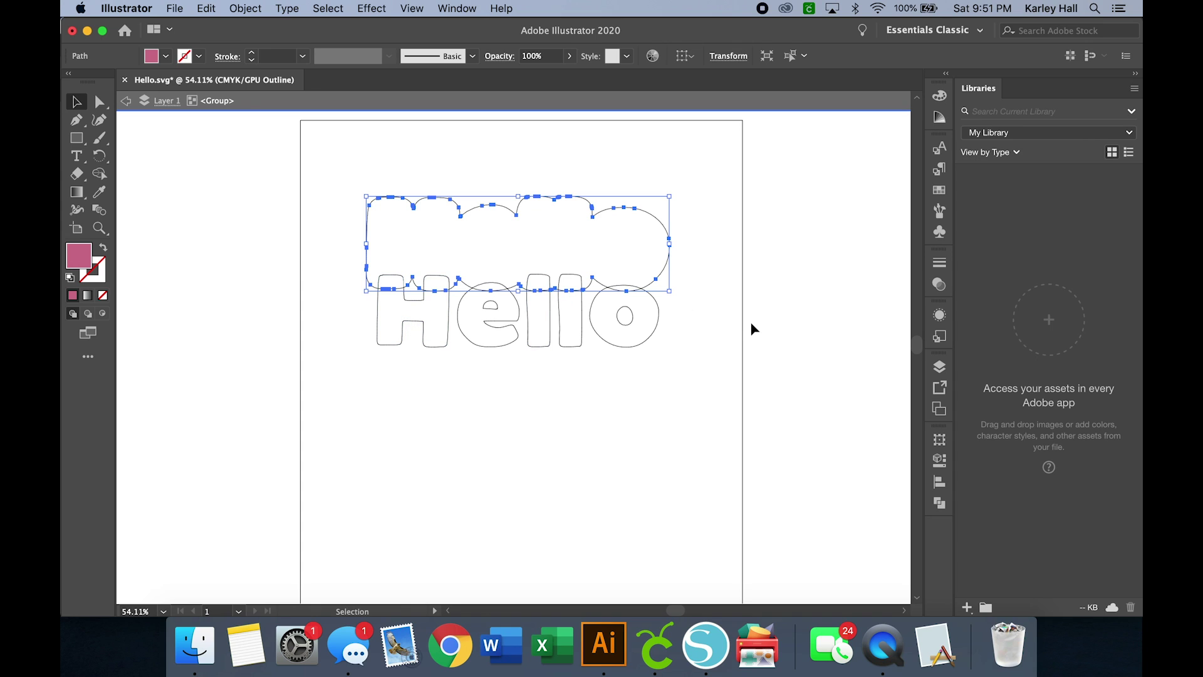
{"action": "key", "text": "super+z"}
{"action": "key", "text": "super+y"}
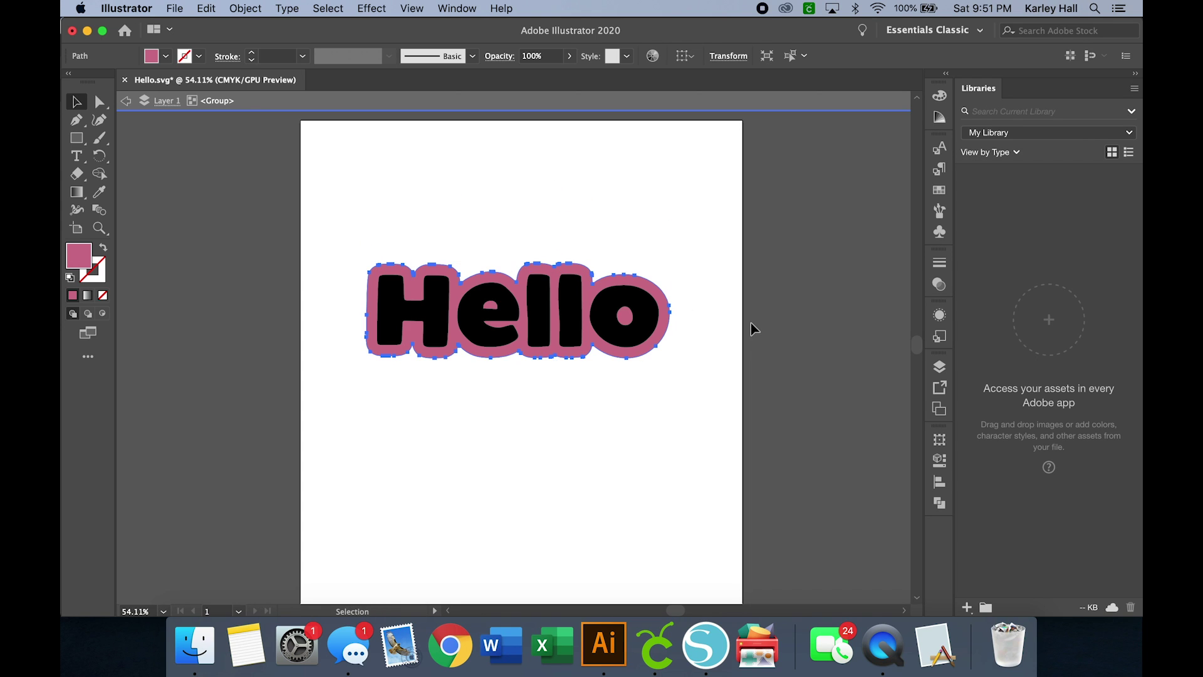
Save the design to the Desktop as Hello AI in SVG format with the SVG 1.1 profile
{"action": "left_click", "coordinate": [175, 8]}
{"action": "left_click", "coordinate": [214, 135]}
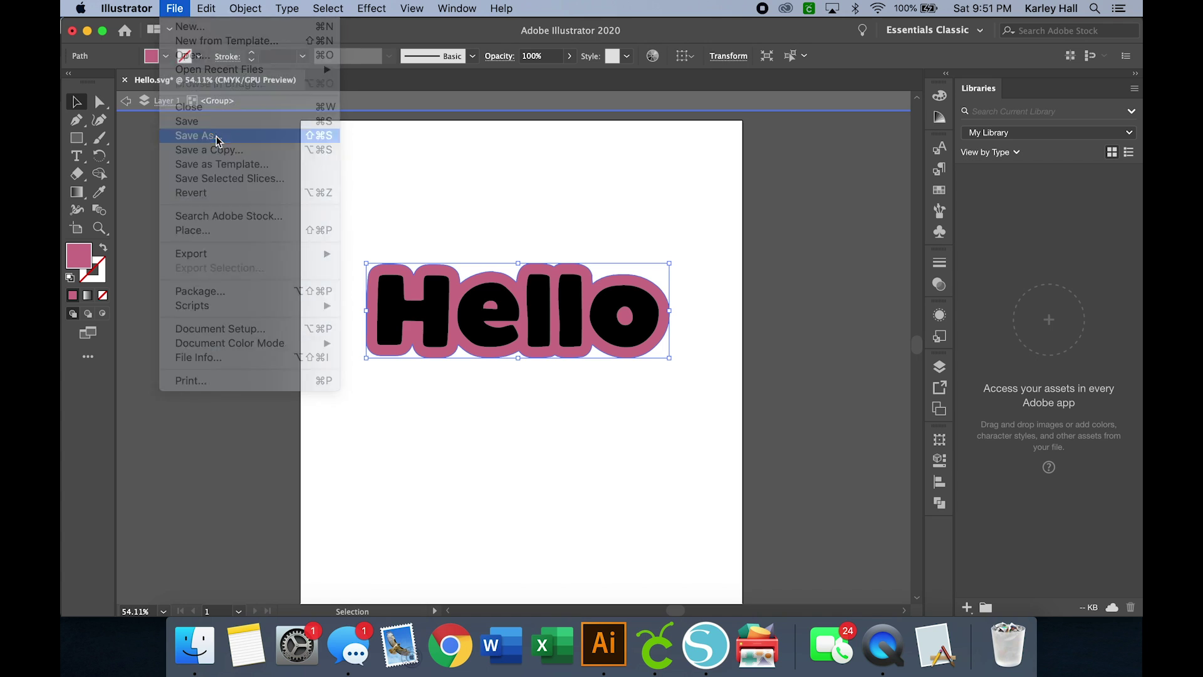
{"action": "type", "text": "Hello AI"}
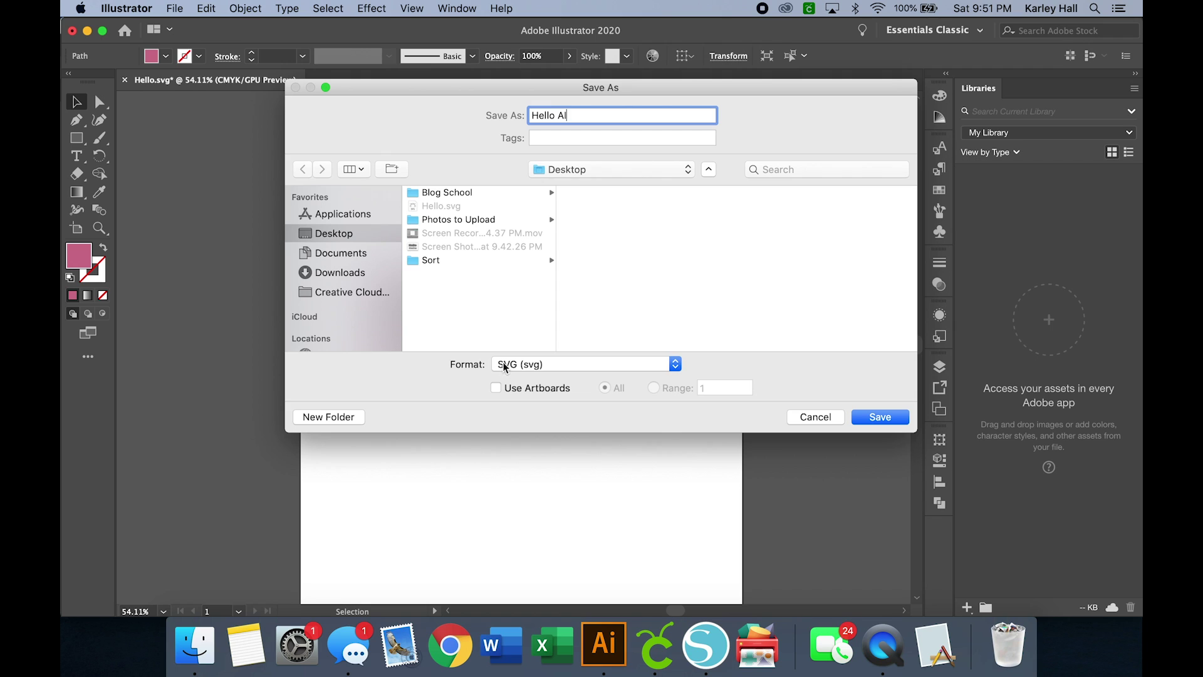
{"action": "left_click", "coordinate": [895, 421]}
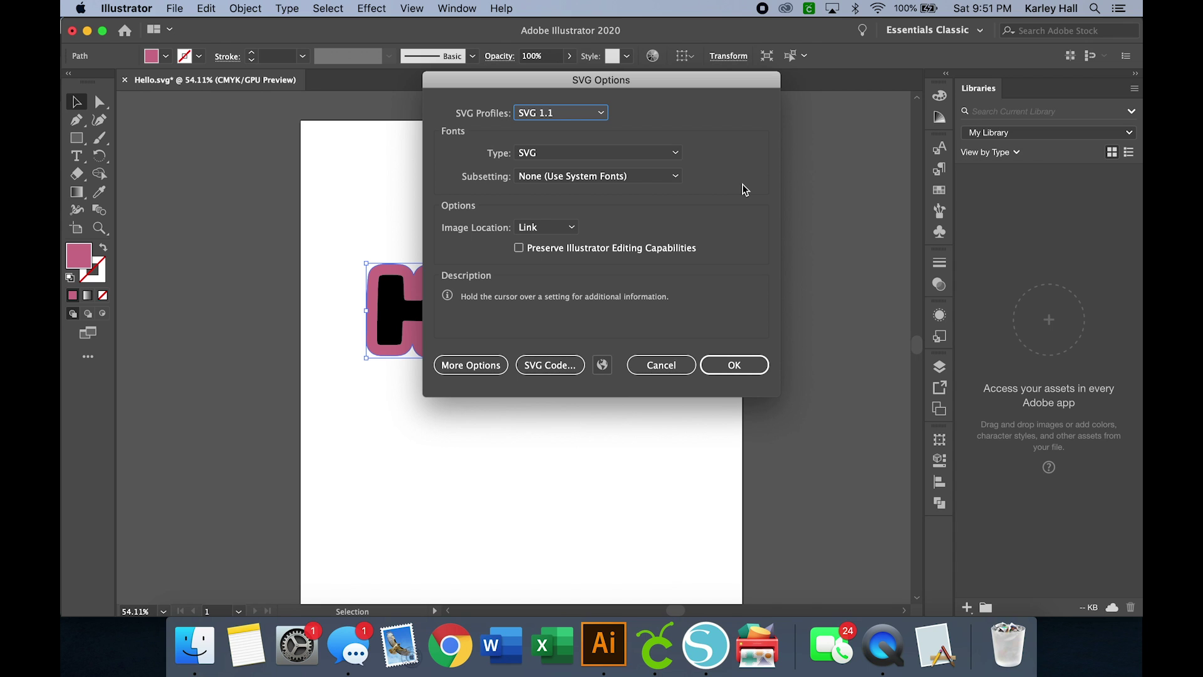
{"action": "left_click", "coordinate": [732, 364]}
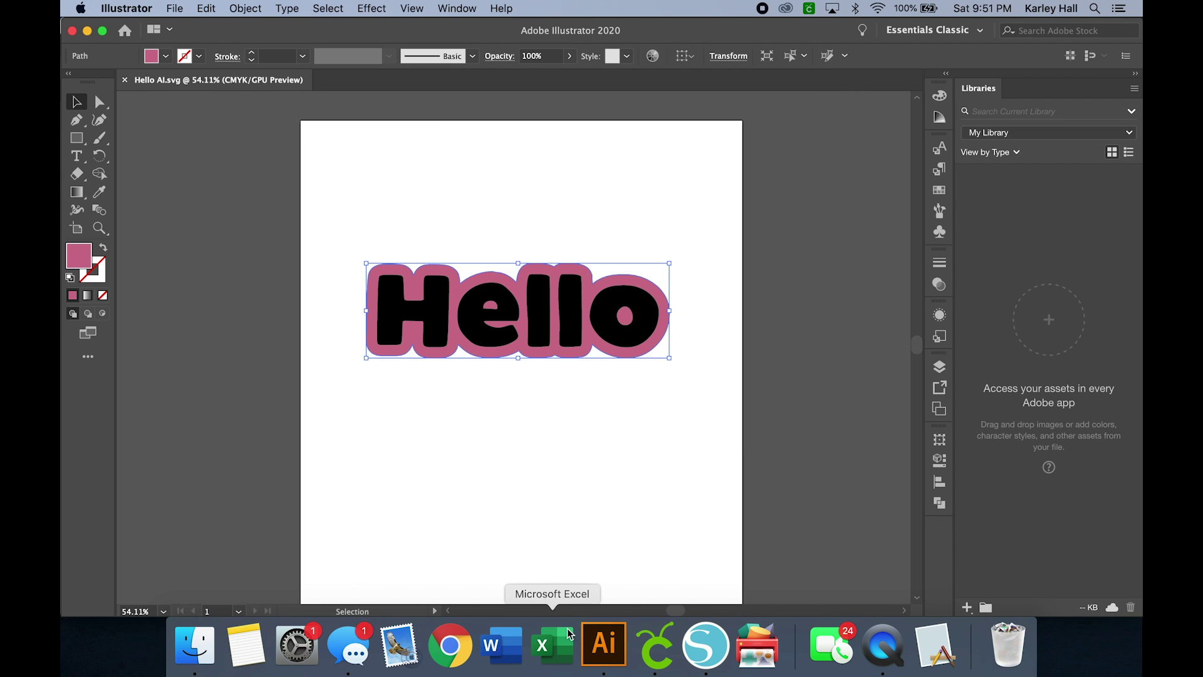
Switch to Cricut Design Space and upload the Hello AI.svg file from the Desktop as an image
{"action": "left_click", "coordinate": [669, 666]}
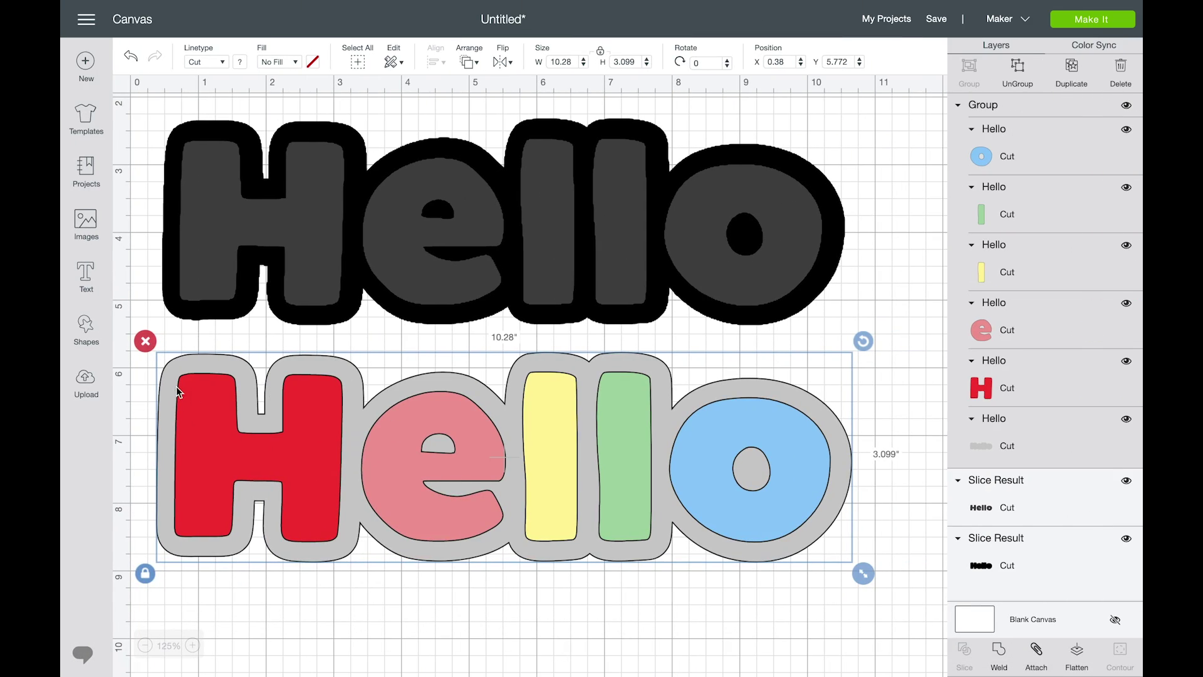
{"action": "left_click", "coordinate": [85, 381]}
{"action": "left_click", "coordinate": [358, 296]}
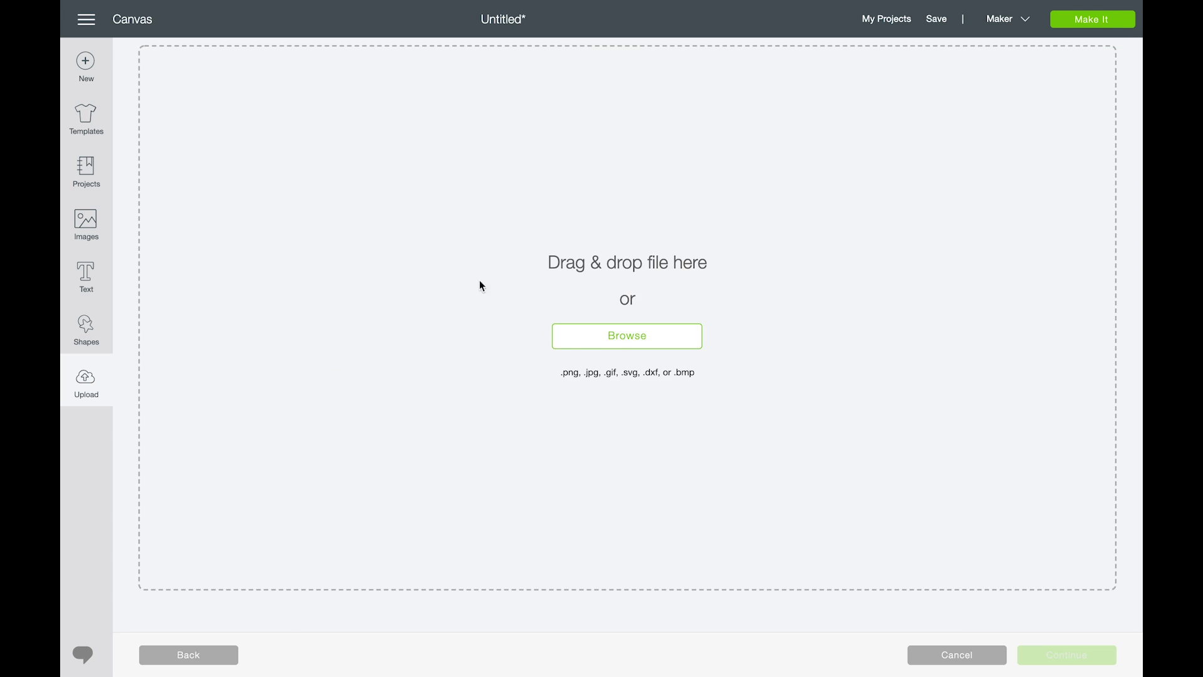
{"action": "left_click", "coordinate": [616, 340]}
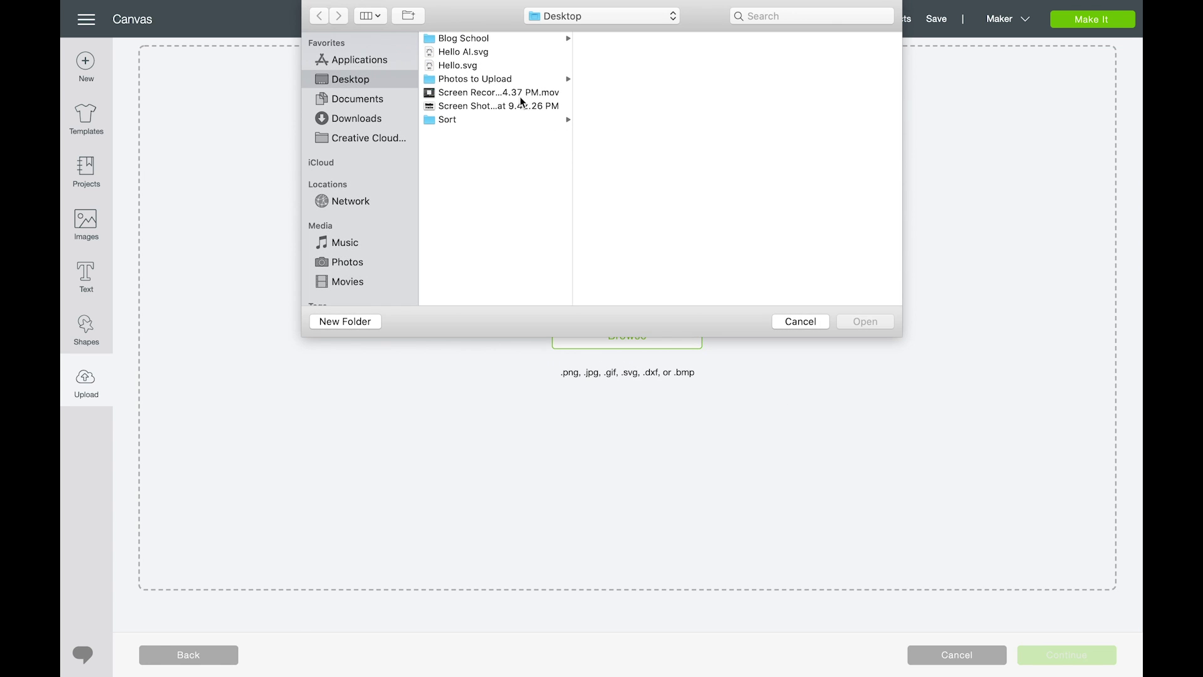
{"action": "left_click", "coordinate": [476, 52]}
{"action": "left_click", "coordinate": [862, 321]}
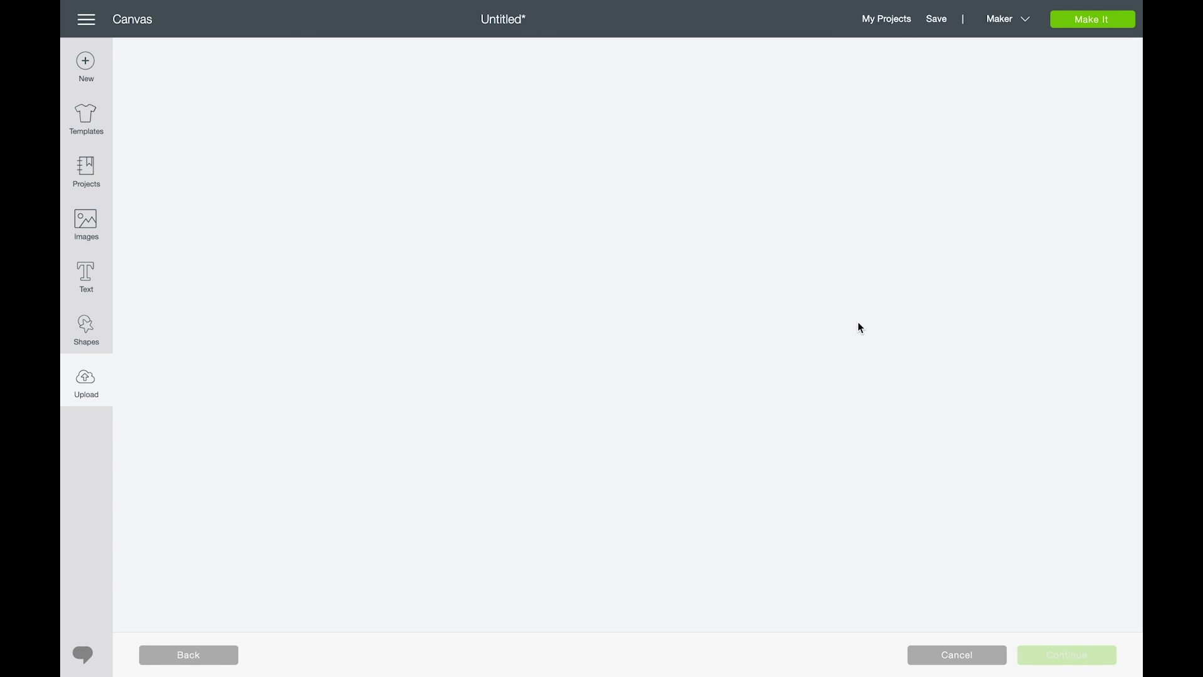
{"action": "left_click", "coordinate": [1056, 656]}
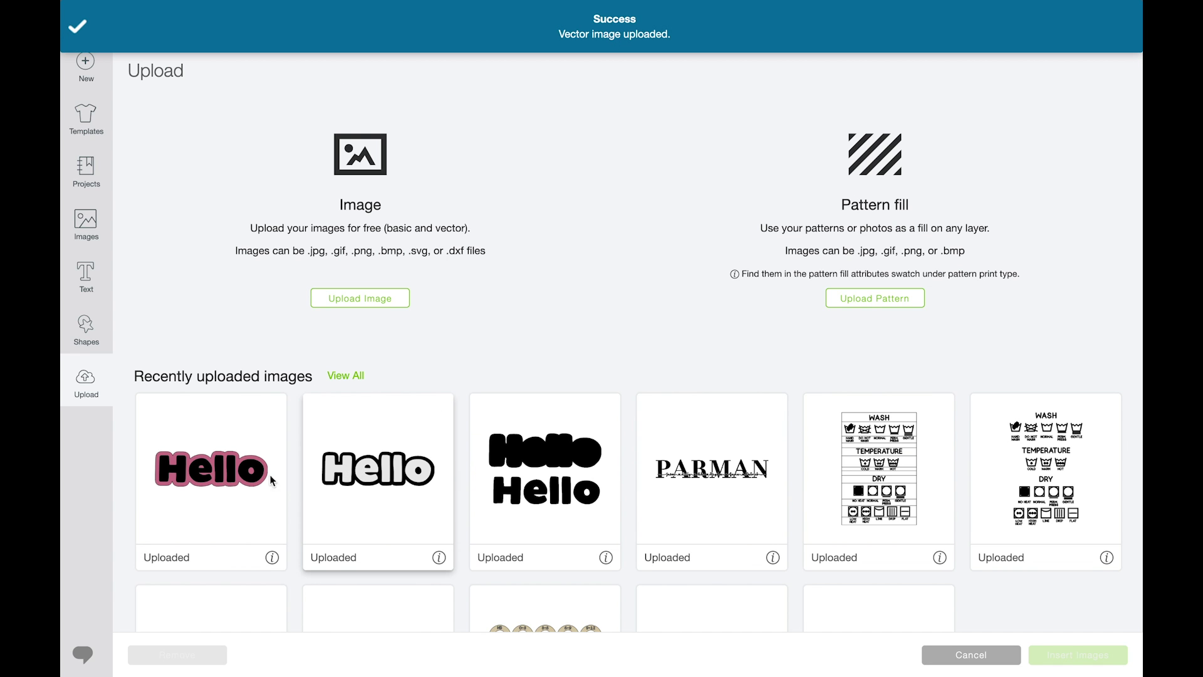
Insert the uploaded Hello AI image over the black Hello design and enlarge it to about 10.115 in wide
{"action": "left_click", "coordinate": [270, 474]}
{"action": "left_click", "coordinate": [1054, 656]}
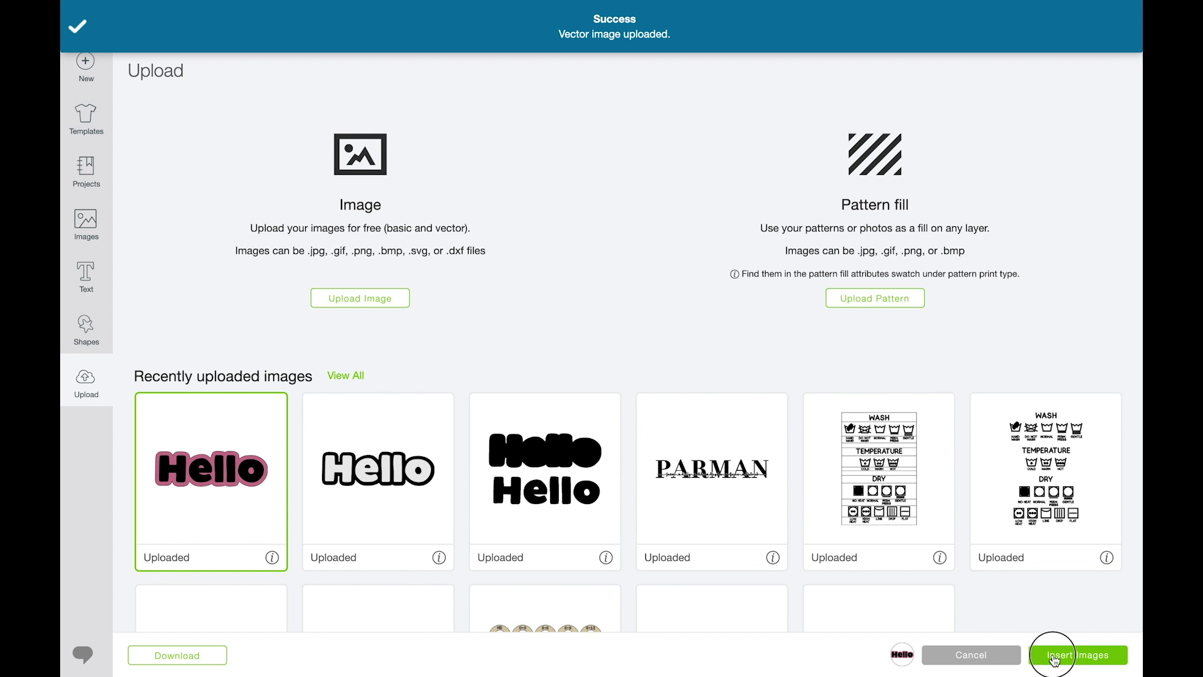
{"action": "left_click_drag", "start_coordinate": [494, 413], "coordinate": [405, 198]}
{"action": "left_click_drag", "start_coordinate": [613, 280], "coordinate": [830, 387]}
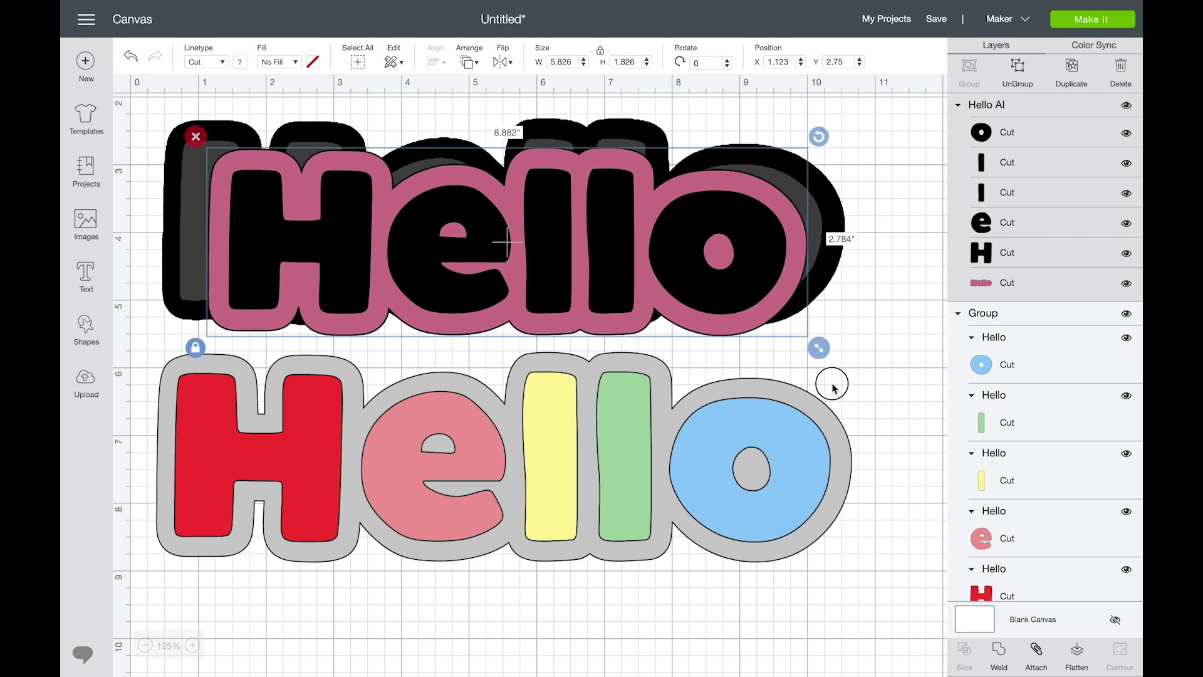
{"action": "left_click_drag", "start_coordinate": [644, 255], "coordinate": [609, 227]}
{"action": "left_click_drag", "start_coordinate": [802, 326], "coordinate": [870, 352]}
Ungroup the Hello AI design and check its H and pink offset layers against the grey offset layer
{"action": "left_click", "coordinate": [1018, 65]}
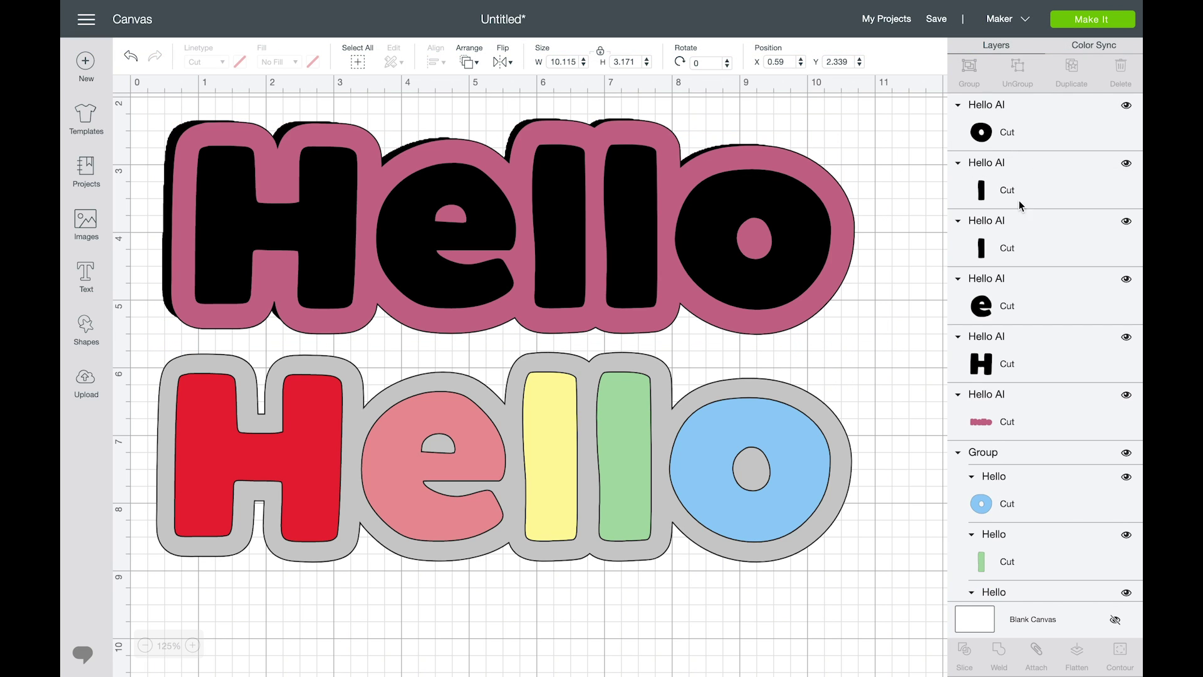
{"action": "left_click", "coordinate": [276, 226]}
{"action": "scroll", "coordinate": [1003, 238], "scroll_direction": "down", "scroll_amount": 3}
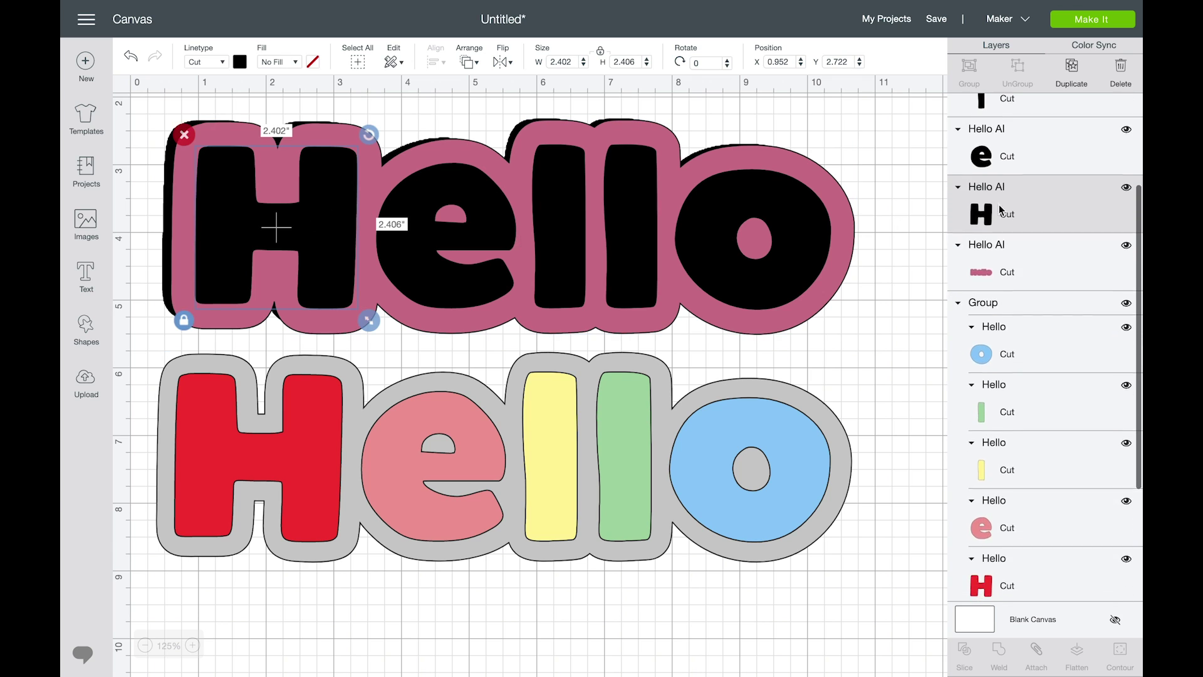
{"action": "left_click", "coordinate": [1015, 269]}
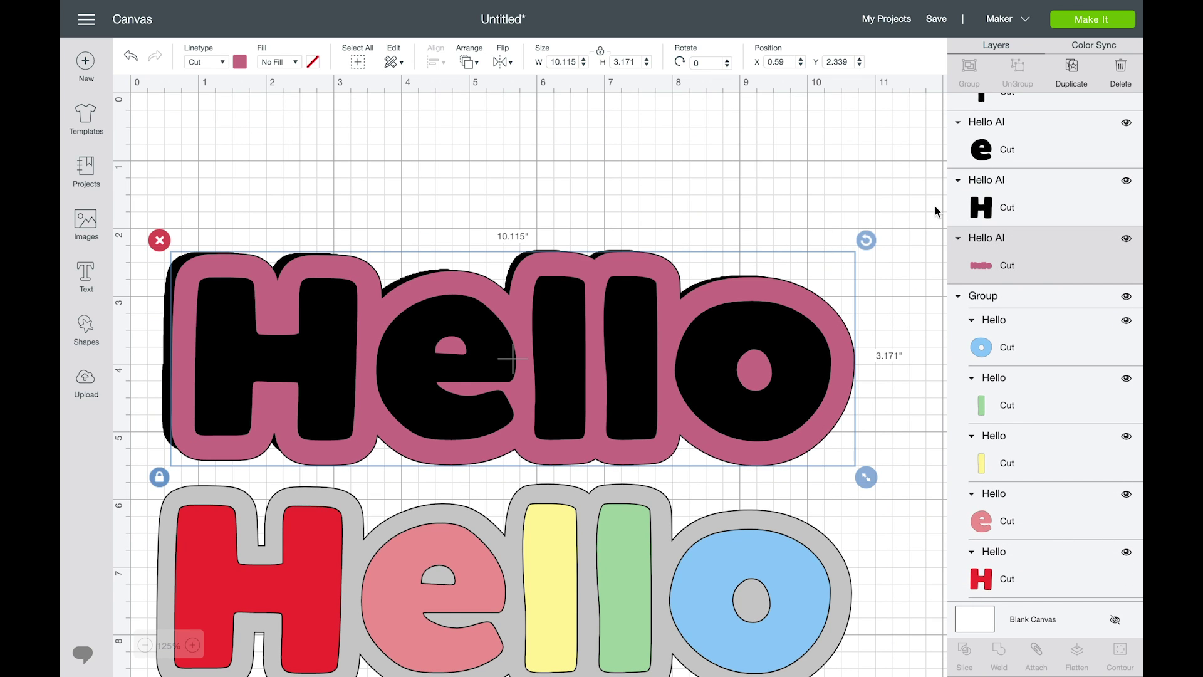
{"action": "scroll", "coordinate": [1015, 242], "scroll_direction": "down", "scroll_amount": 3}
{"action": "left_click", "coordinate": [994, 459]}
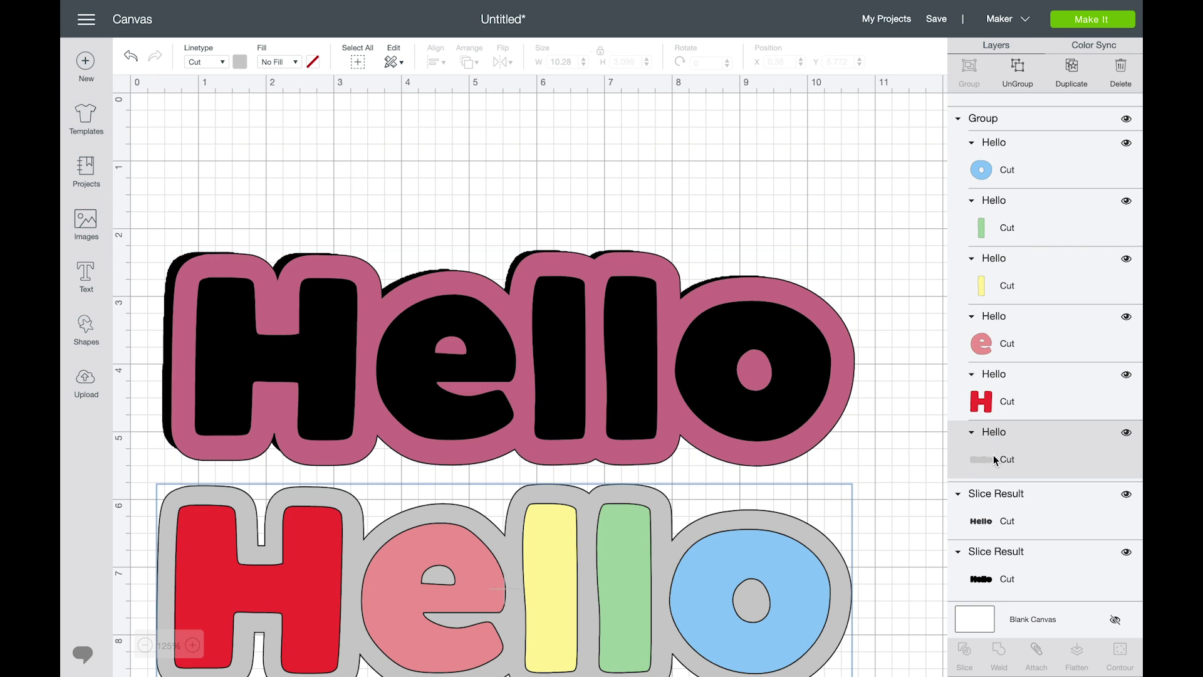
Delete both Slice Result layers behind the pink Hello and compare the two remaining designs
{"action": "left_click", "coordinate": [990, 519]}
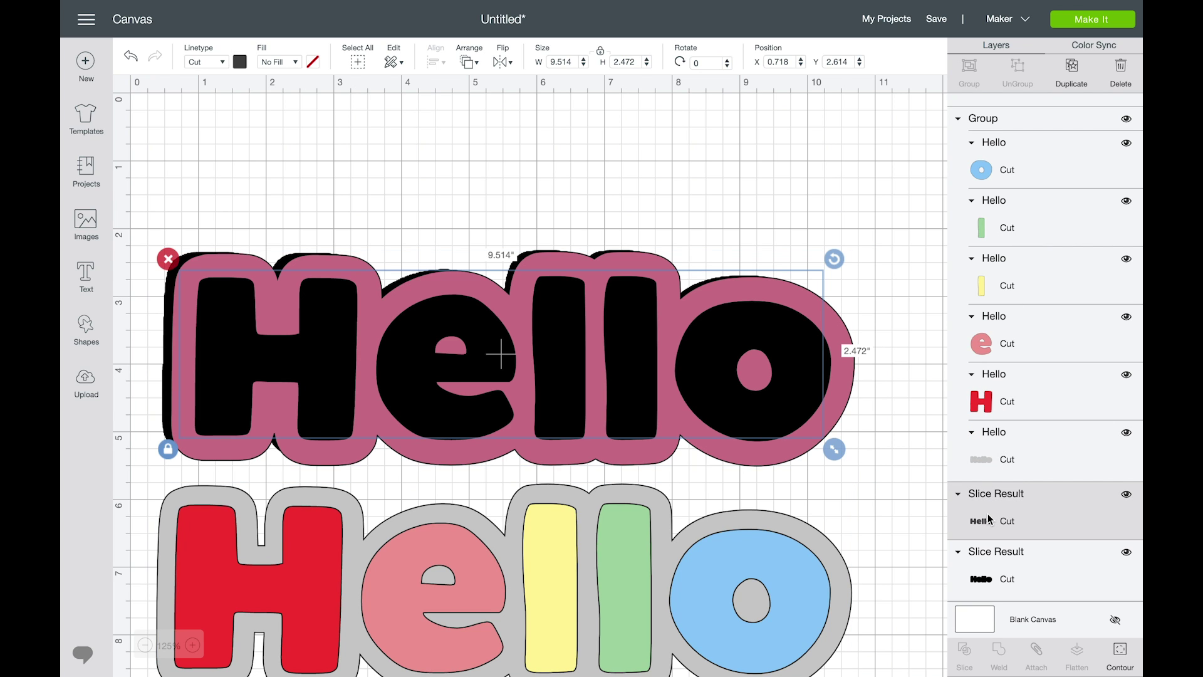
{"action": "key", "text": "Delete"}
{"action": "left_click", "coordinate": [983, 600]}
{"action": "key", "text": "Delete"}
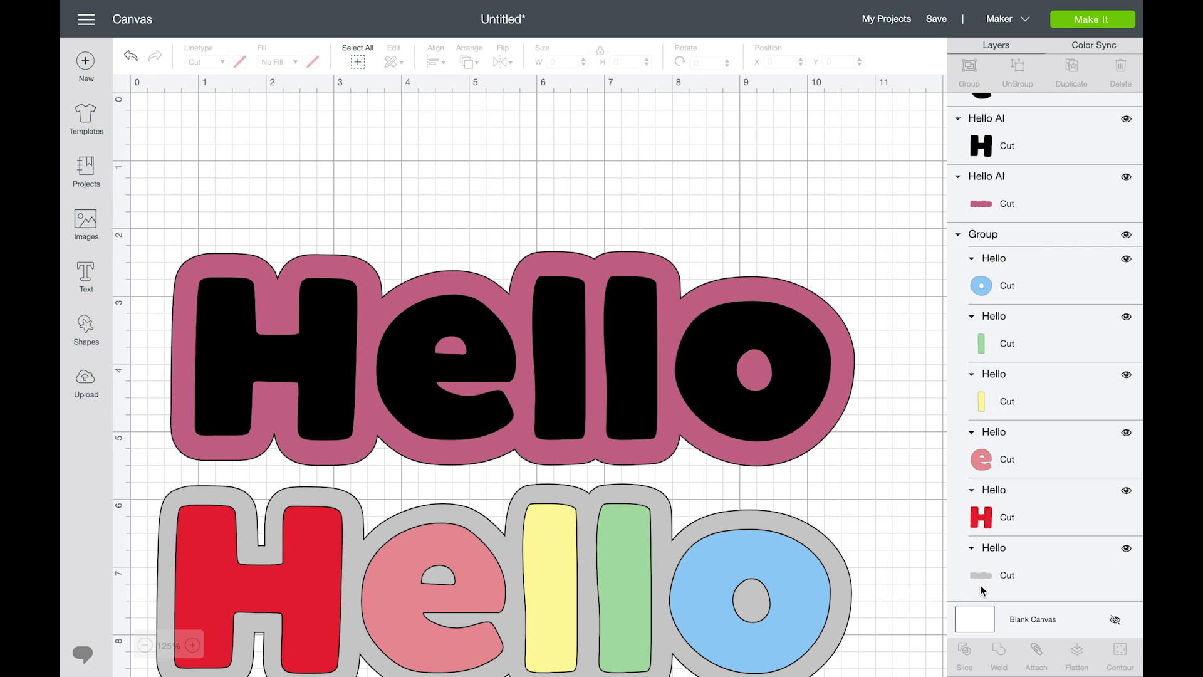
{"action": "scroll", "coordinate": [441, 362], "scroll_direction": "down", "scroll_amount": 3}
{"action": "scroll", "coordinate": [442, 362], "scroll_direction": "down", "scroll_amount": 2}
{"action": "scroll", "coordinate": [442, 360], "scroll_direction": "up", "scroll_amount": 3}
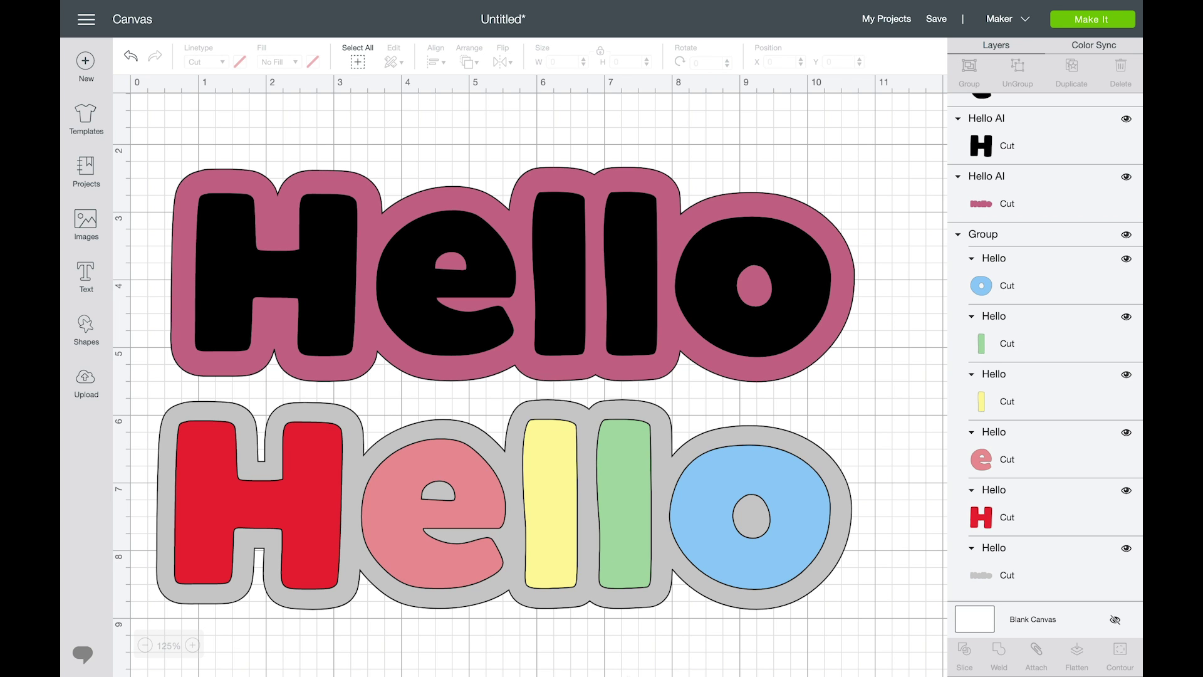
Switch to Silhouette Studio and delete the whole black-outlined Hello design from the page
{"action": "mouse_move", "coordinate": [699, 672]}
{"action": "left_click", "coordinate": [700, 664]}
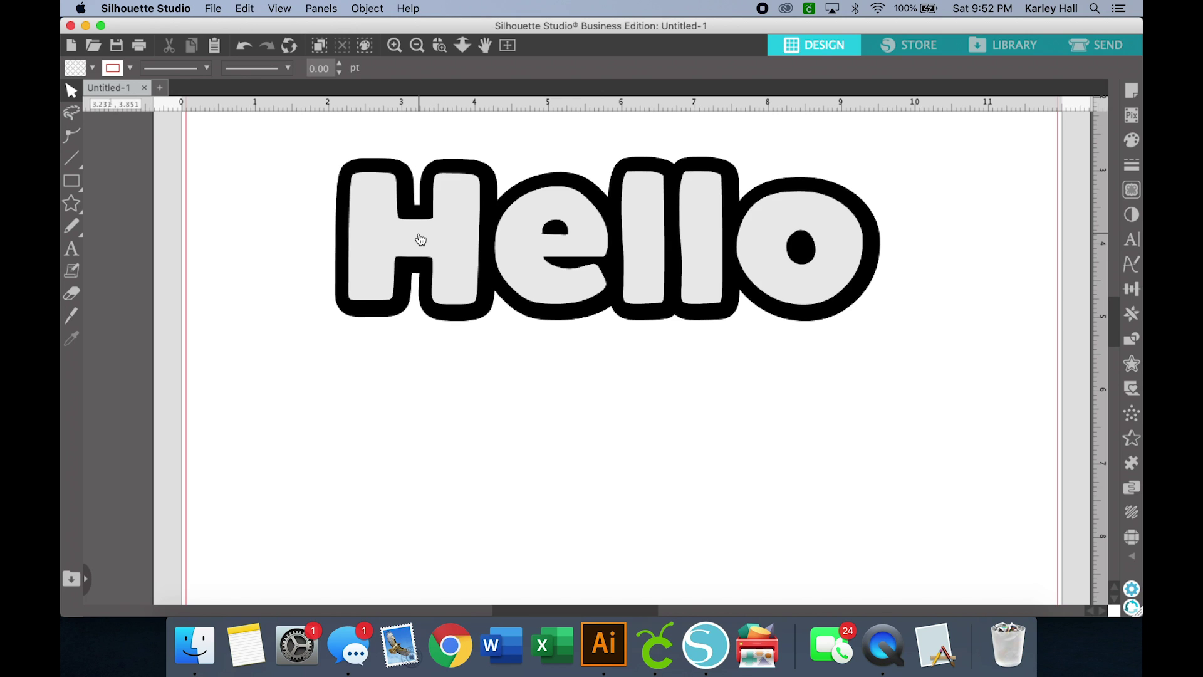
{"action": "left_click_drag", "start_coordinate": [266, 141], "coordinate": [951, 393]}
{"action": "key", "text": "Delete"}
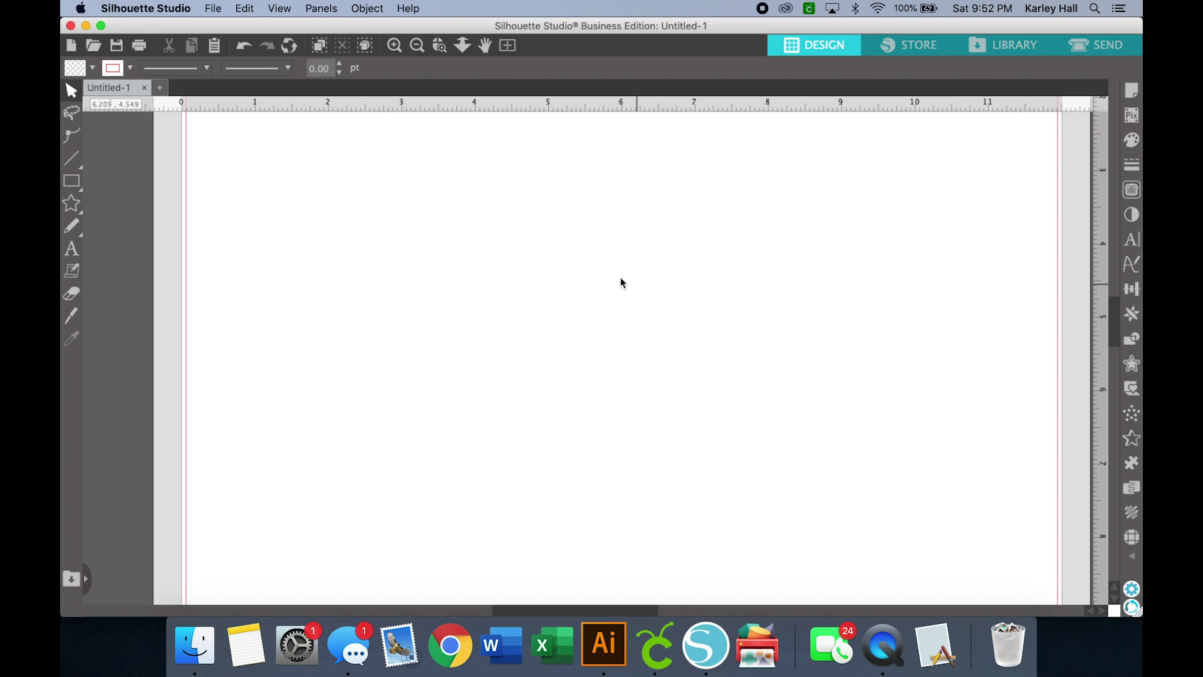
Add a text object reading "love" in the upper part of the empty page
{"action": "left_click", "coordinate": [71, 249]}
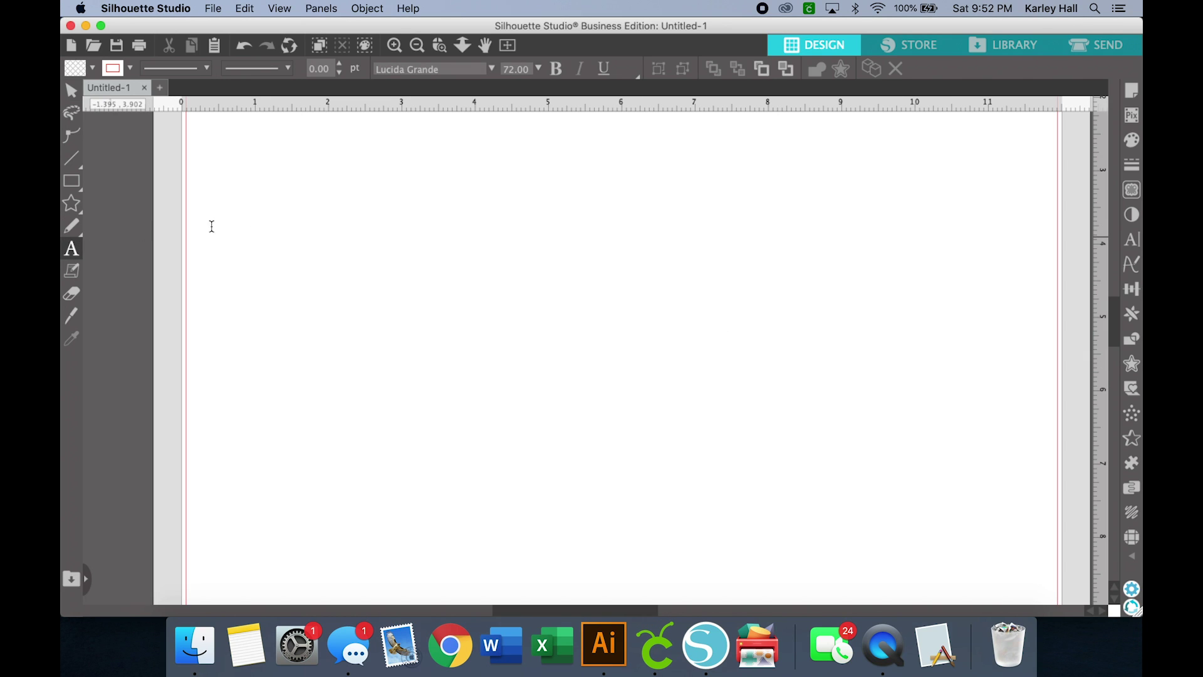
{"action": "left_click", "coordinate": [430, 247]}
{"action": "type", "text": "love"}
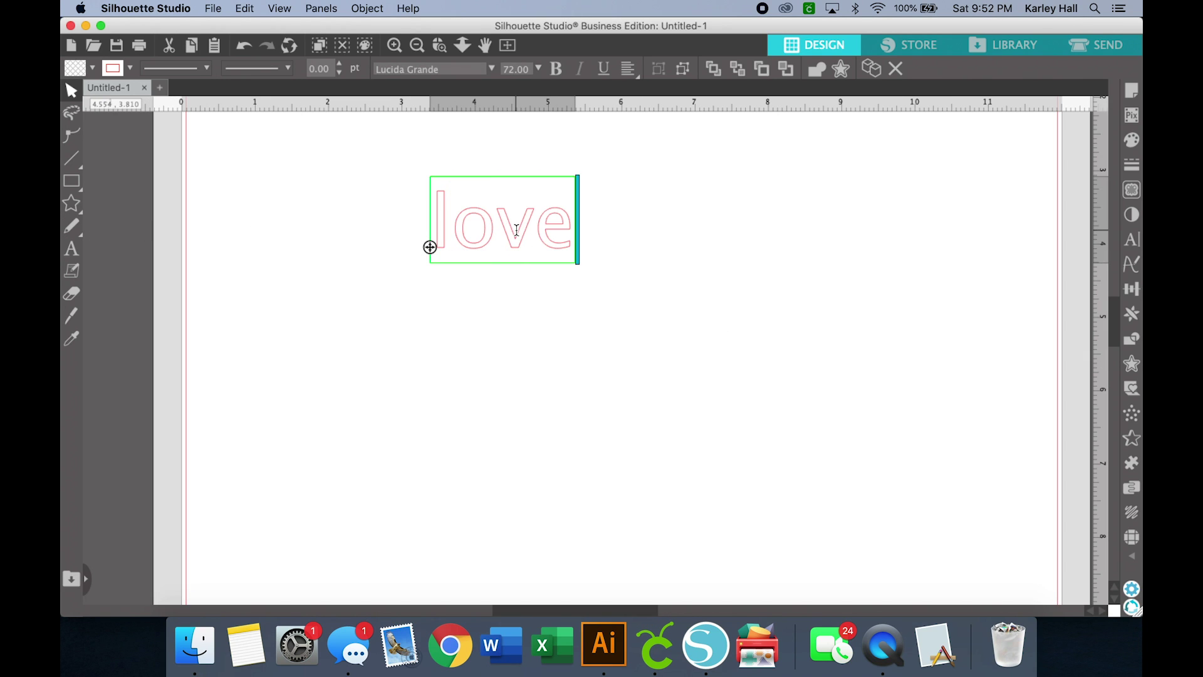
Change the font of the word "love" to the Argentinian Nights script
{"action": "left_click", "coordinate": [475, 232]}
{"action": "left_click", "coordinate": [438, 223]}
{"action": "double_click", "coordinate": [532, 225]}
{"action": "left_click_drag", "start_coordinate": [445, 71], "coordinate": [373, 65]}
{"action": "type", "text": "a"}
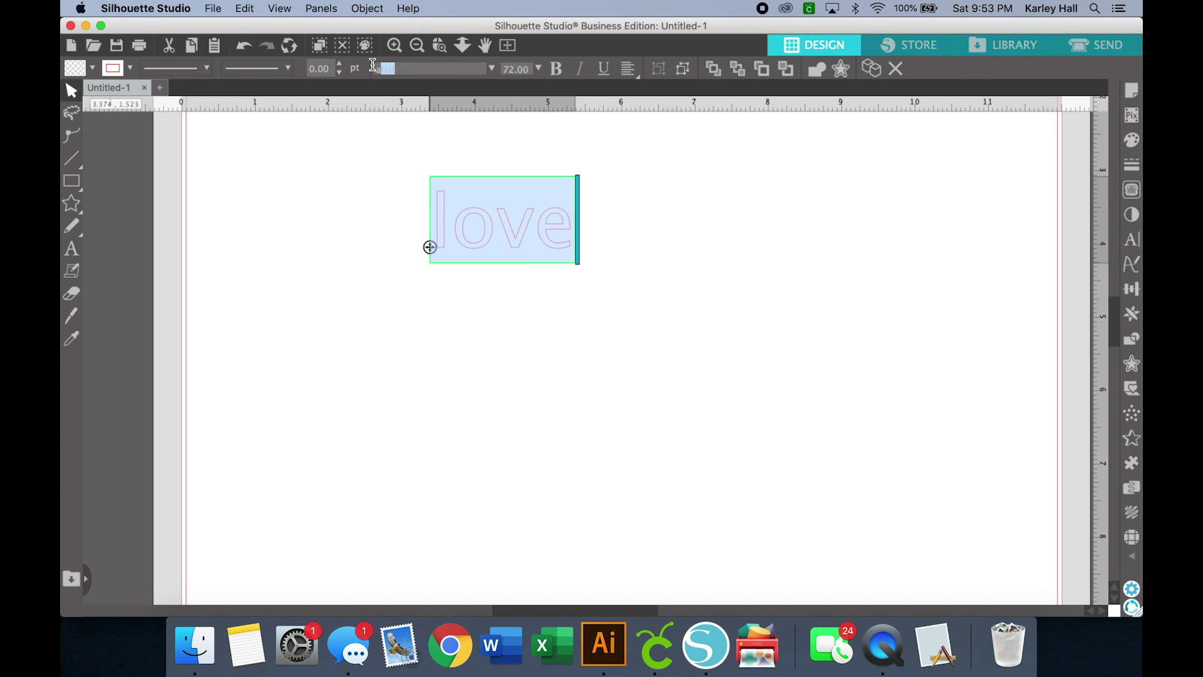
{"action": "type", "text": "rg"}
{"action": "key", "text": "Return"}
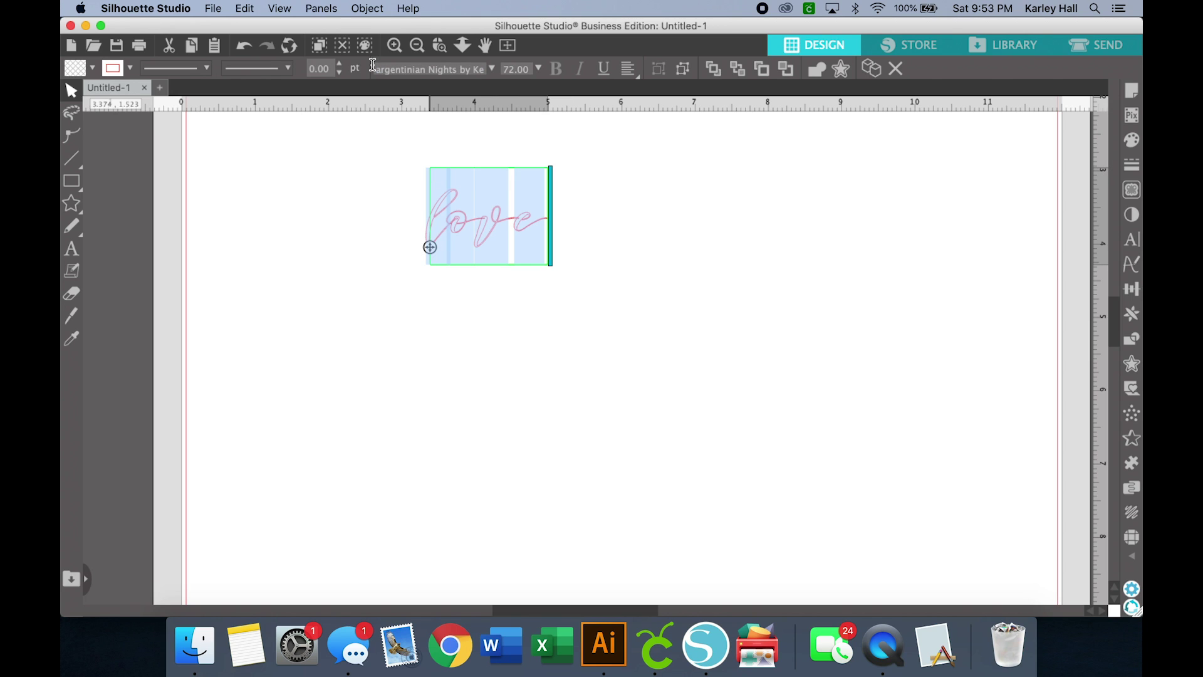
{"action": "left_click", "coordinate": [271, 215]}
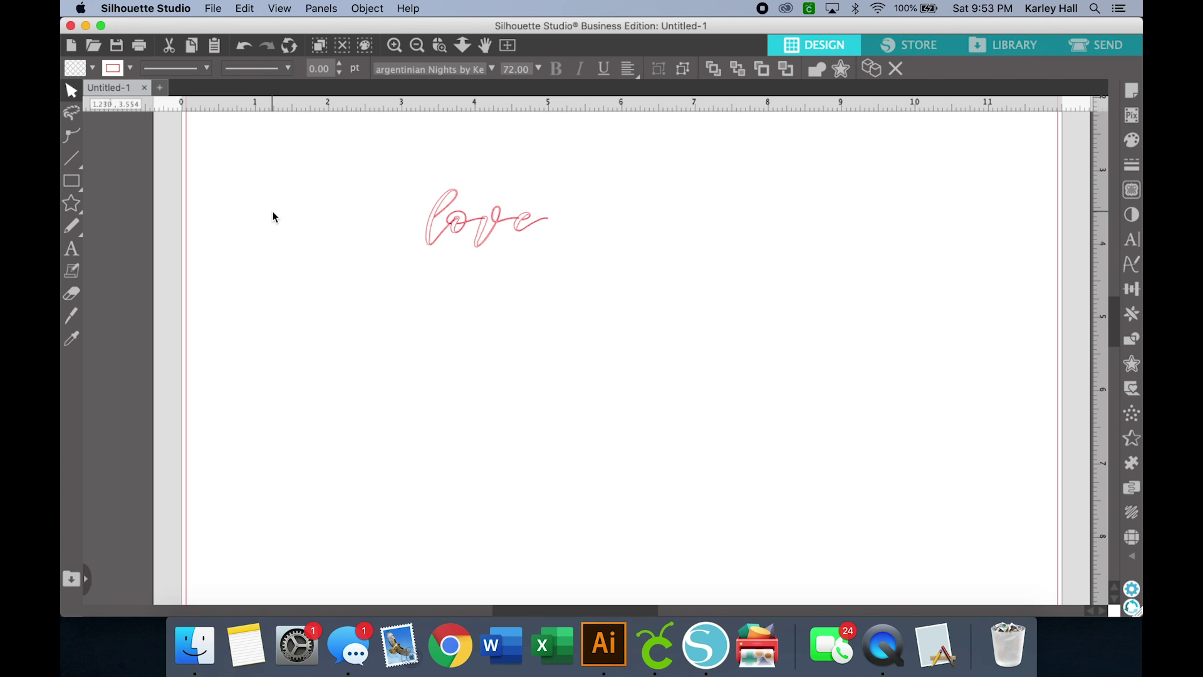
Enlarge the "love" text proportionally to about 4.483 in wide and 3.698 in high
{"action": "left_click", "coordinate": [491, 210]}
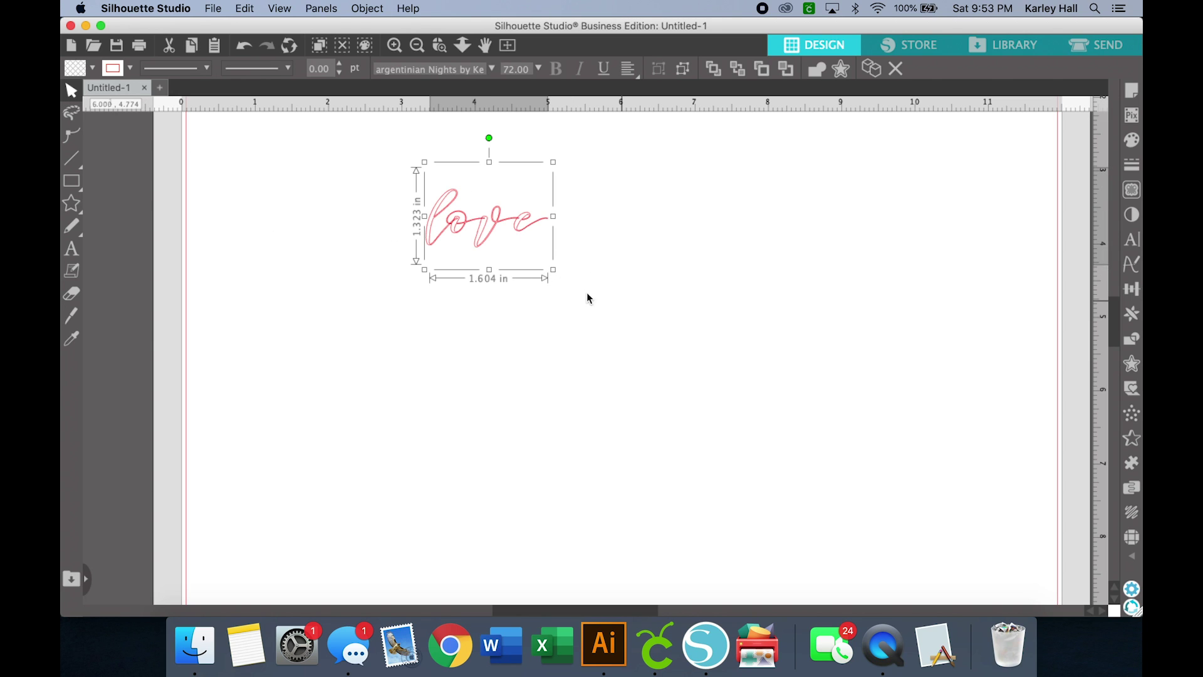
{"action": "left_click", "coordinate": [585, 280]}
{"action": "left_click", "coordinate": [535, 225]}
{"action": "left_click_drag", "start_coordinate": [554, 271], "coordinate": [792, 418]}
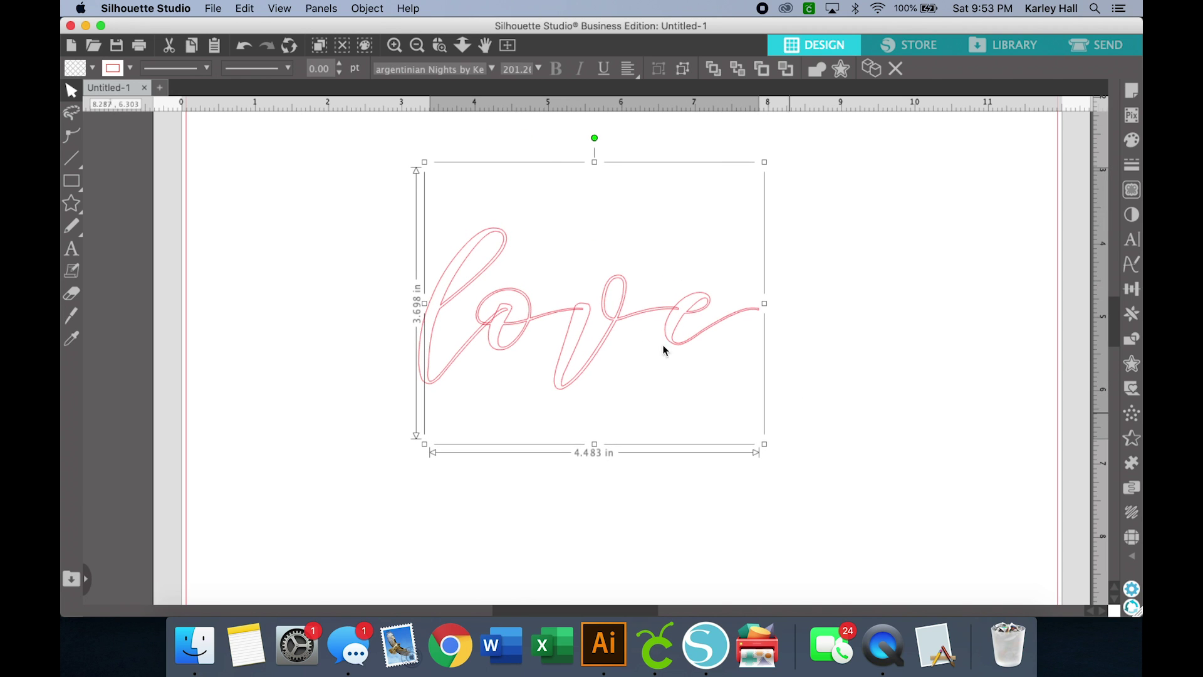
{"action": "left_click", "coordinate": [881, 265]}
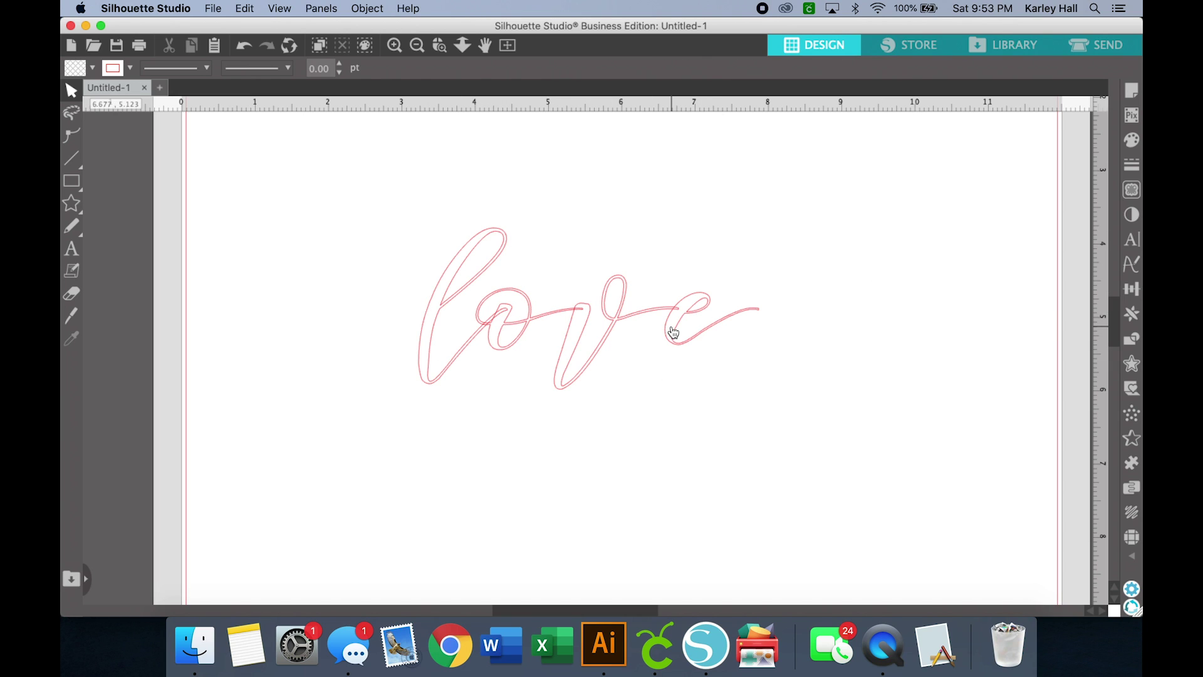
Weld the overlapping script letters of "love" into one shape
{"action": "left_click", "coordinate": [612, 320]}
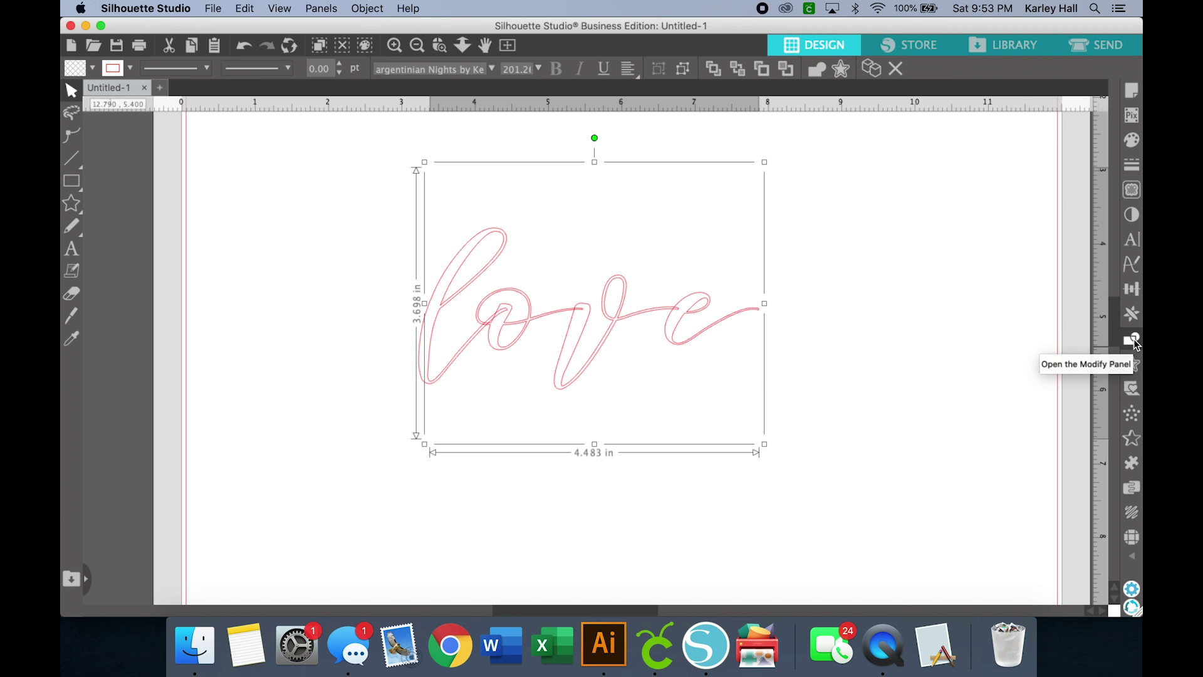
{"action": "left_click", "coordinate": [320, 8]}
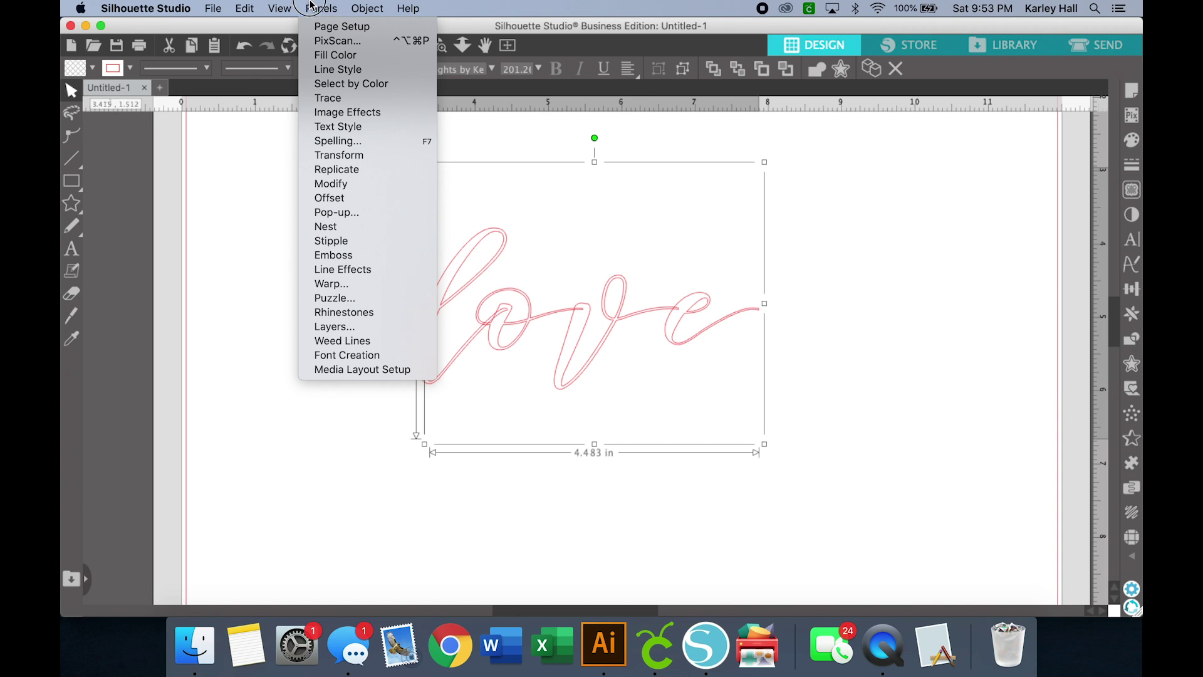
{"action": "left_click", "coordinate": [345, 184]}
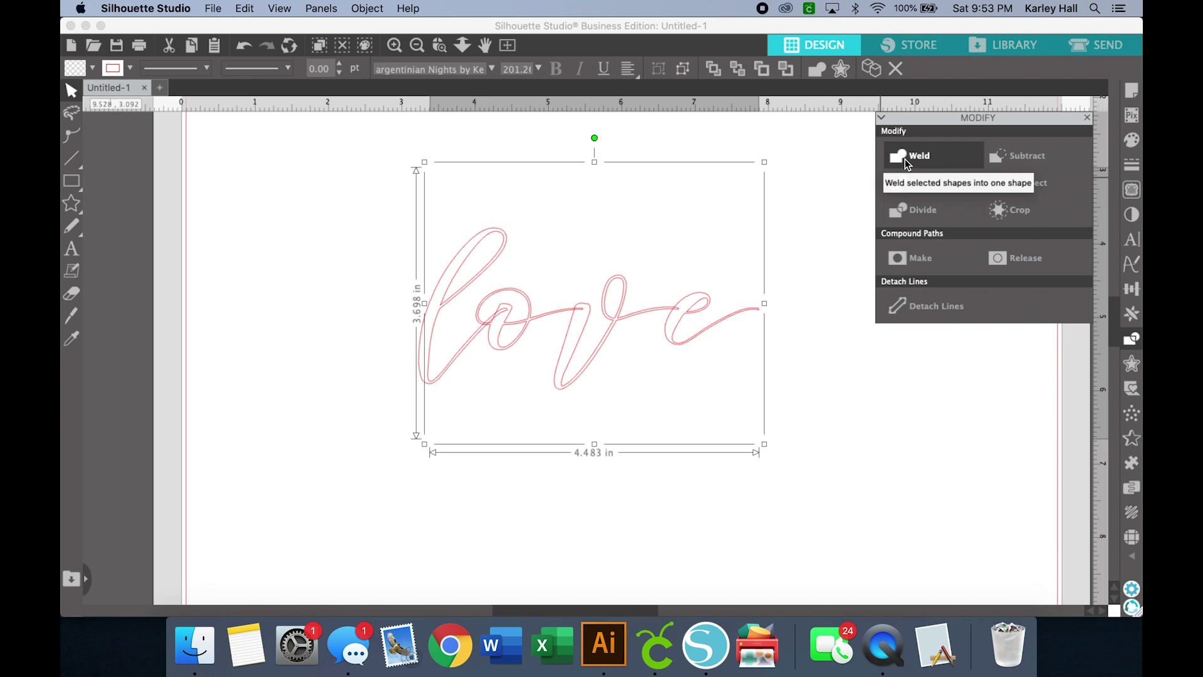
{"action": "left_click", "coordinate": [937, 165]}
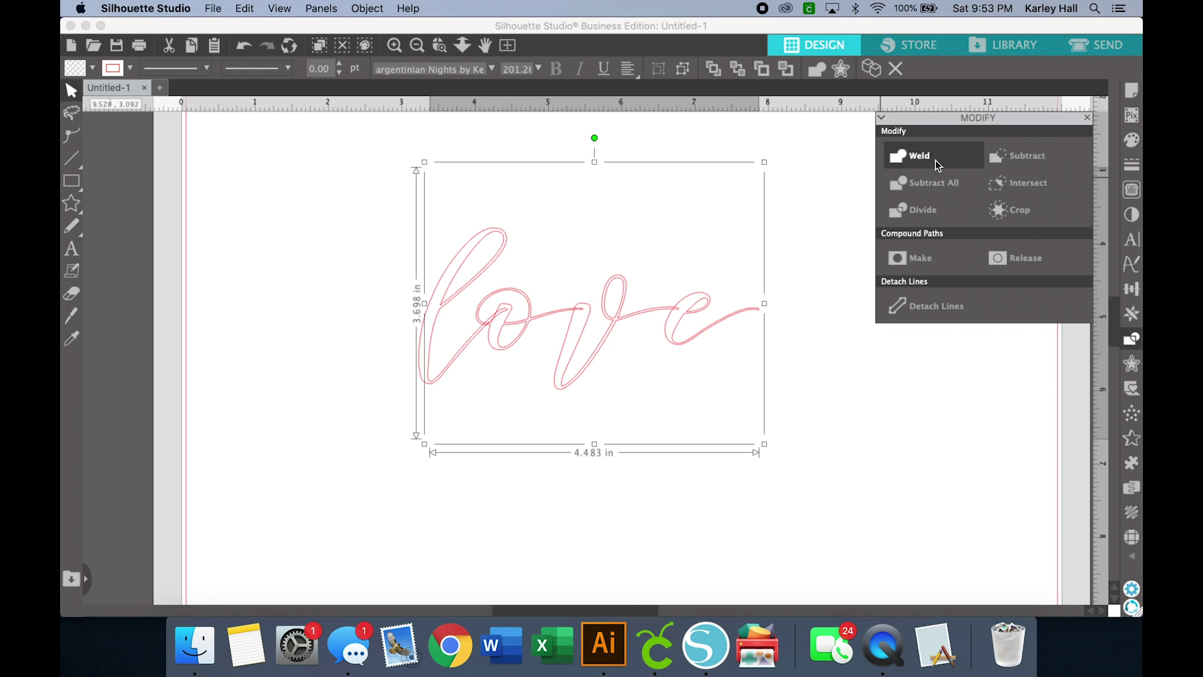
Edit the welded outline's points and delete those forming the small leftover sliver inside the letter o
{"action": "left_click", "coordinate": [395, 46]}
{"action": "left_click", "coordinate": [395, 46]}
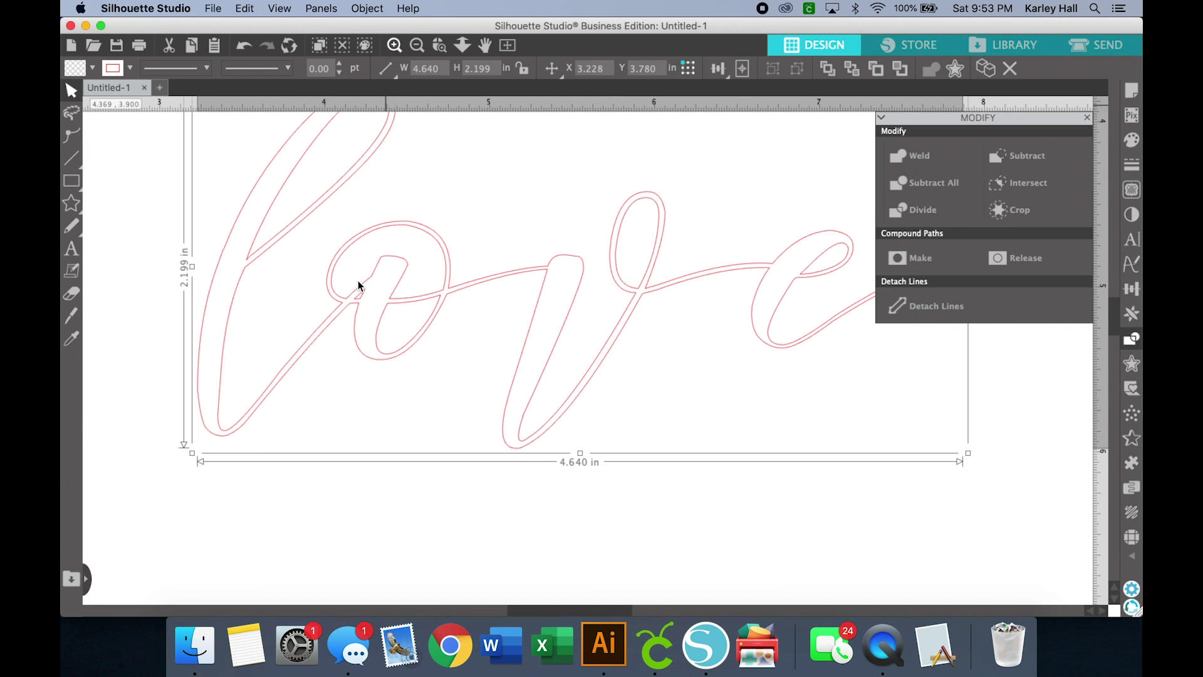
{"action": "scroll", "coordinate": [332, 281], "scroll_direction": "up", "scroll_amount": 2}
{"action": "double_click", "coordinate": [251, 273]}
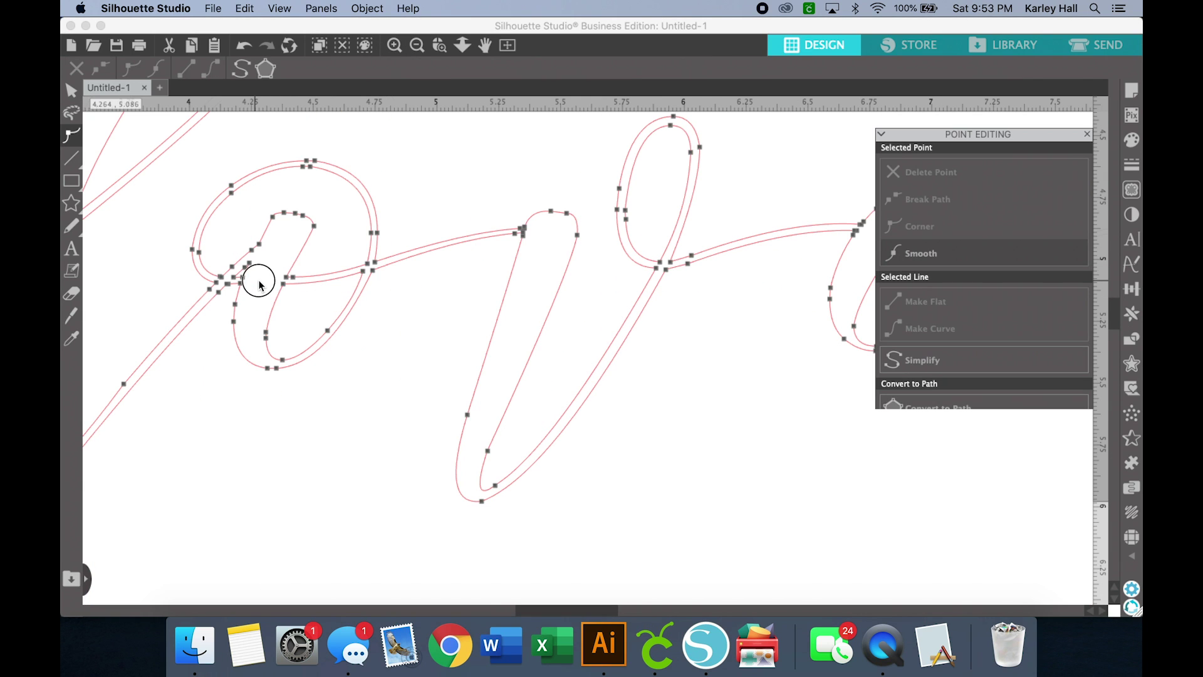
{"action": "double_click", "coordinate": [240, 267]}
{"action": "left_click", "coordinate": [242, 270]}
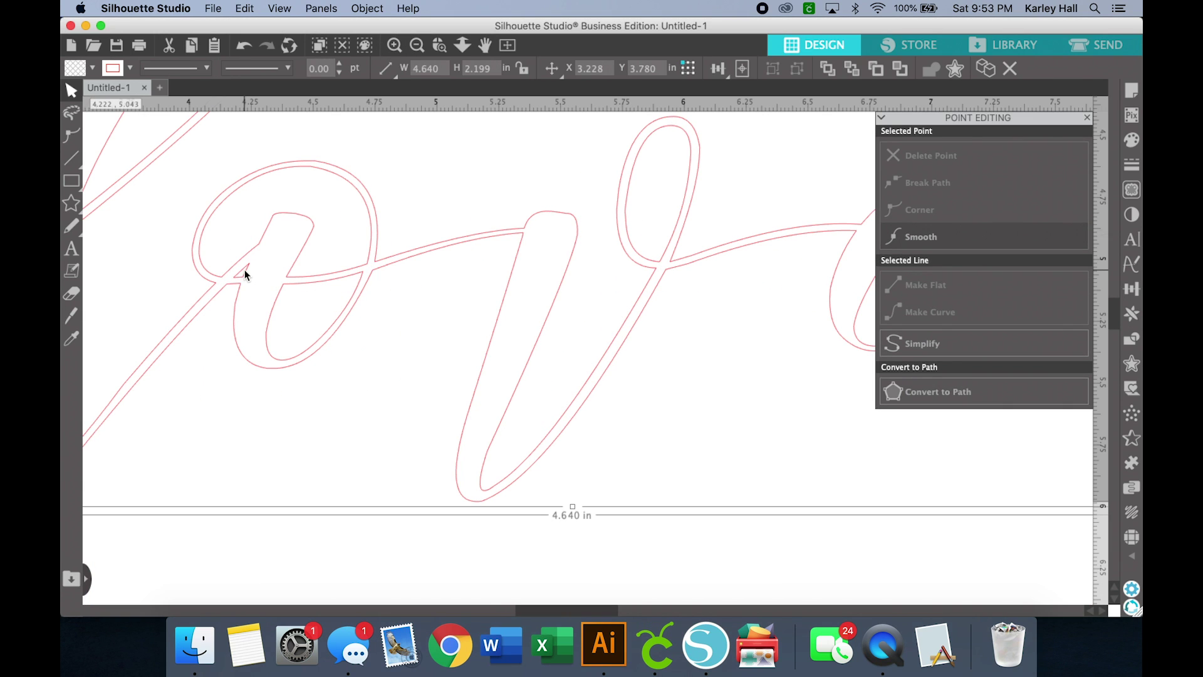
{"action": "double_click", "coordinate": [246, 276]}
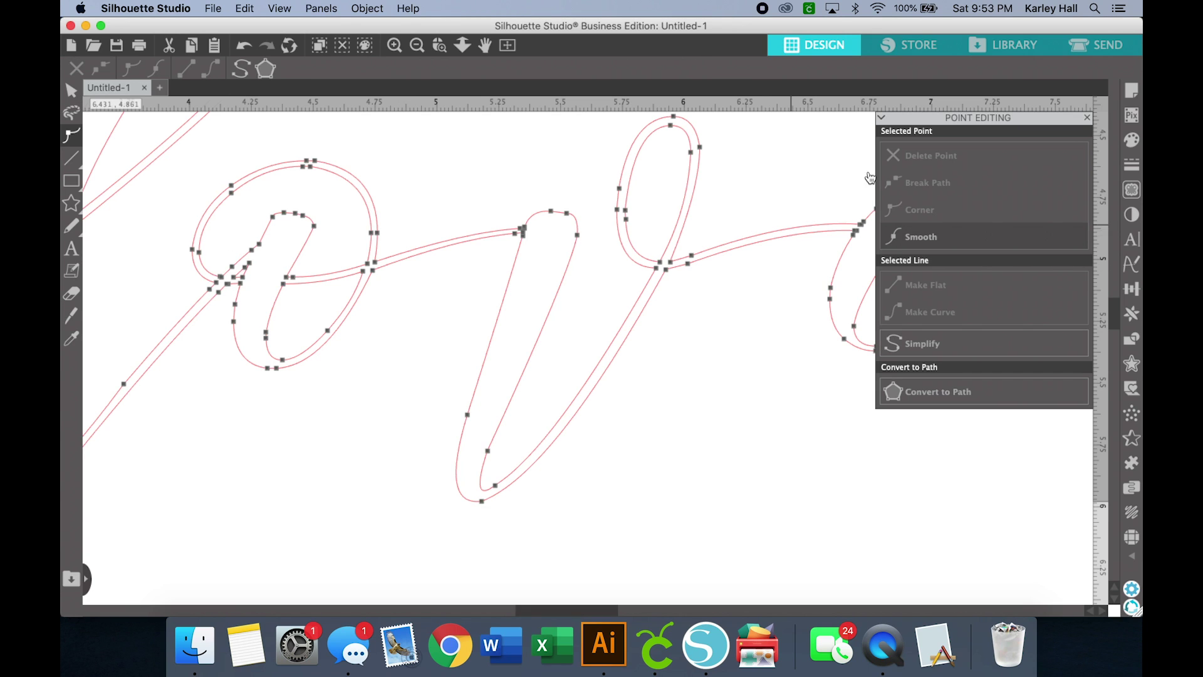
{"action": "left_click", "coordinate": [249, 268]}
{"action": "left_click", "coordinate": [962, 159]}
{"action": "left_click", "coordinate": [965, 162]}
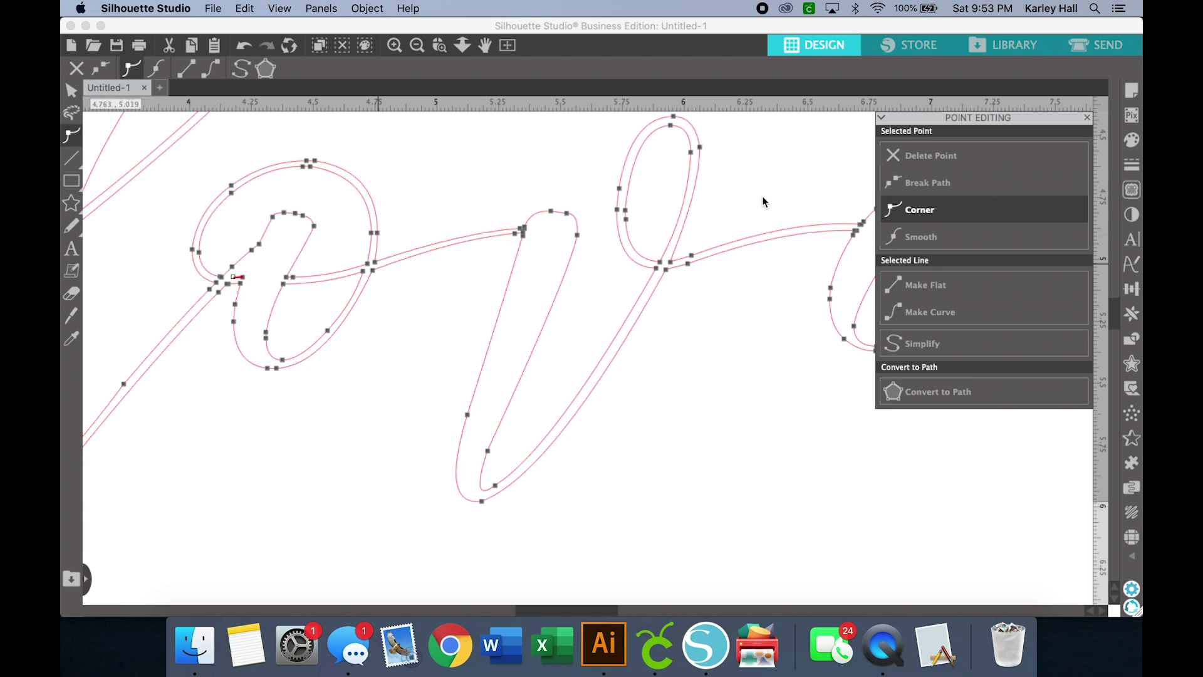
{"action": "left_click", "coordinate": [911, 165]}
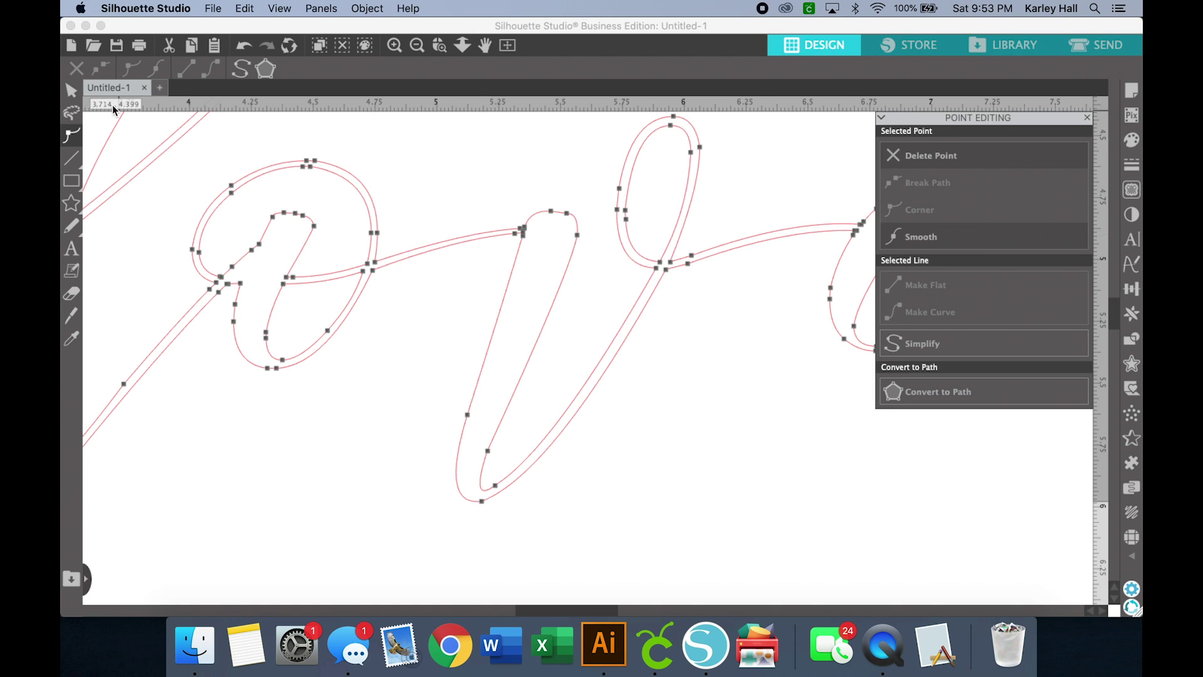
{"action": "left_click", "coordinate": [131, 133]}
{"action": "scroll", "coordinate": [132, 133], "scroll_direction": "down", "scroll_amount": 5}
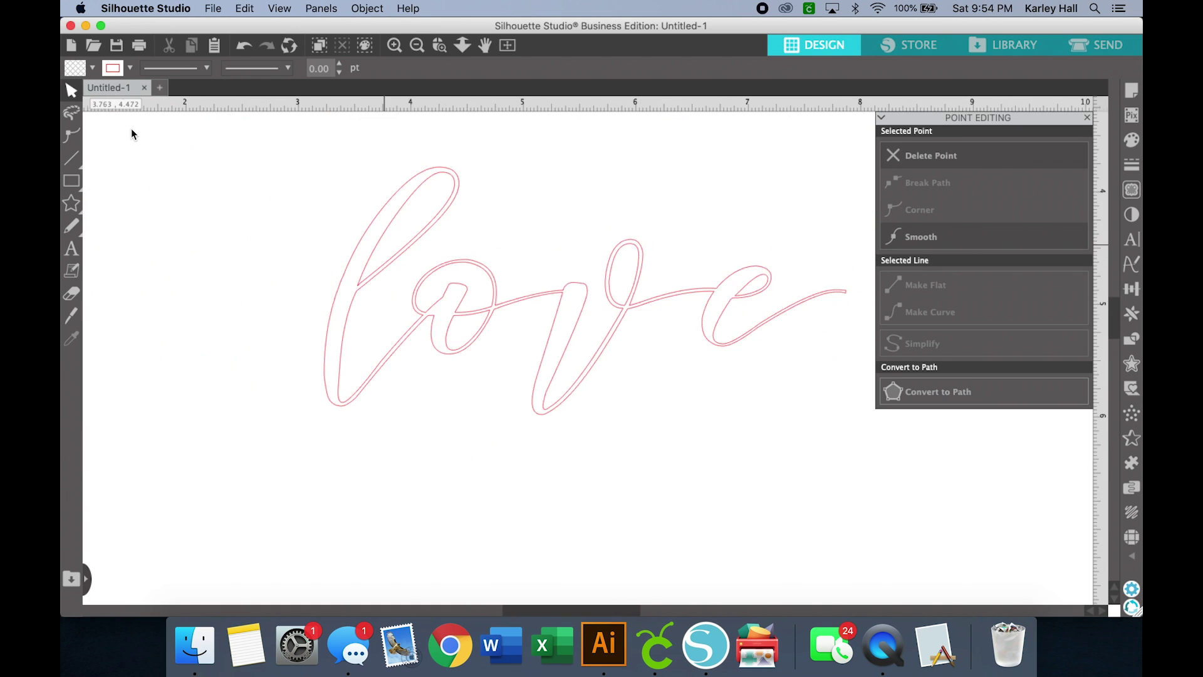
Close the point editing options and create a 0.02 in outward offset around the welded "love" outline
{"action": "scroll", "coordinate": [838, 118], "scroll_direction": "up", "scroll_amount": 2}
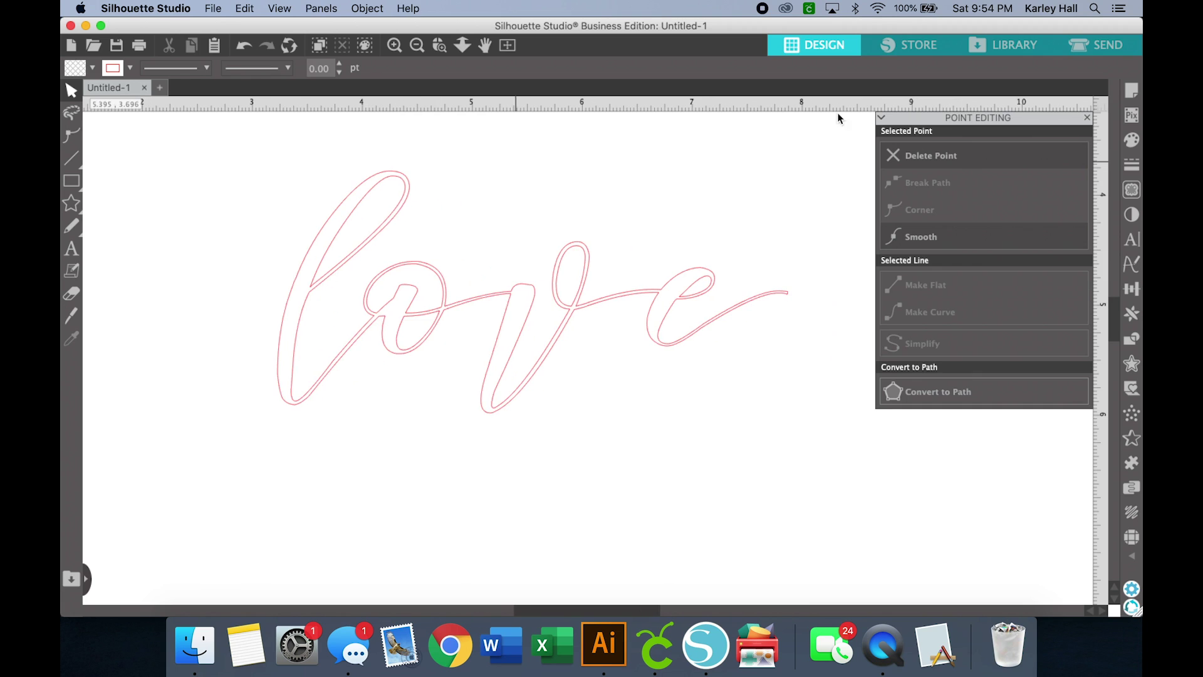
{"action": "left_click", "coordinate": [1089, 118]}
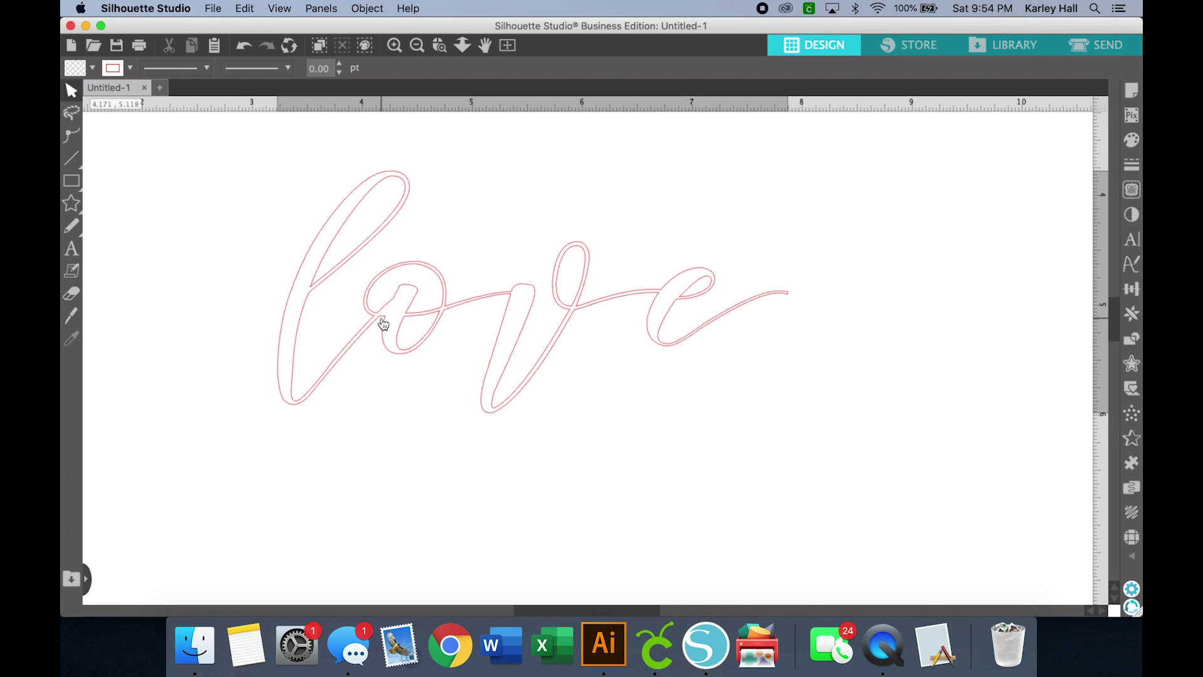
{"action": "left_click", "coordinate": [384, 324]}
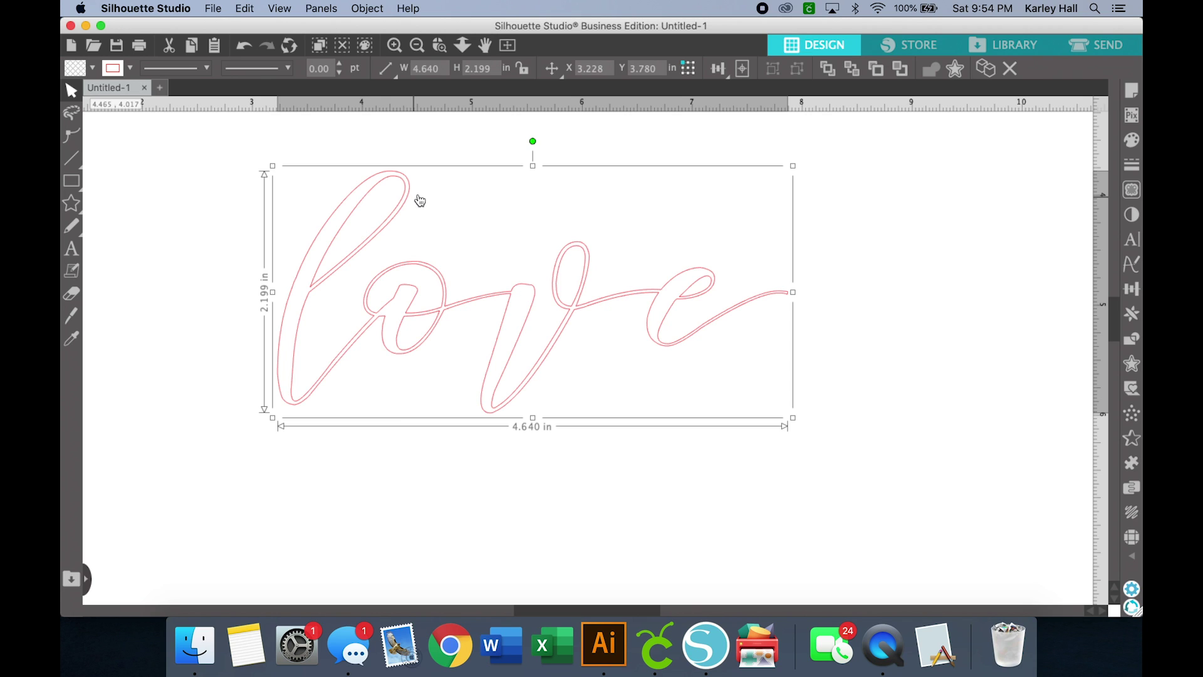
{"action": "left_click", "coordinate": [956, 70]}
{"action": "left_click", "coordinate": [909, 154]}
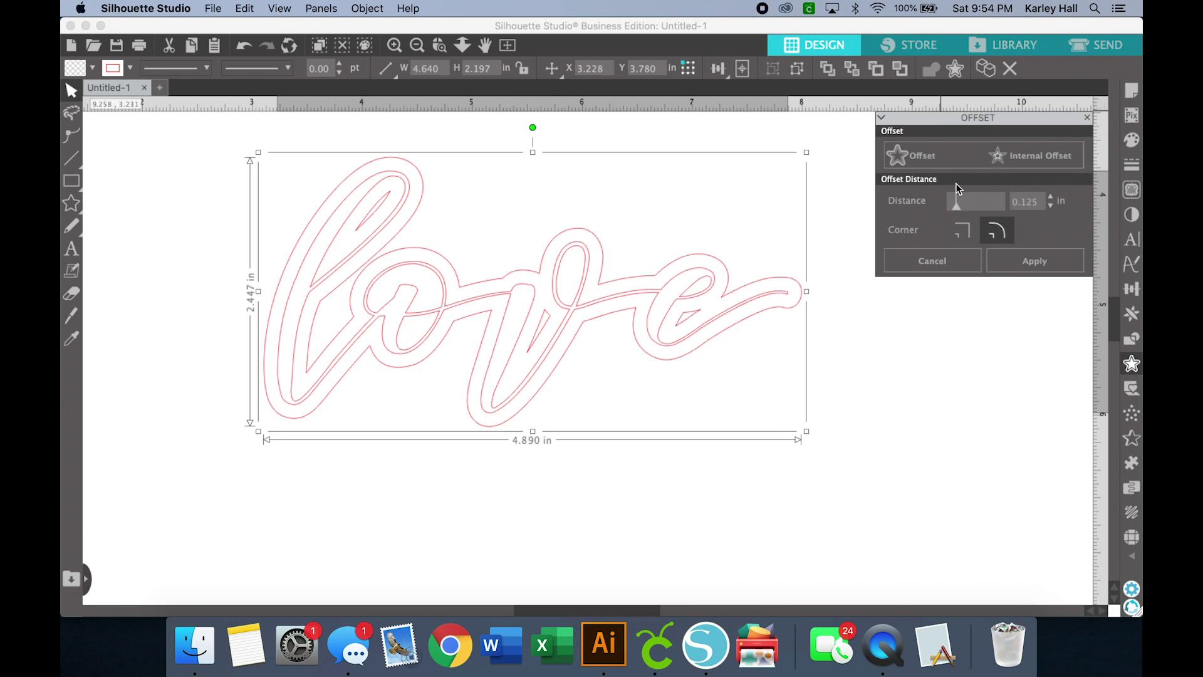
{"action": "double_click", "coordinate": [1030, 203]}
{"action": "type", "text": "0.02"}
{"action": "left_click", "coordinate": [1030, 261]}
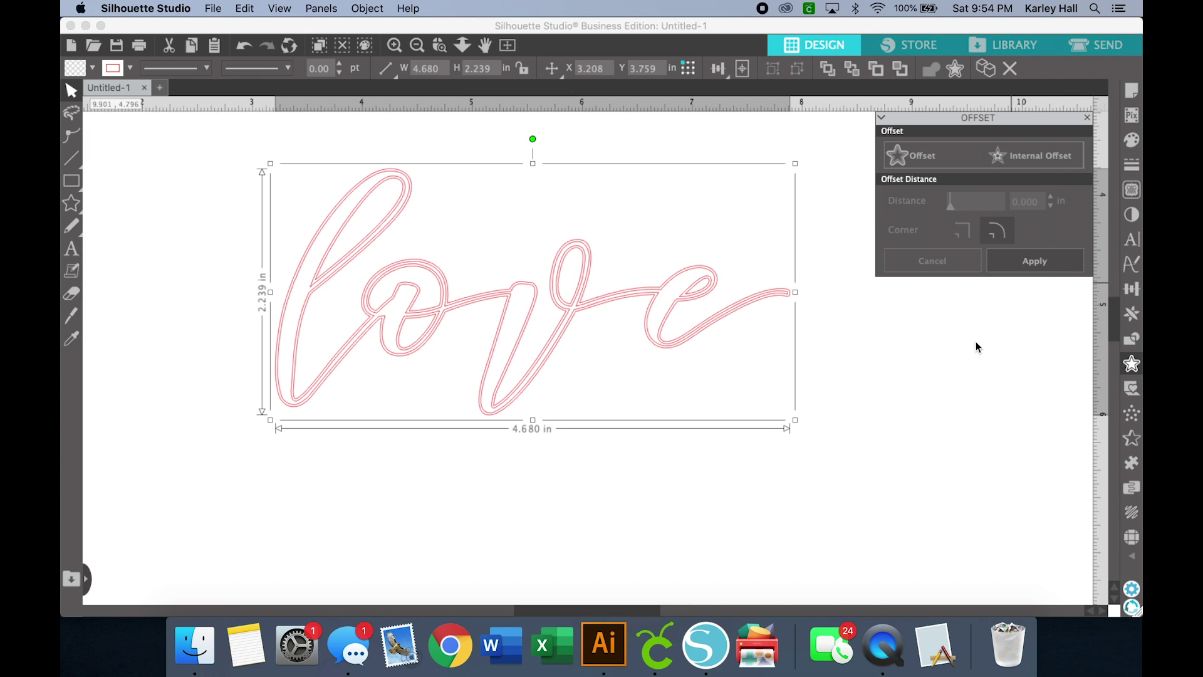
Select the original "love" outline together with its offset and weld them into one thicker shape
{"action": "left_click", "coordinate": [633, 317]}
{"action": "left_click_drag", "start_coordinate": [258, 152], "coordinate": [808, 449]}
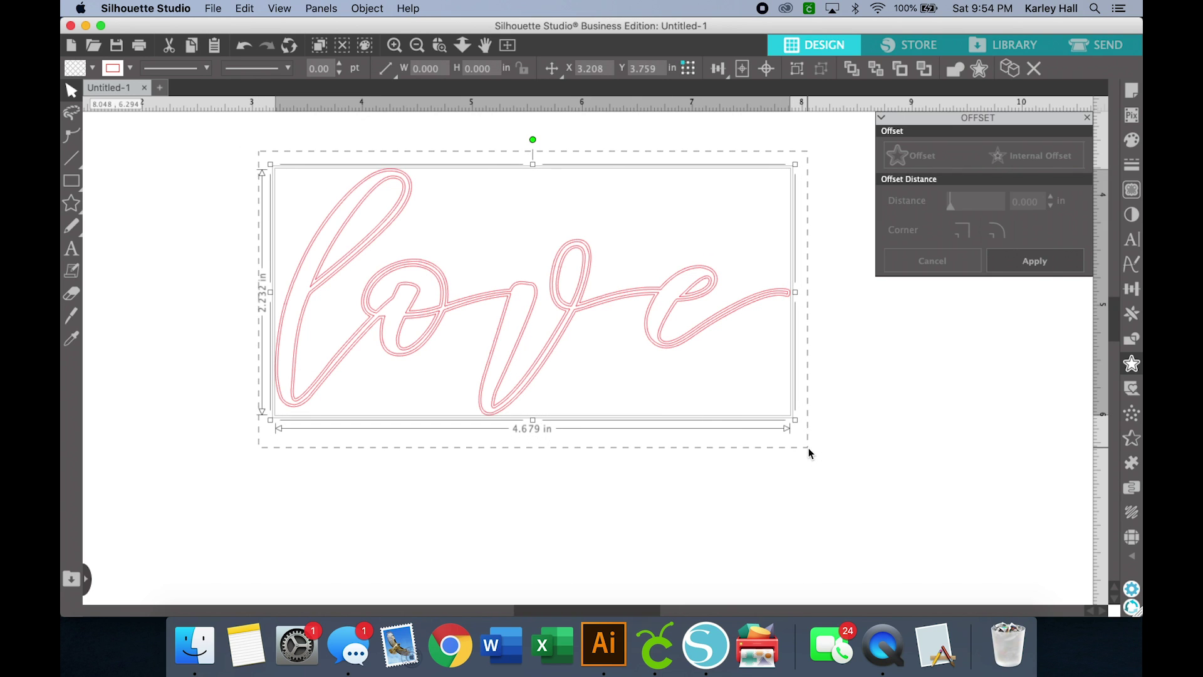
{"action": "left_click", "coordinate": [1131, 341]}
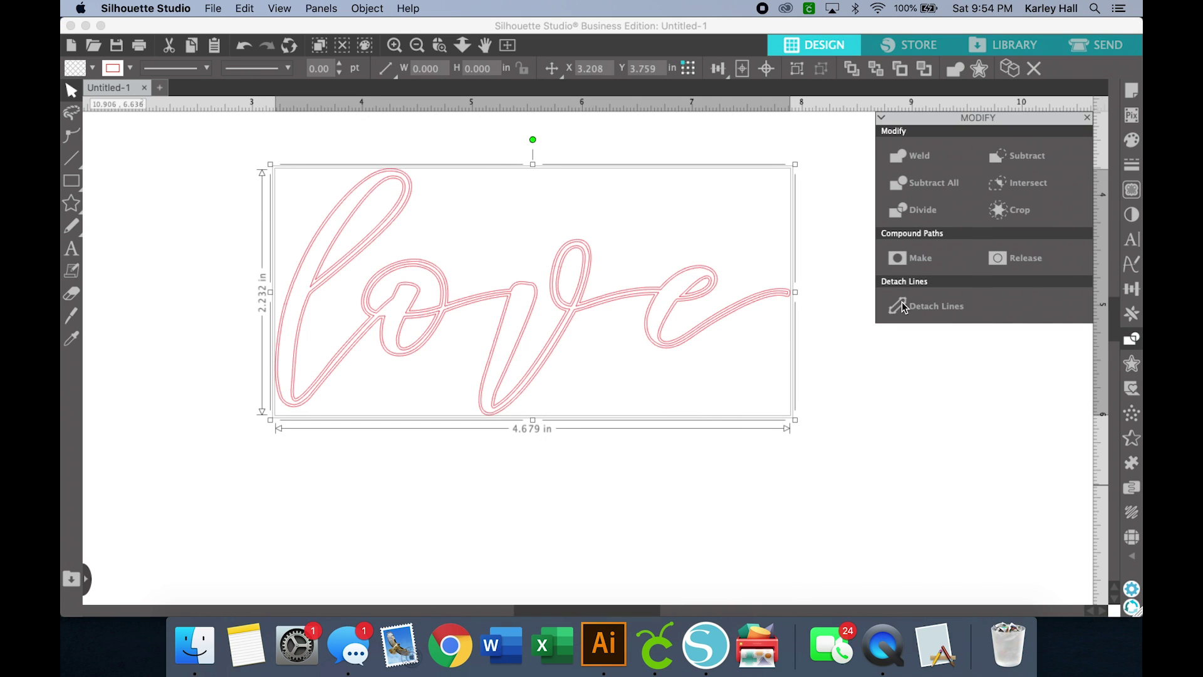
{"action": "left_click", "coordinate": [923, 156]}
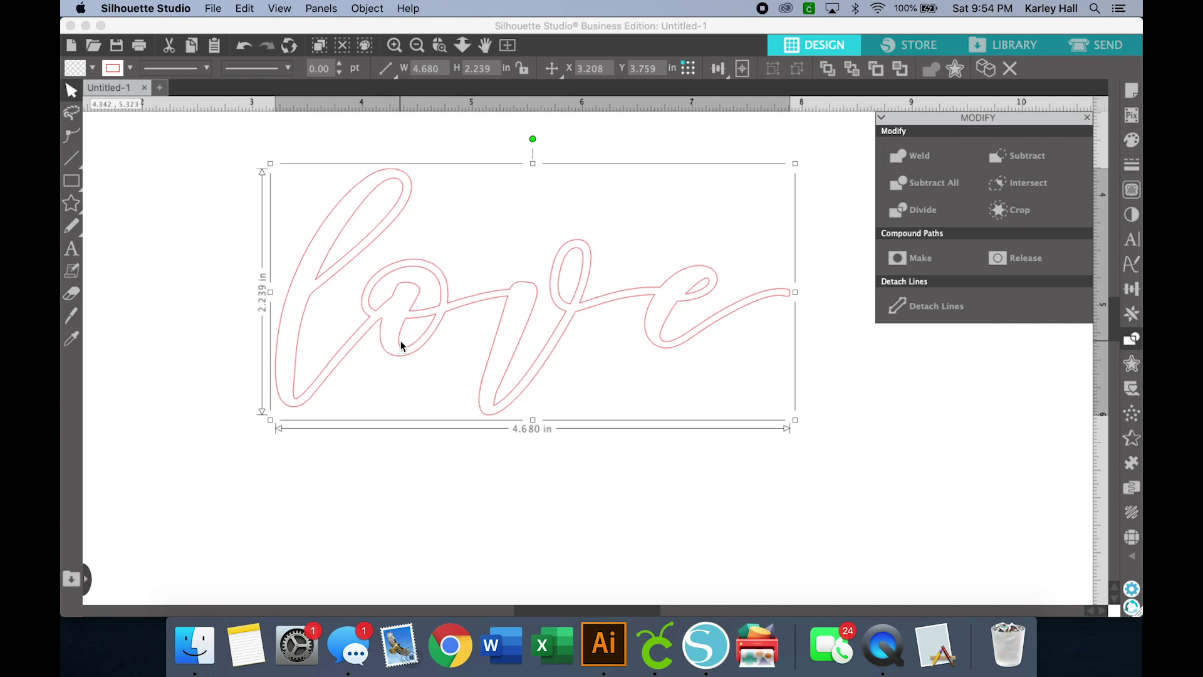
Fill the thickened "love" lettering with solid magenta, leave its line colour as it is, and deselect it
{"action": "left_click", "coordinate": [91, 71]}
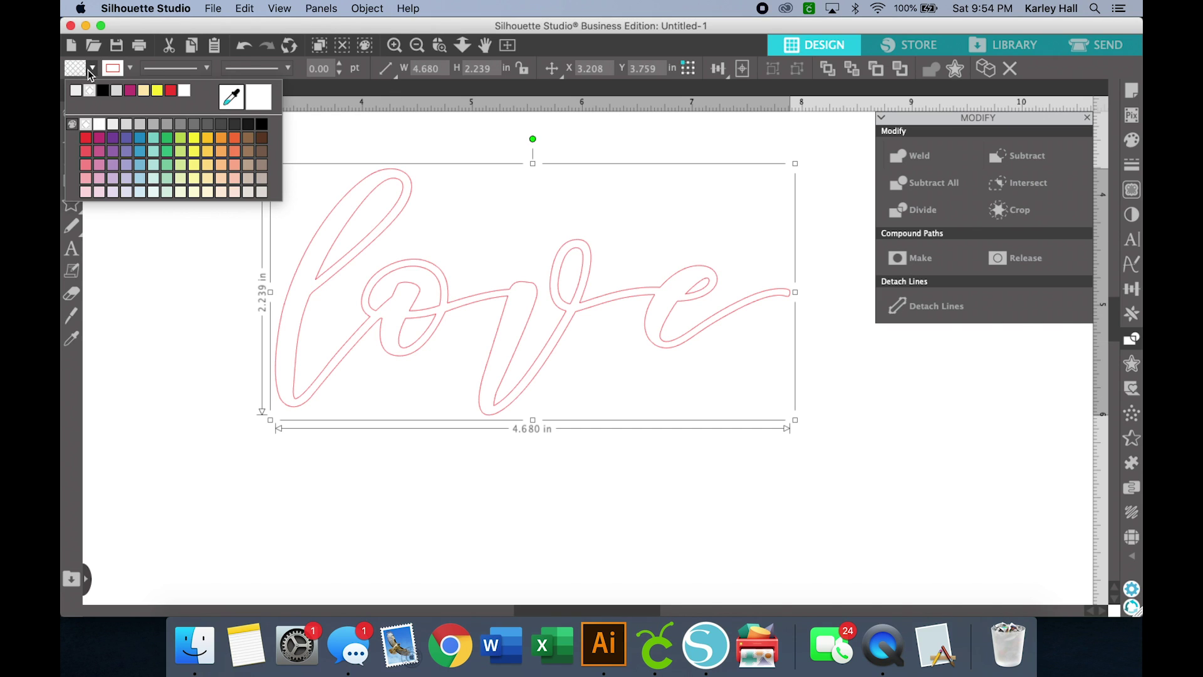
{"action": "left_click", "coordinate": [104, 148]}
{"action": "left_click", "coordinate": [129, 68]}
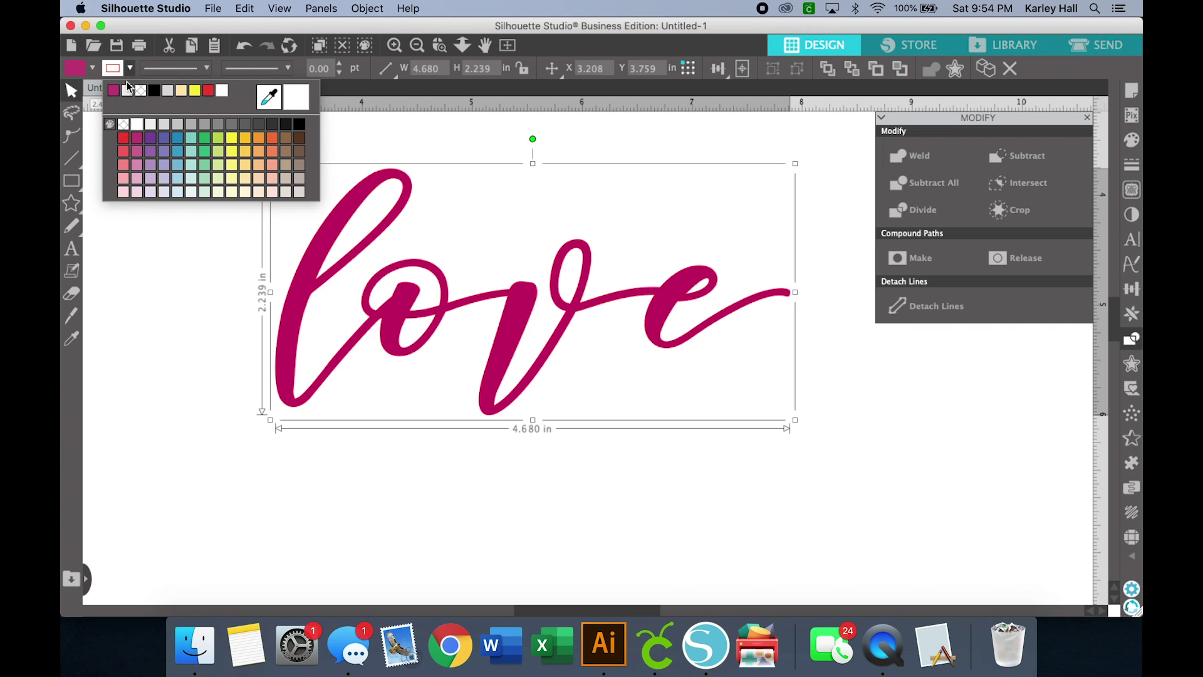
{"action": "left_click", "coordinate": [322, 314]}
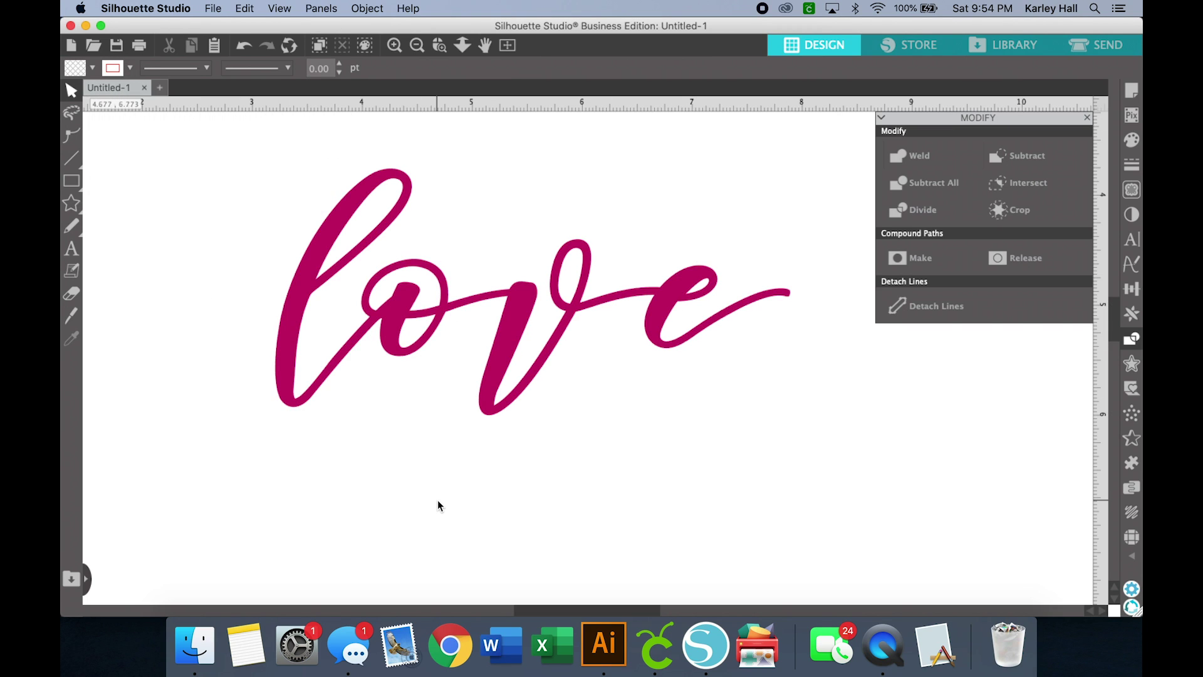
Save the design to the Desktop as an SVG file named Love
{"action": "left_click", "coordinate": [216, 8]}
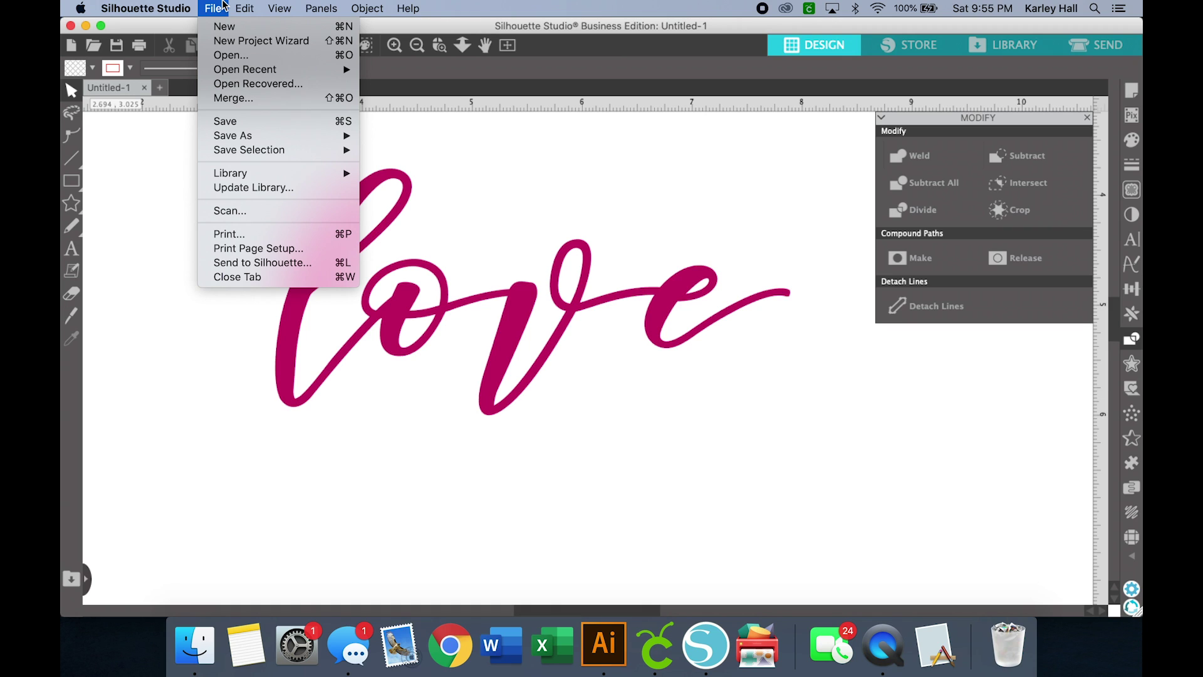
{"action": "mouse_move", "coordinate": [220, 141]}
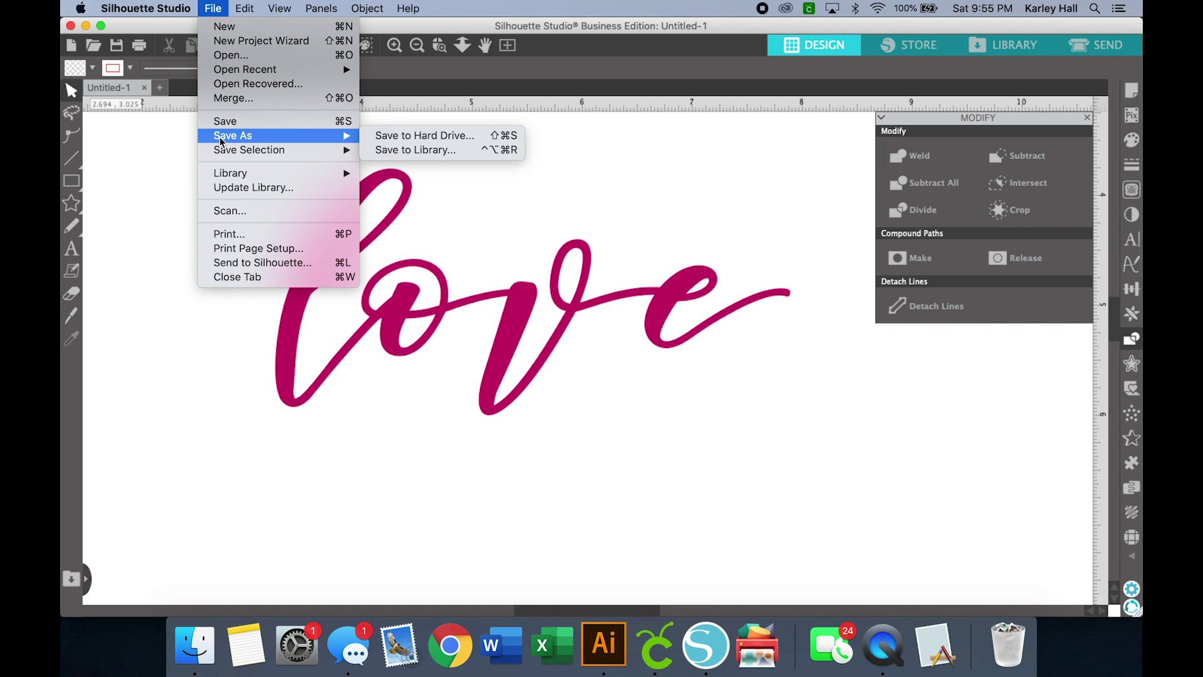
{"action": "left_click", "coordinate": [417, 135]}
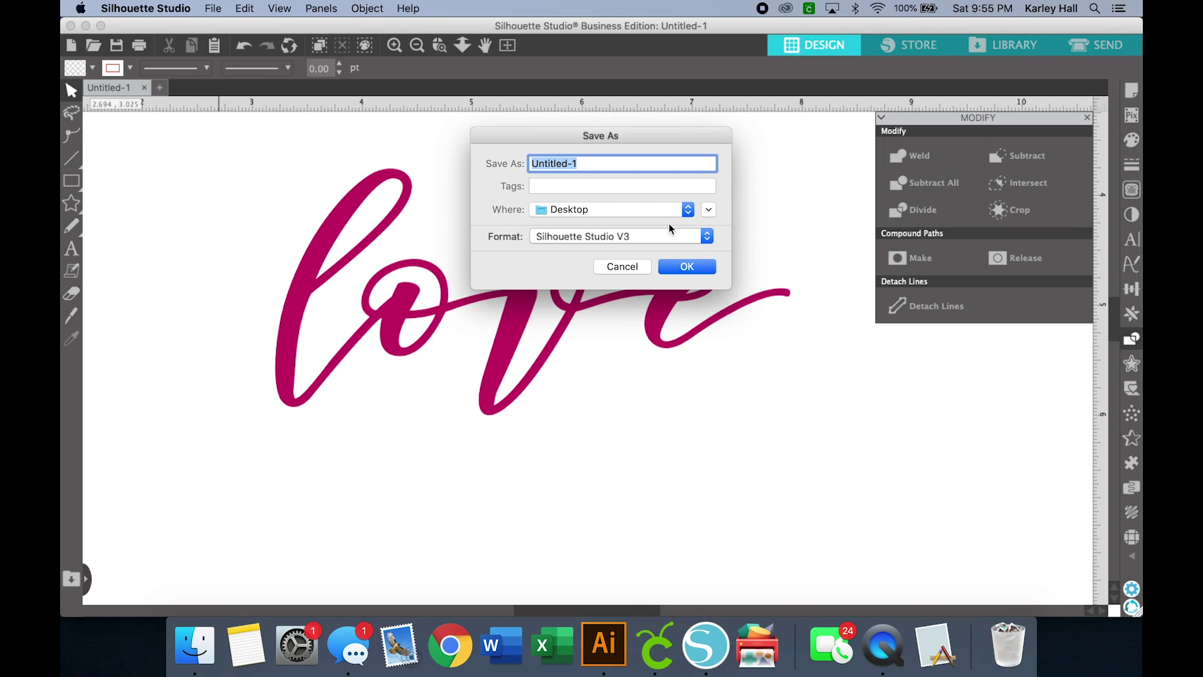
{"action": "type", "text": "Love"}
{"action": "left_click", "coordinate": [565, 237]}
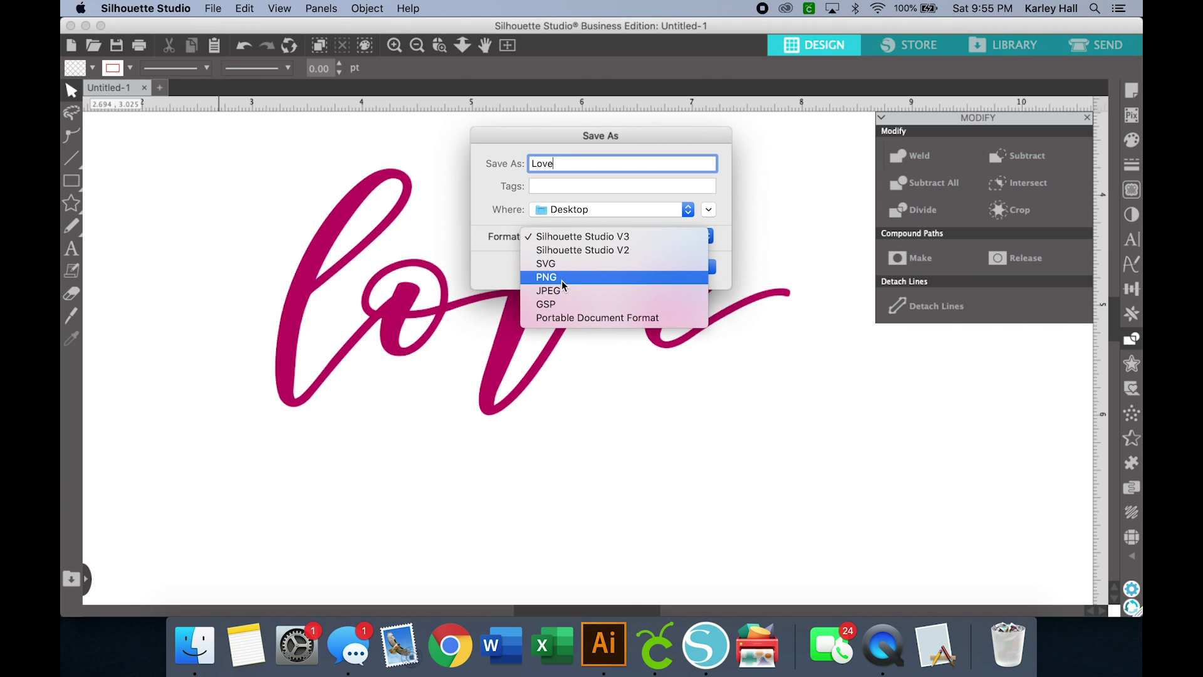
{"action": "left_click", "coordinate": [565, 264]}
{"action": "left_click", "coordinate": [696, 267]}
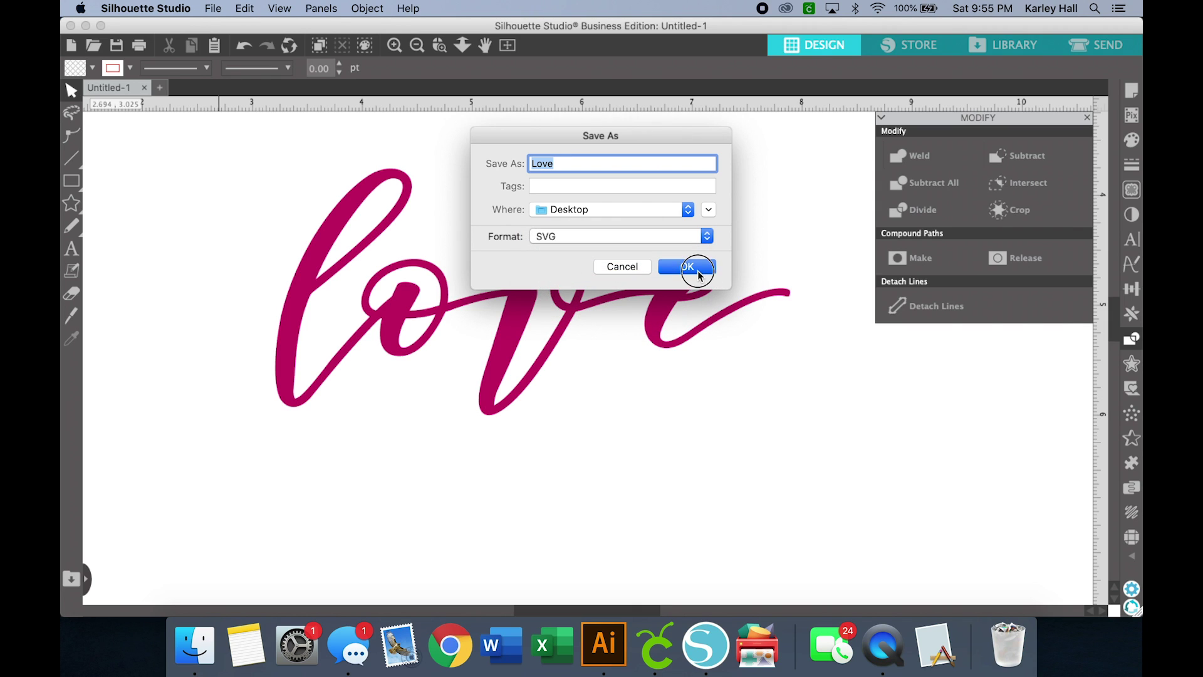
Switch to Cricut Design Space, upload Love.svg from the Desktop, and save it under the image name Love
{"action": "left_click", "coordinate": [672, 637]}
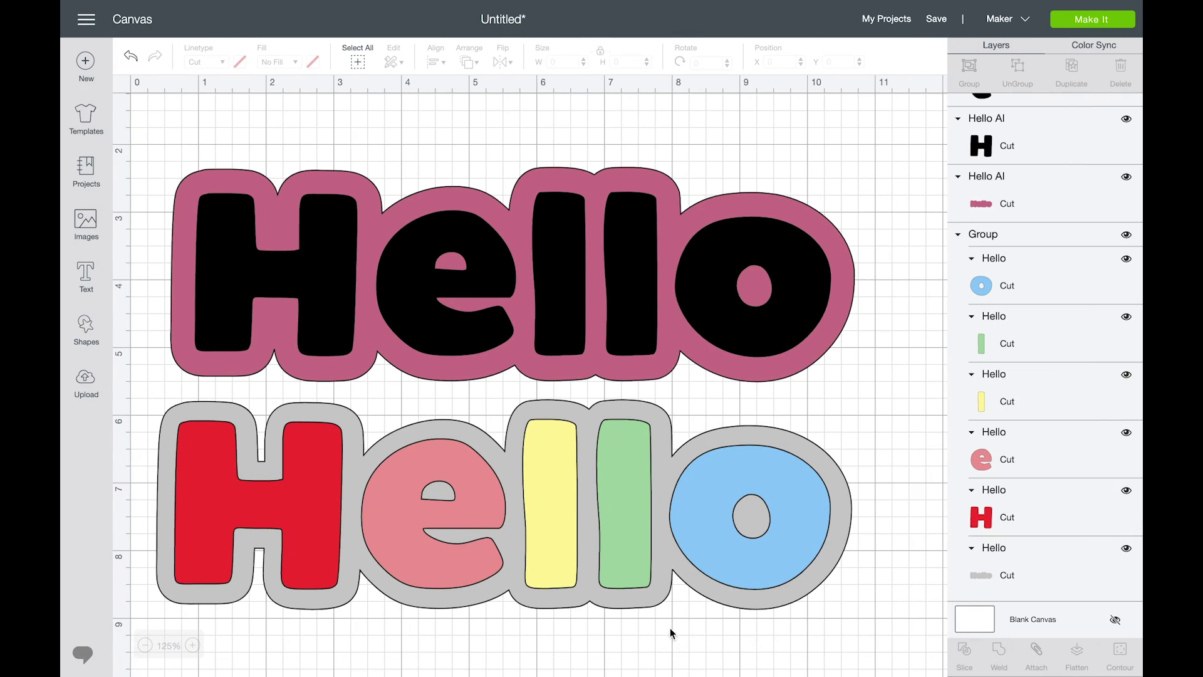
{"action": "left_click", "coordinate": [90, 387]}
{"action": "left_click", "coordinate": [363, 299]}
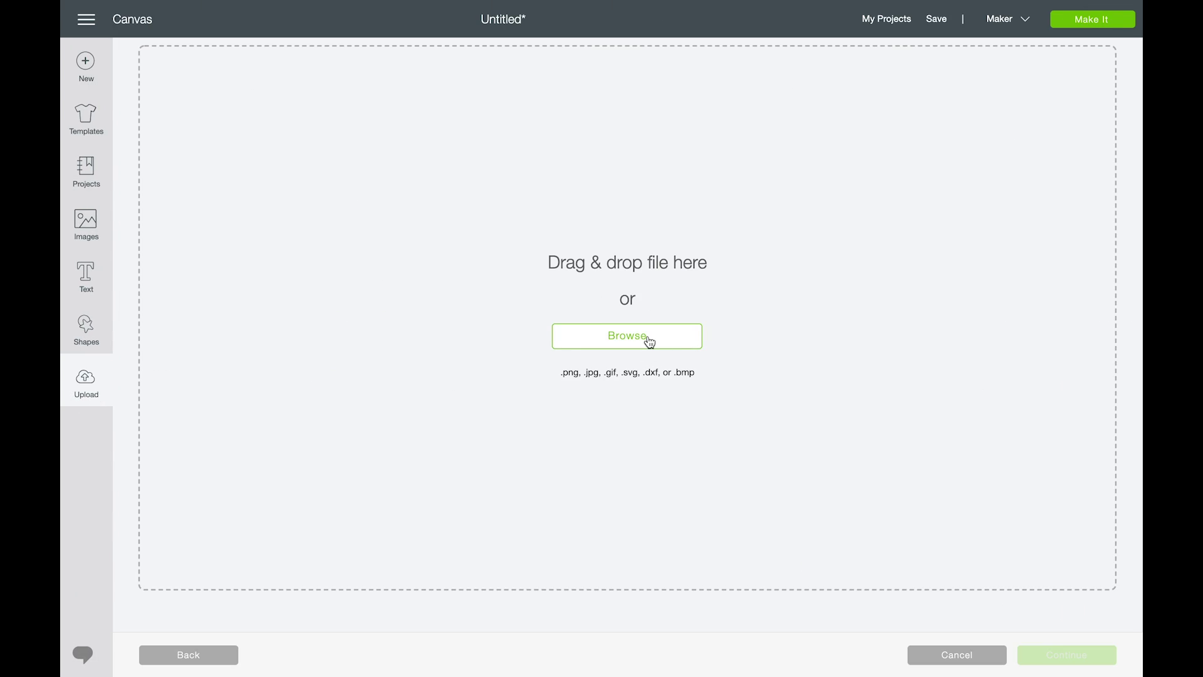
{"action": "left_click", "coordinate": [645, 339]}
{"action": "left_click", "coordinate": [461, 65]}
{"action": "left_click", "coordinate": [461, 79]}
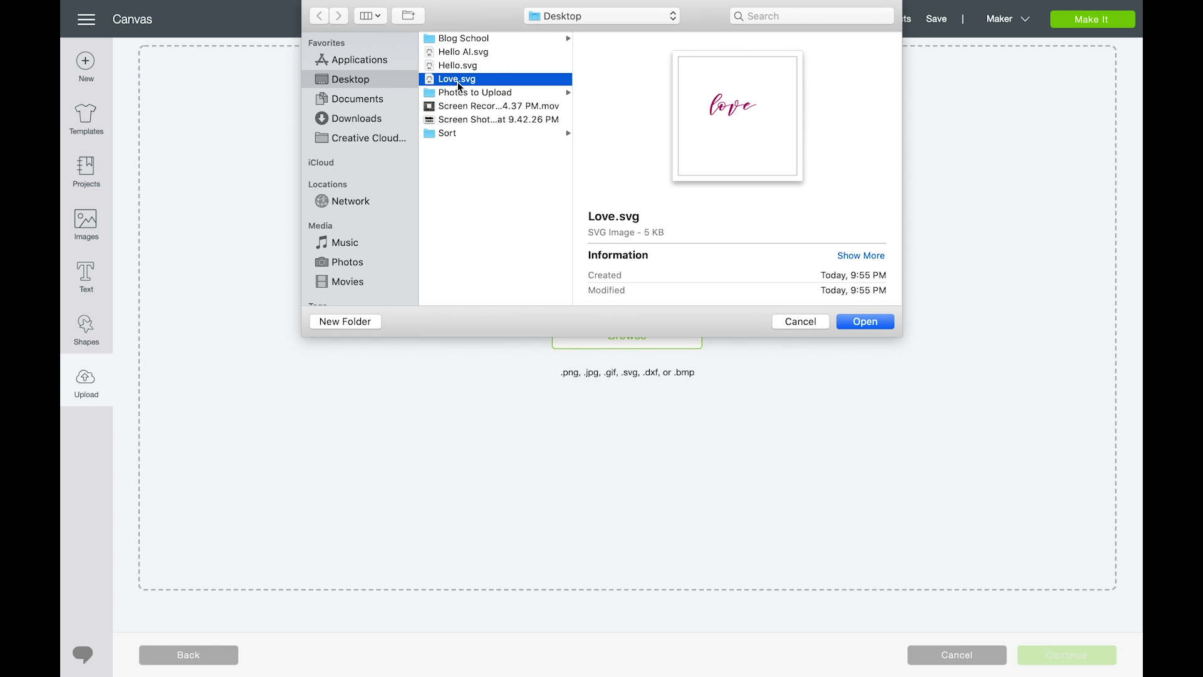
{"action": "left_click", "coordinate": [845, 321]}
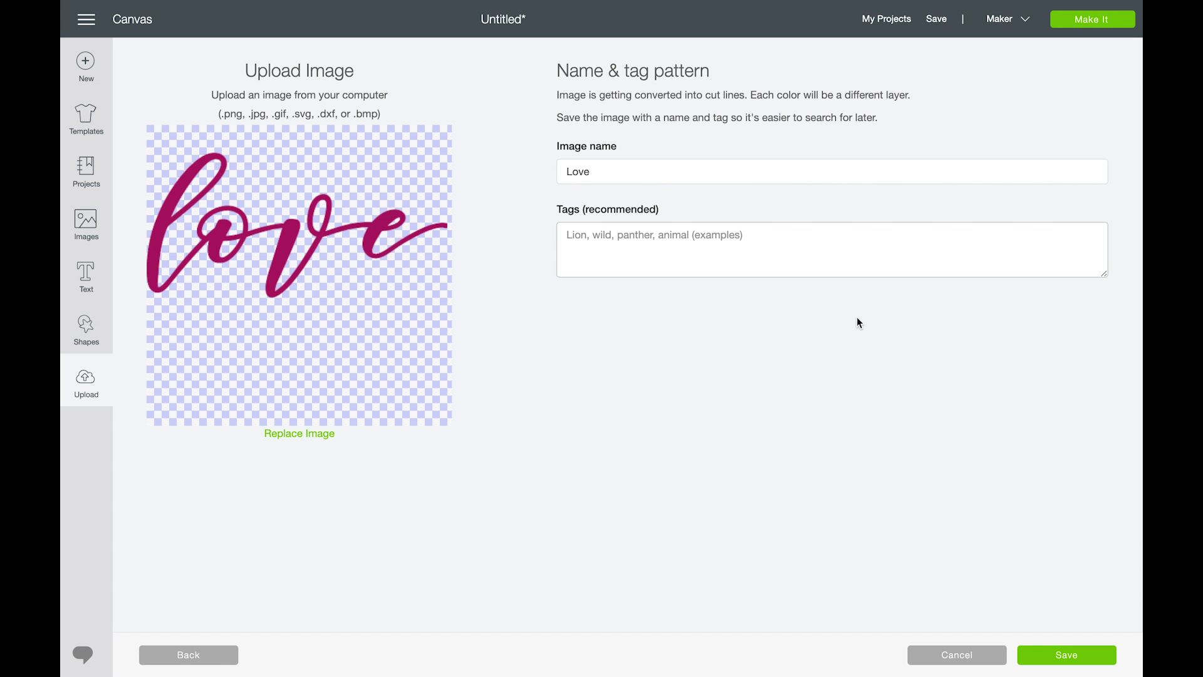
{"action": "left_click", "coordinate": [1072, 654]}
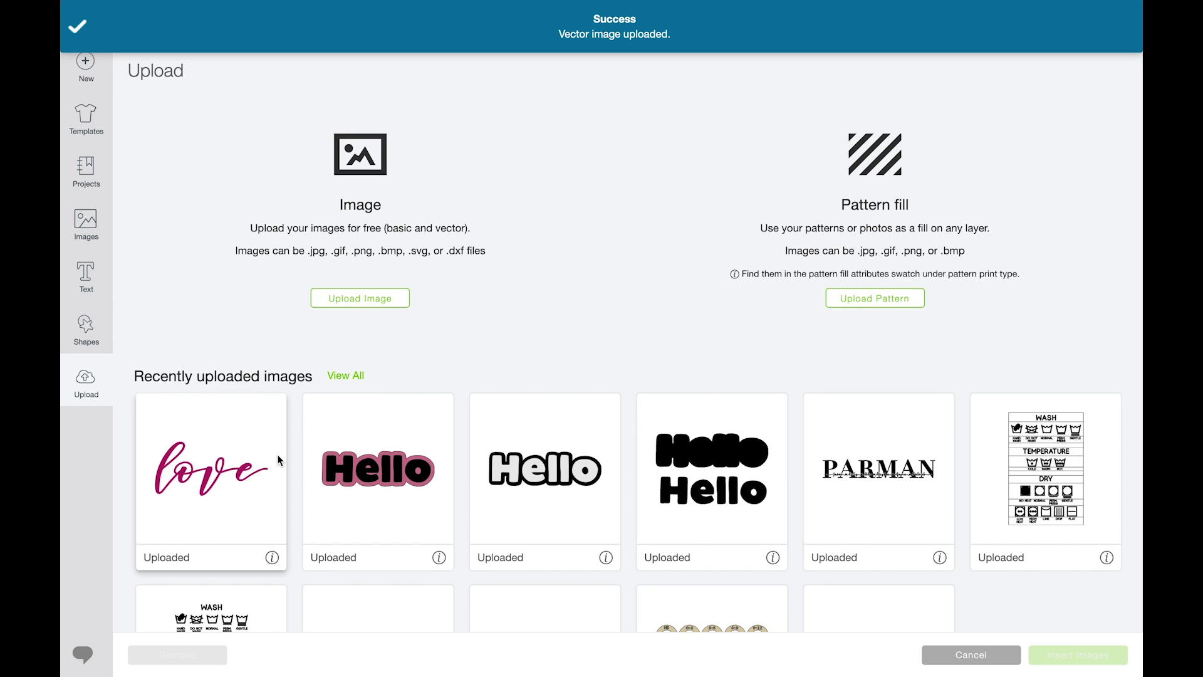
Download the uploaded "love" image from the recent uploads and insert it onto the canvas
{"action": "left_click", "coordinate": [273, 557]}
{"action": "left_click", "coordinate": [273, 557]}
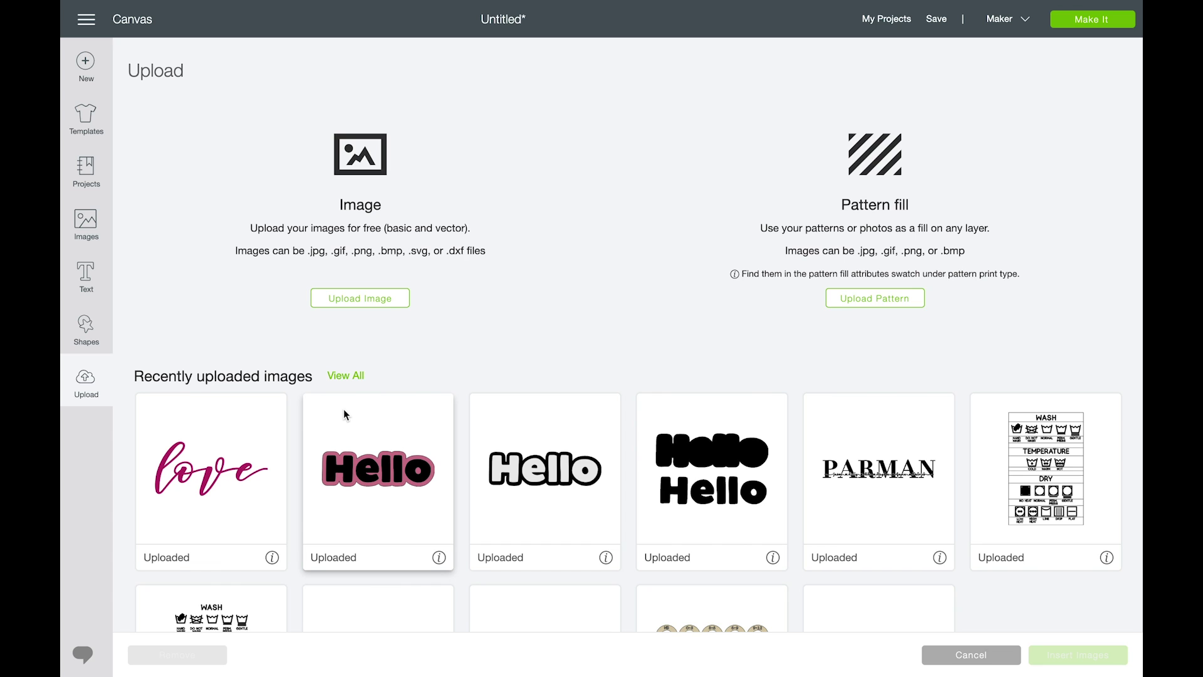
{"action": "scroll", "coordinate": [338, 401], "scroll_direction": "down", "scroll_amount": 1}
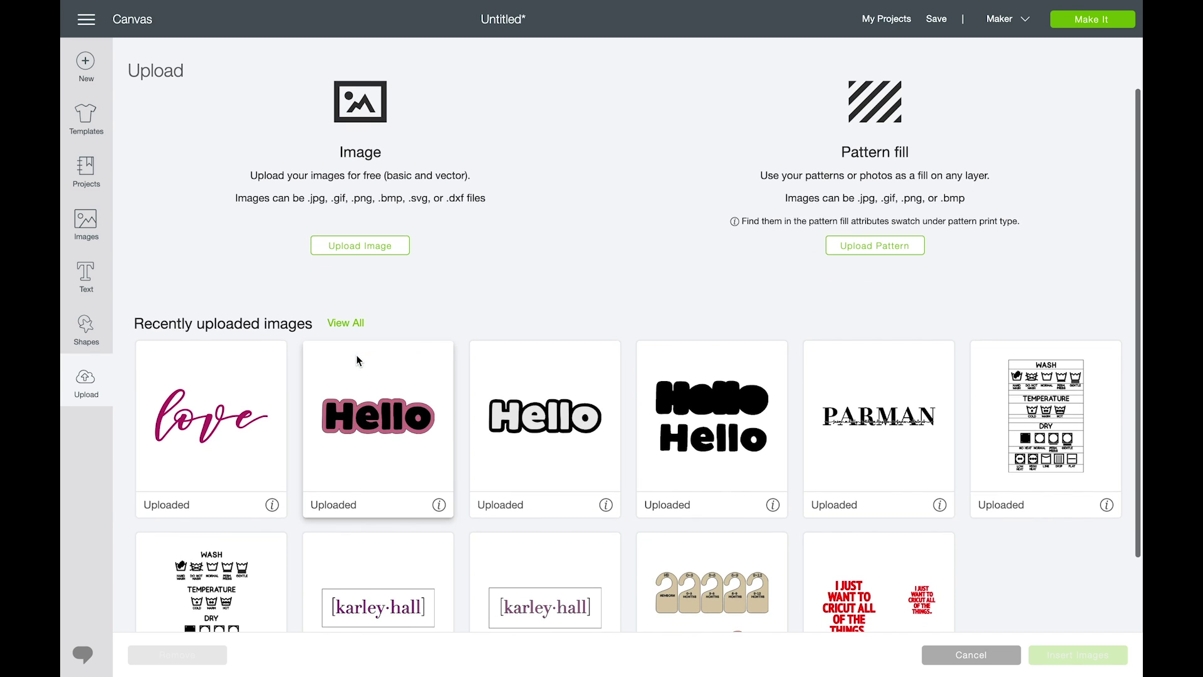
{"action": "left_click", "coordinate": [238, 374]}
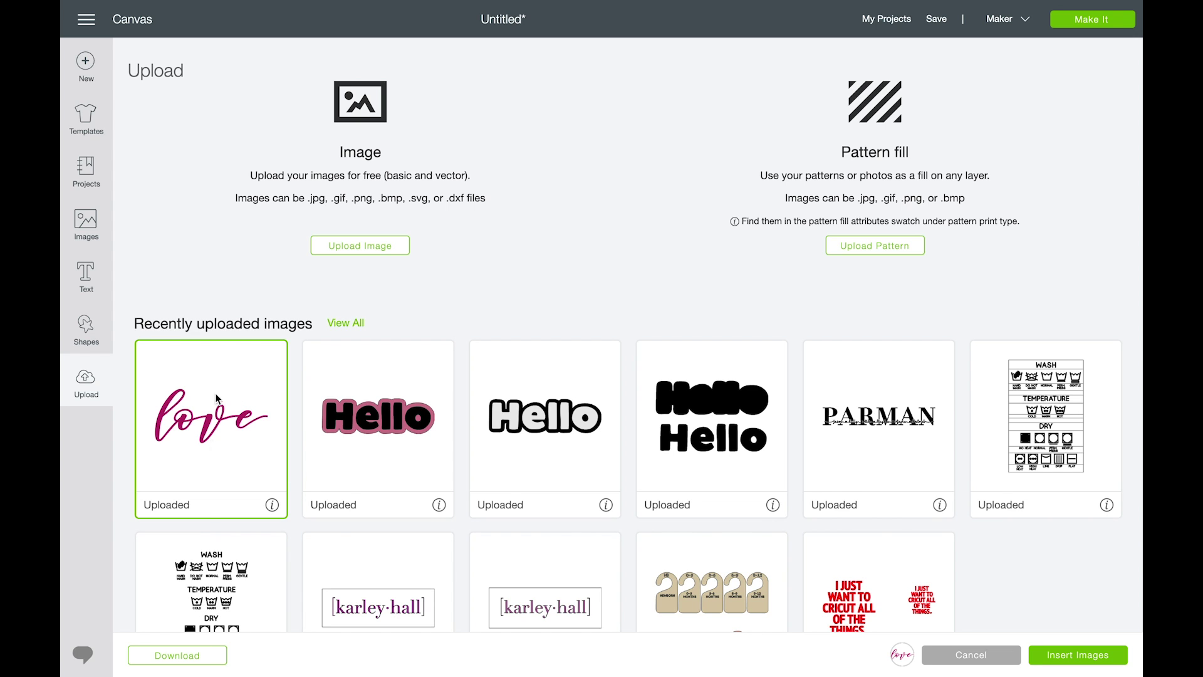
{"action": "left_click", "coordinate": [177, 655]}
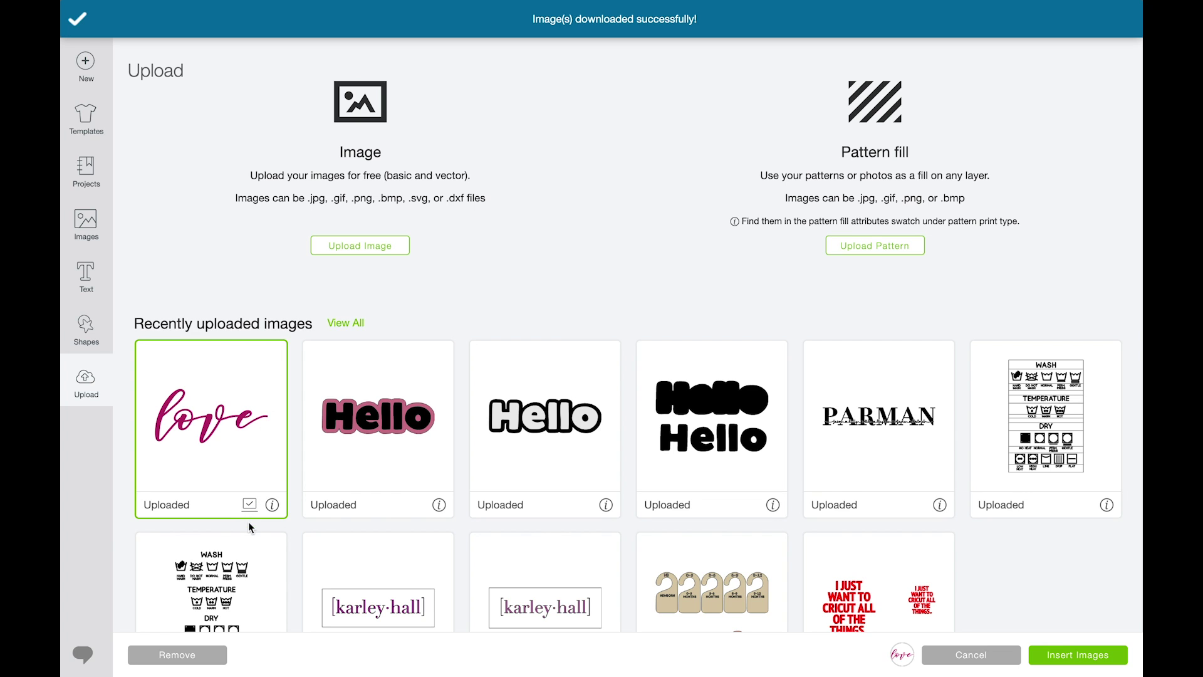
{"action": "left_click", "coordinate": [1073, 654]}
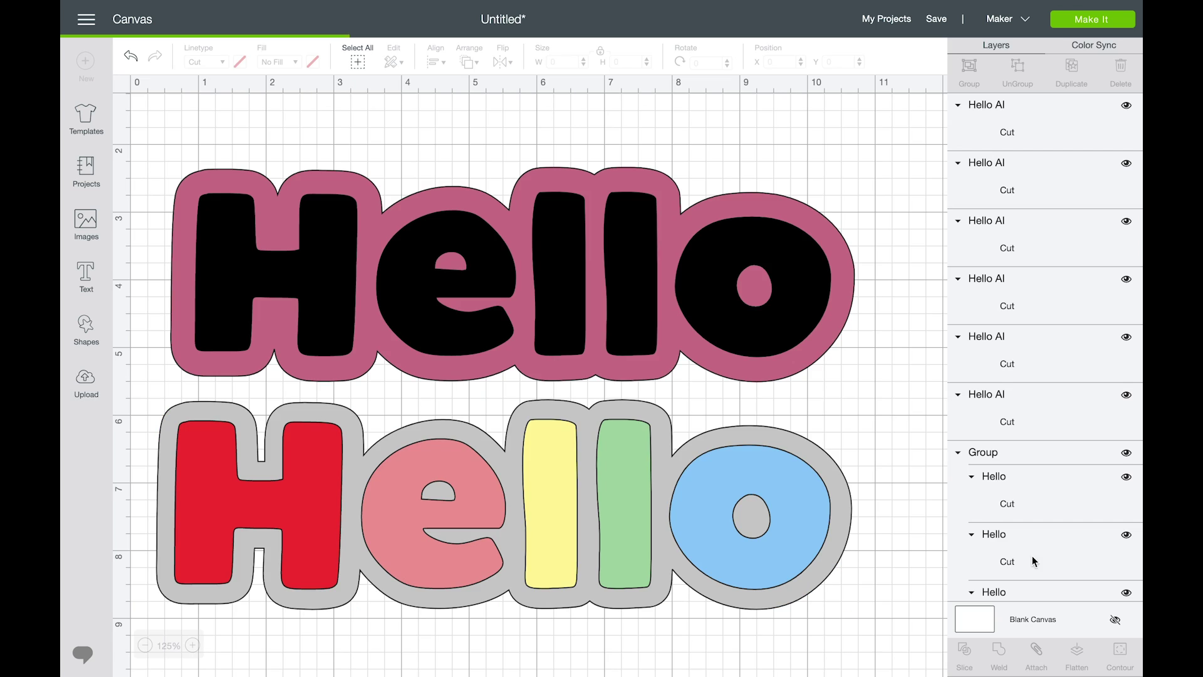
Enlarge the "love" image to about 5.873 by 2.809 in and place it below the multicoloured Hello at about X 0.435, Y 9.296
{"action": "scroll", "coordinate": [393, 244], "scroll_direction": "down", "scroll_amount": 3}
{"action": "left_click_drag", "start_coordinate": [418, 230], "coordinate": [704, 366]}
{"action": "left_click_drag", "start_coordinate": [487, 280], "coordinate": [498, 620]}
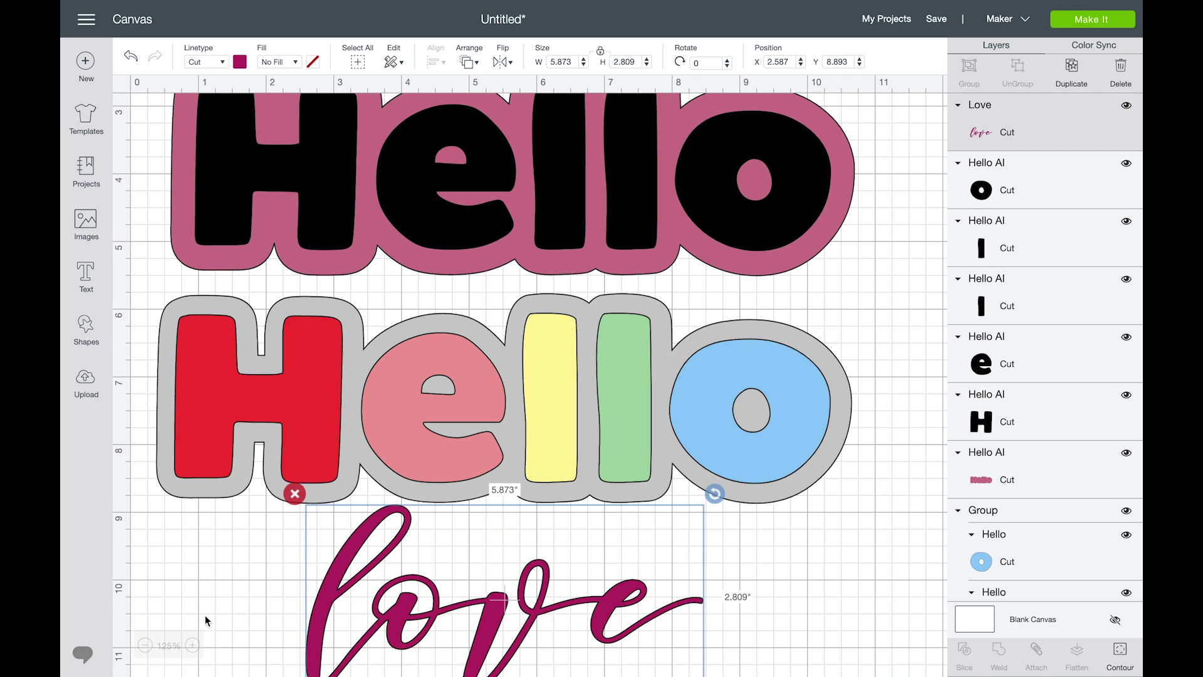
{"action": "left_click", "coordinate": [145, 644]}
{"action": "left_click_drag", "start_coordinate": [311, 441], "coordinate": [195, 463]}
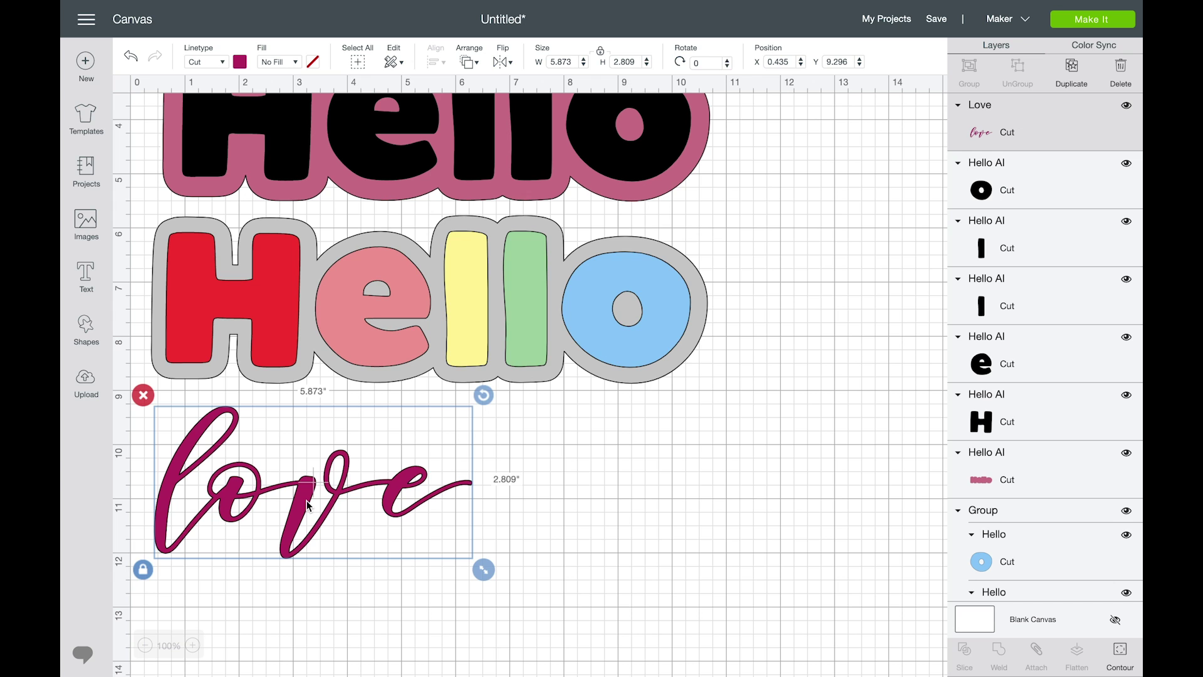
Look at the Hello artwork in Illustrator, then return to Cricut Design Space and review both Hello designs and the "love" lettering
{"action": "mouse_move", "coordinate": [830, 654]}
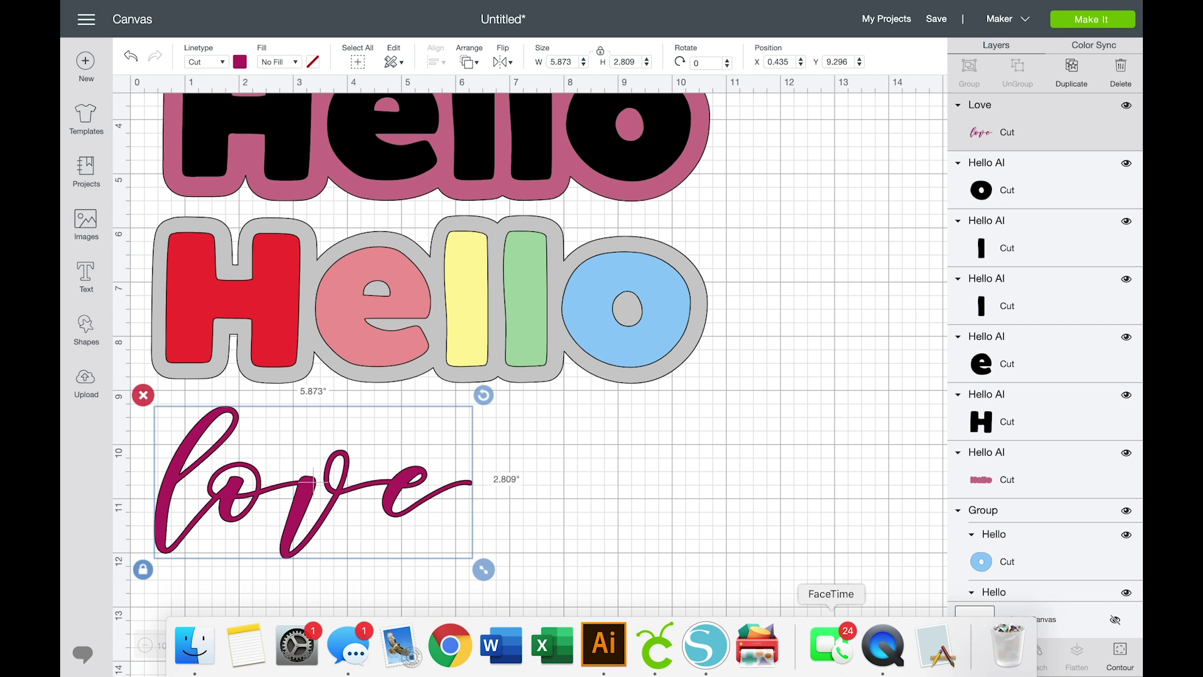
{"action": "left_click", "coordinate": [605, 648]}
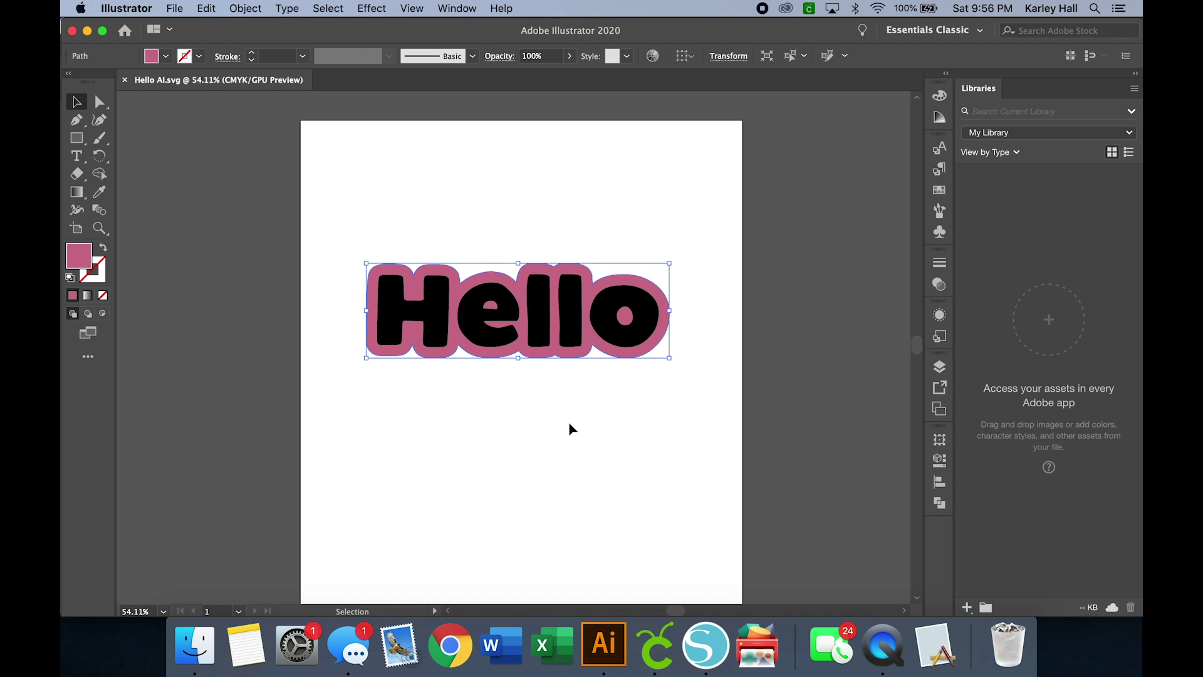
{"action": "left_click", "coordinate": [658, 639]}
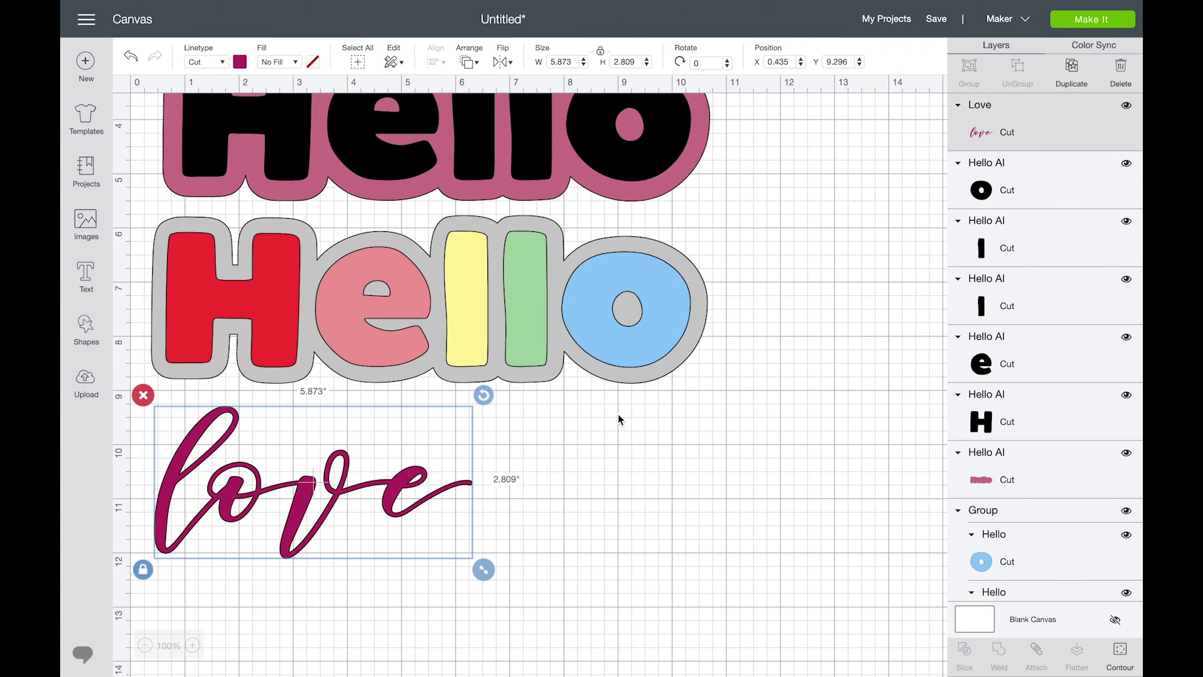
{"action": "scroll", "coordinate": [746, 280], "scroll_direction": "up", "scroll_amount": 3}
{"action": "scroll", "coordinate": [724, 273], "scroll_direction": "down", "scroll_amount": 5}
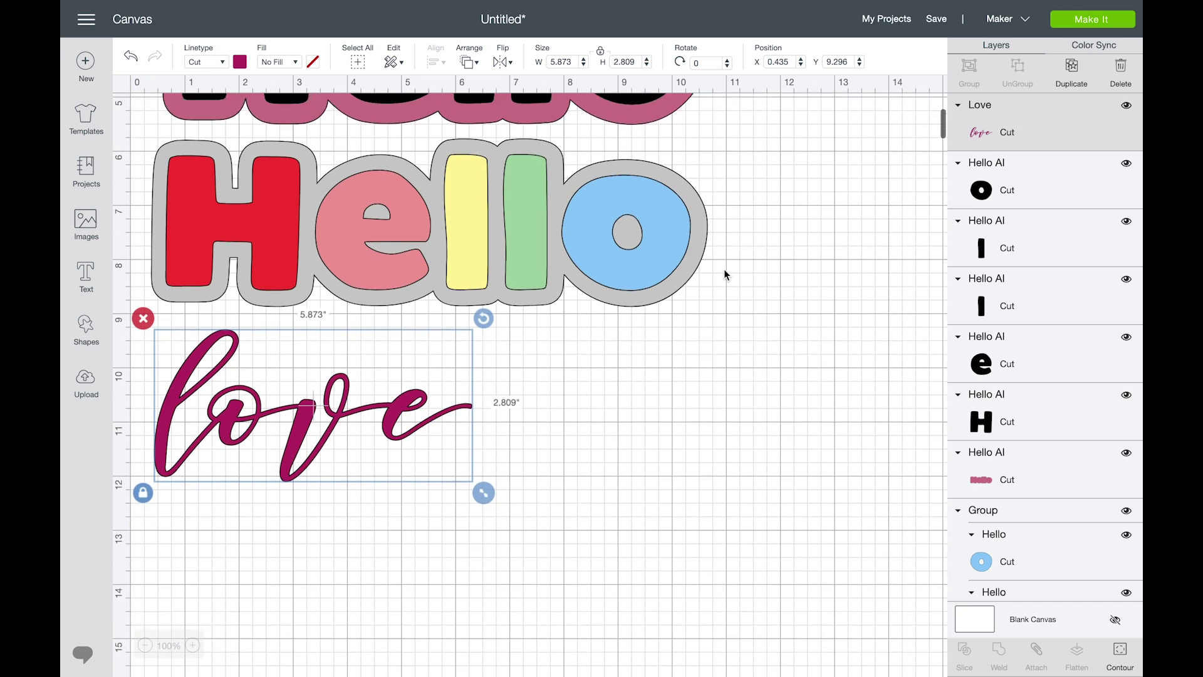
{"action": "scroll", "coordinate": [725, 274], "scroll_direction": "up", "scroll_amount": 5}
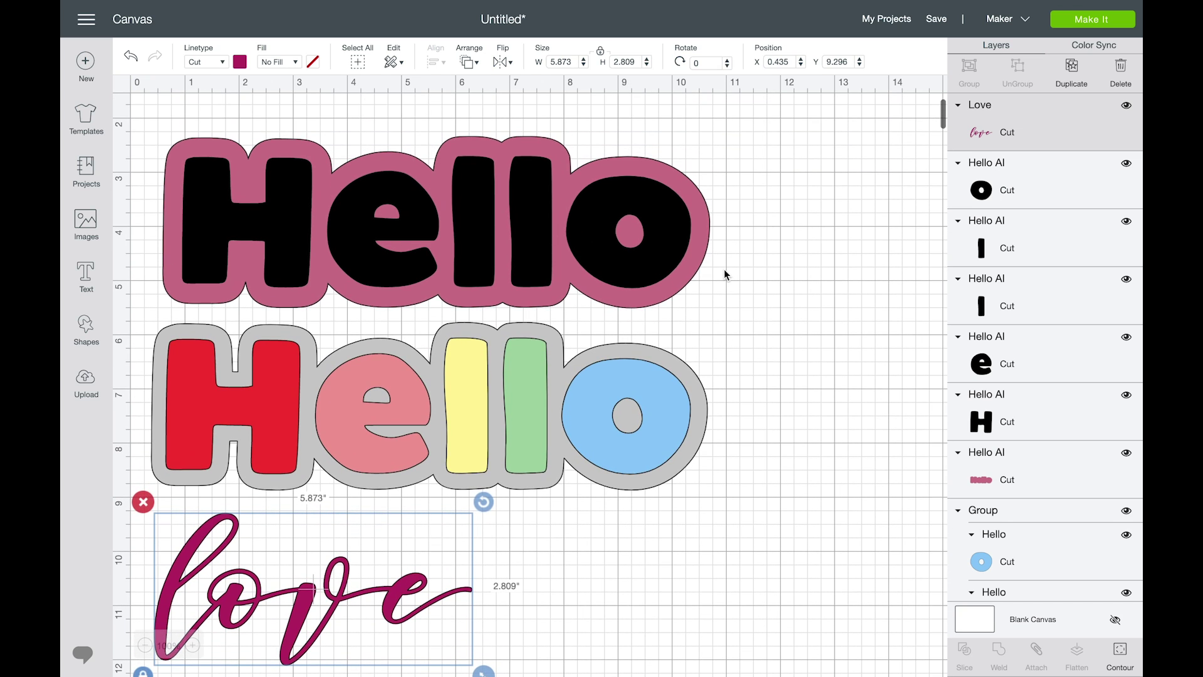